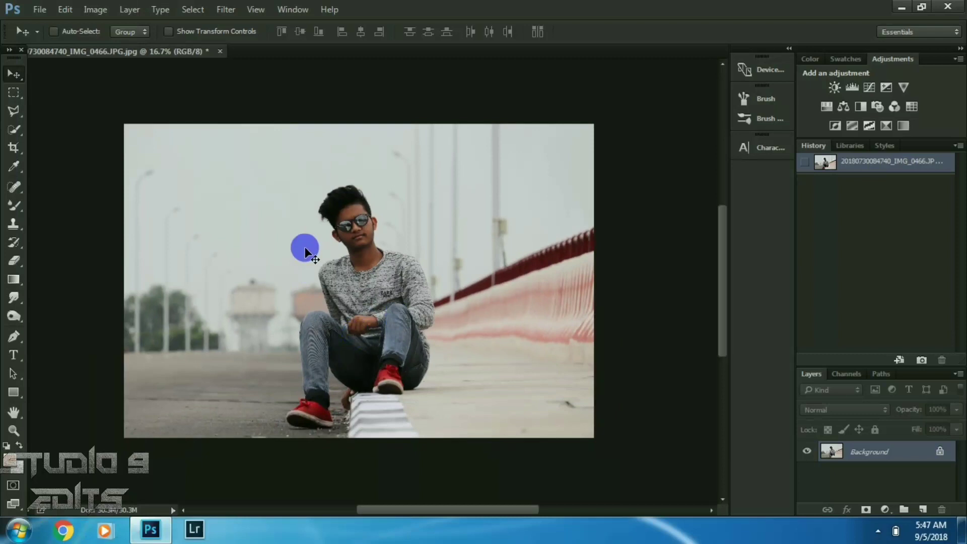
Crop the photo to a vertical portrait frame around the man and unlock the background as Layer 0
left_click(13, 147)
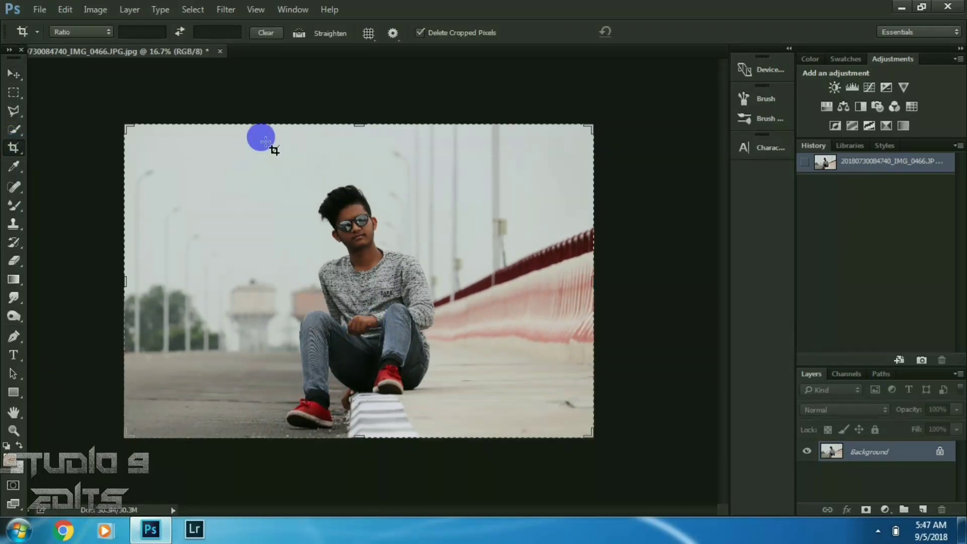
mouse_move(129, 128)
left_mouse_down()
mouse_move(196, 144)
mouse_move(190, 137)
left_mouse_up()
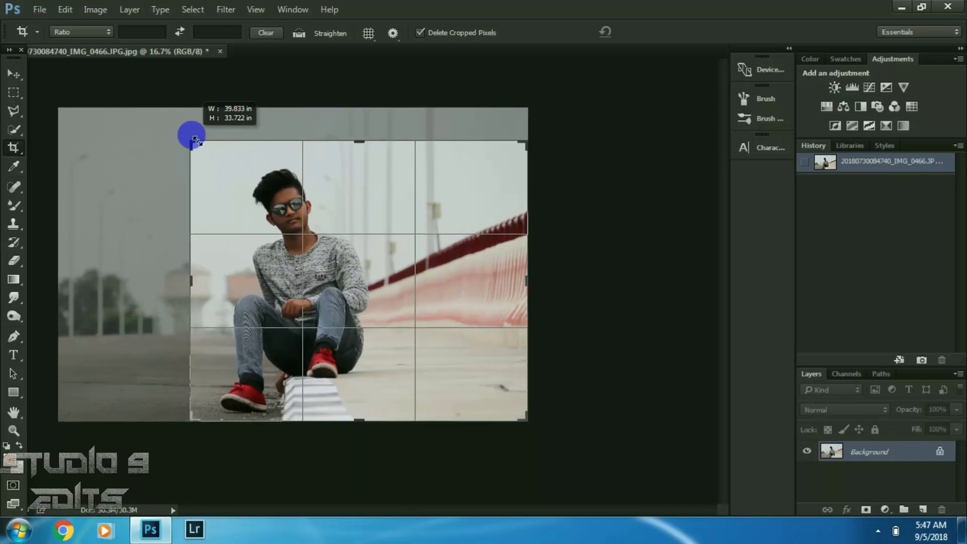
left_click_drag(524, 143, 469, 145)
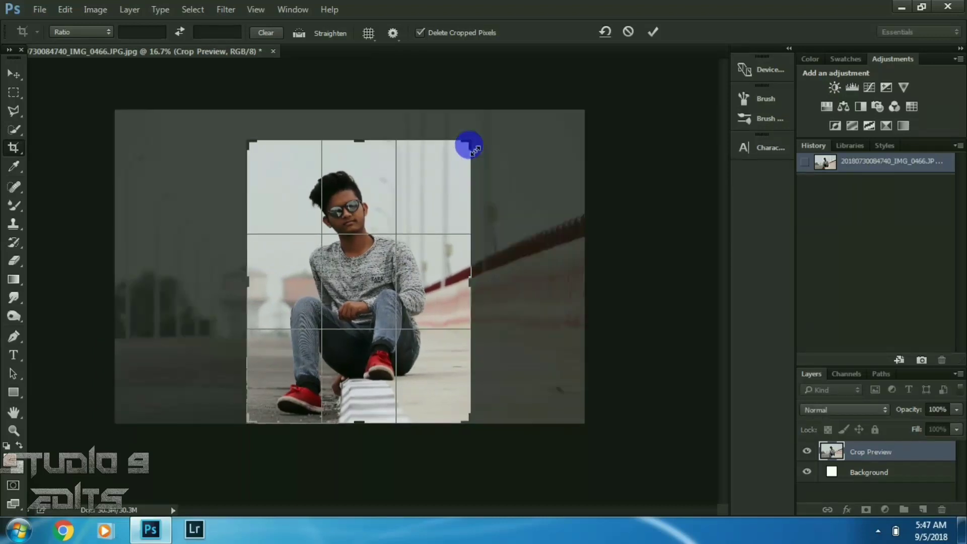
key("Return")
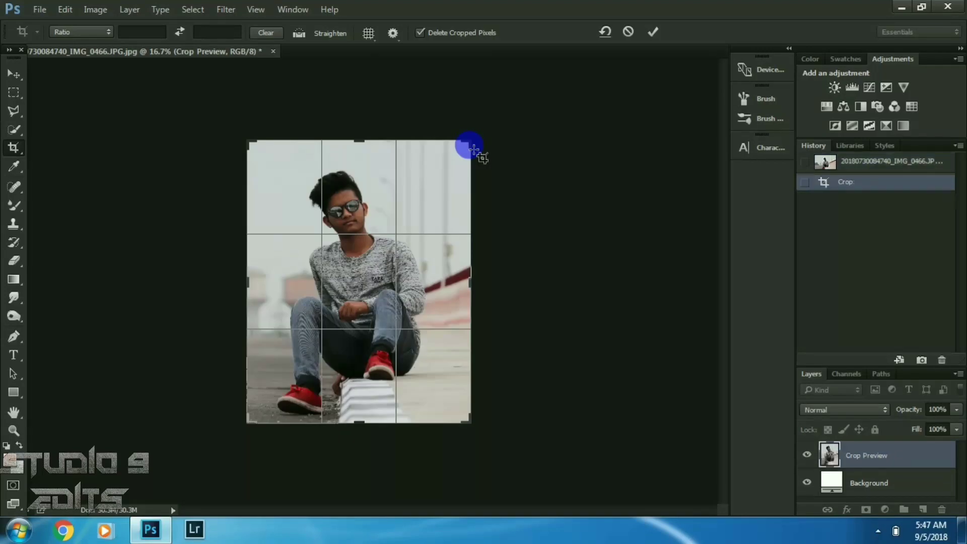
key("ctrl+plus")
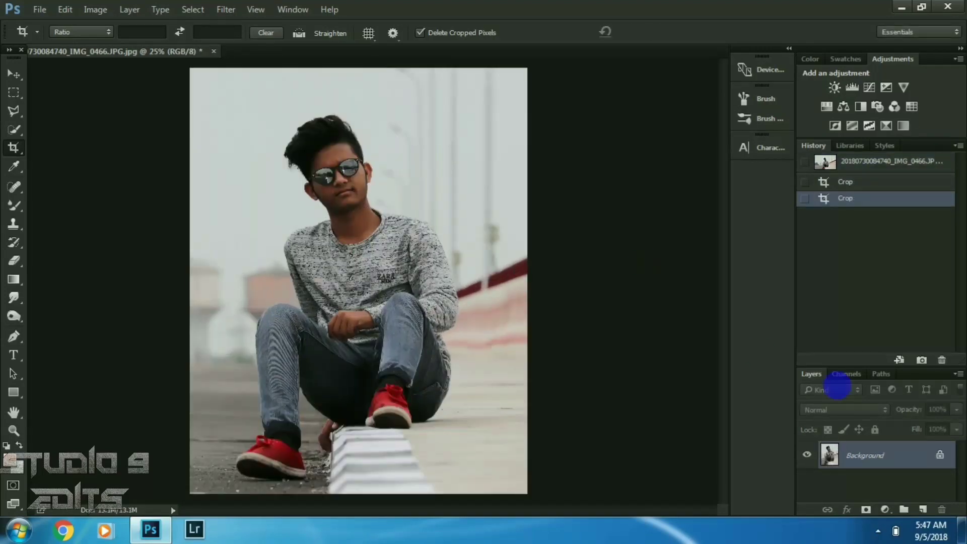
left_click(941, 455)
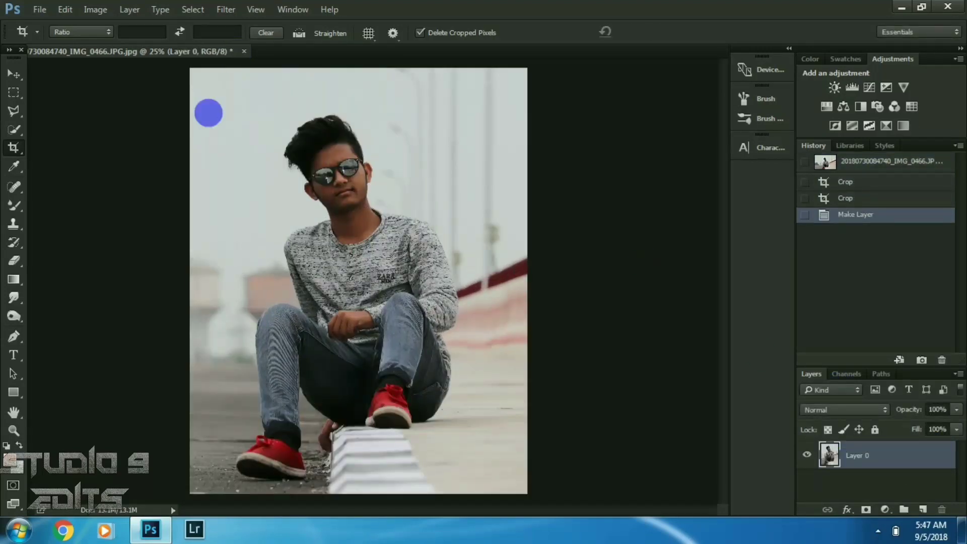
Lift the shadows using Shadows/Highlights at 16% amount and 28% tone
left_click(96, 10)
mouse_move(117, 45)
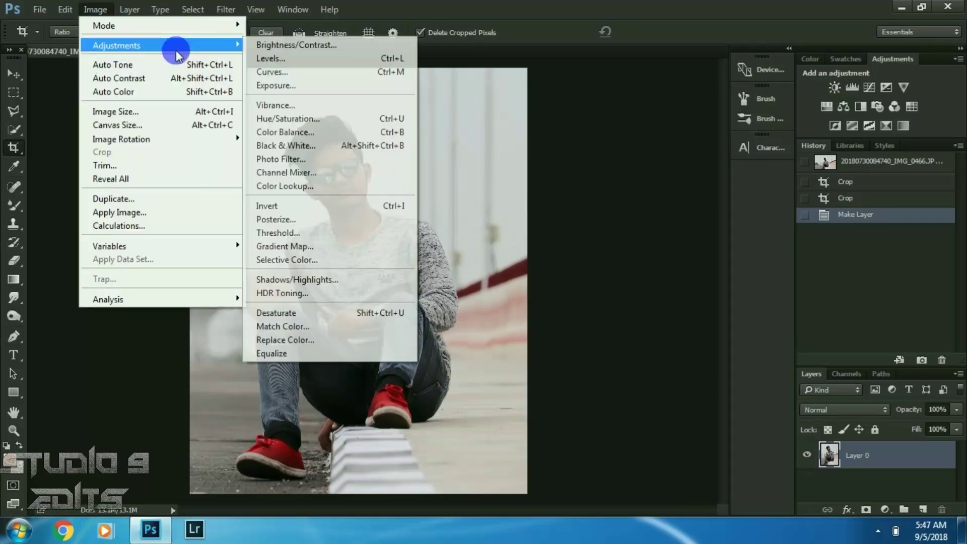
left_click(317, 280)
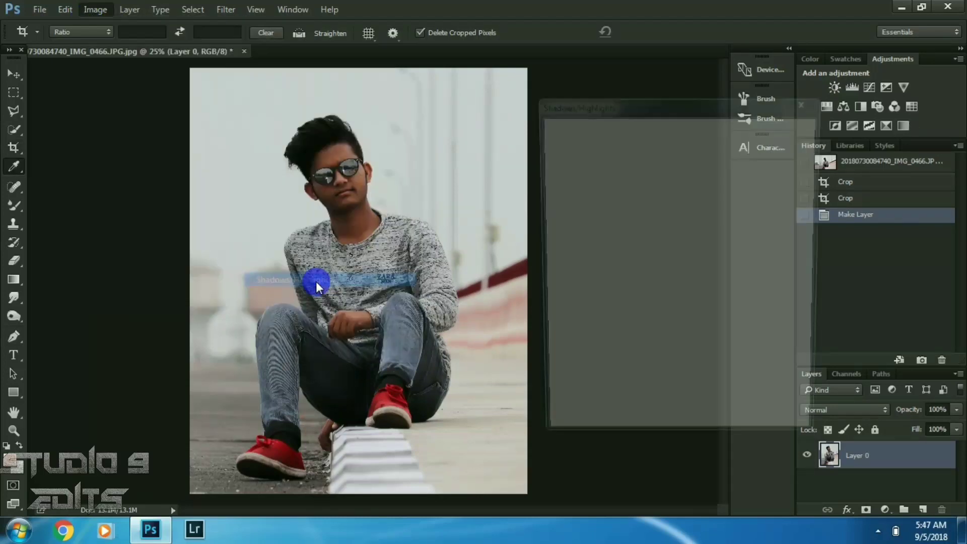
mouse_move(630, 147)
left_mouse_down()
mouse_move(611, 151)
mouse_move(609, 164)
left_mouse_up()
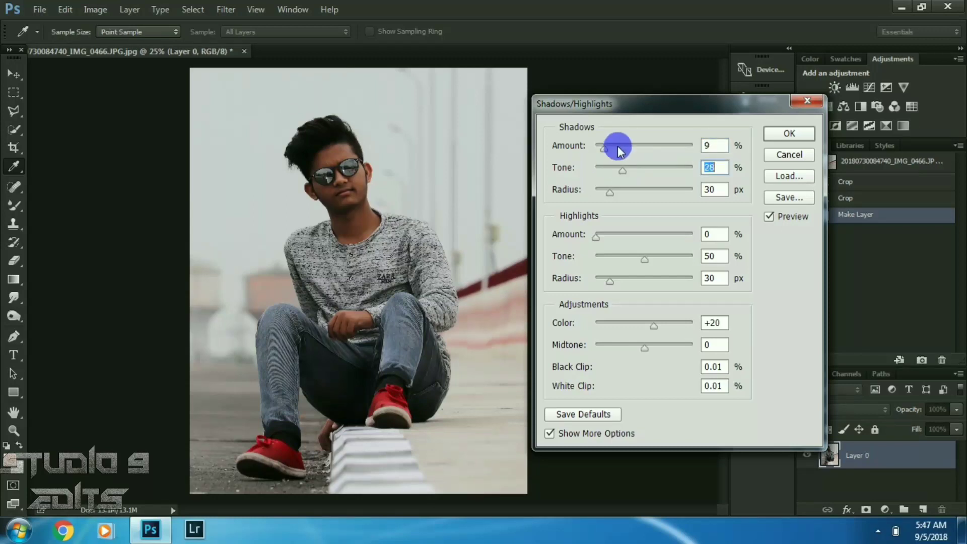
left_click_drag(611, 151, 609, 152)
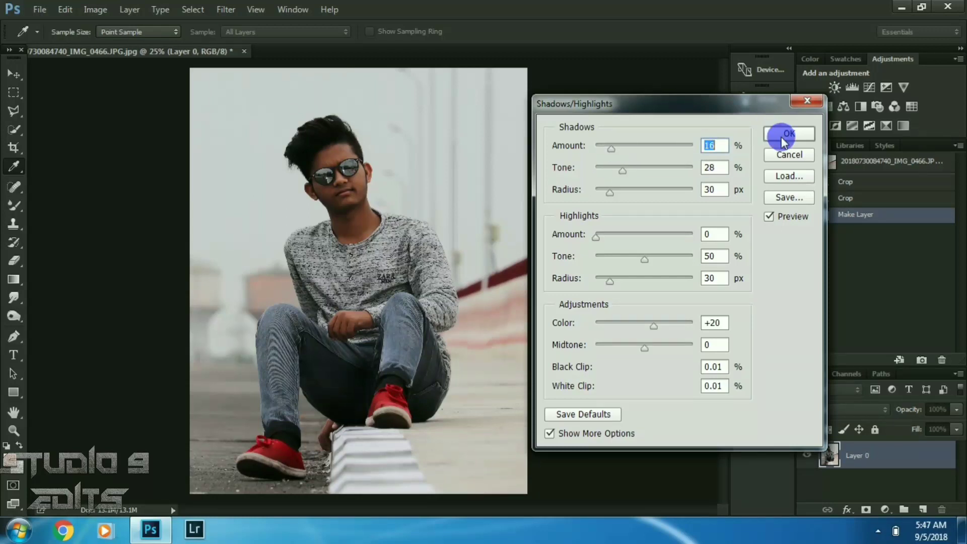
left_click(787, 135)
key("c")
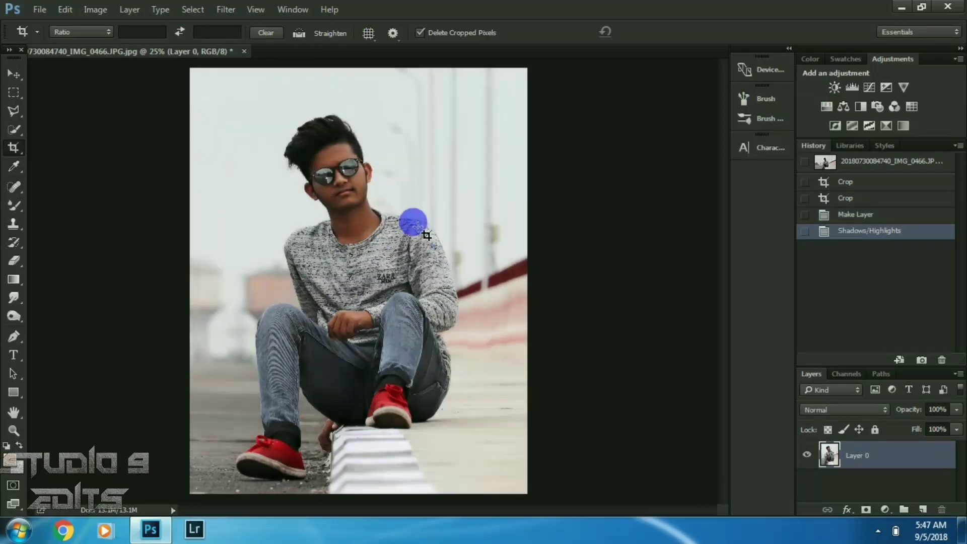
key("ctrl+plus")
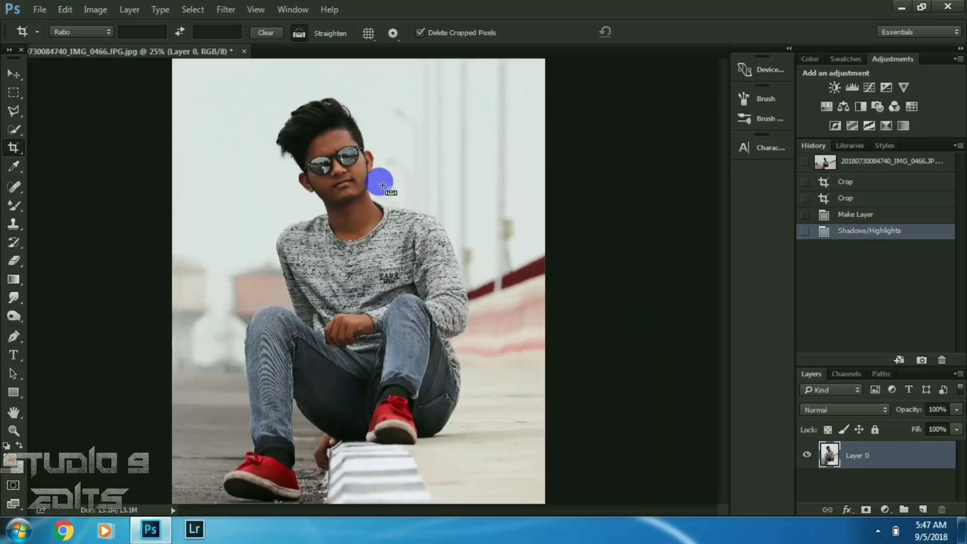
In the Camera Raw filter, add a -58 post-crop vignette and +11 dehaze
left_click(226, 9)
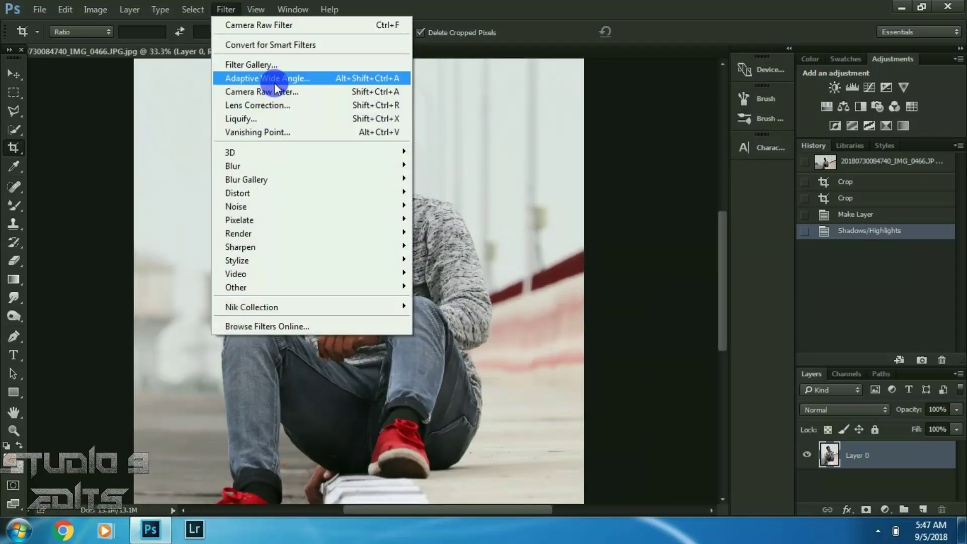
left_click(330, 131)
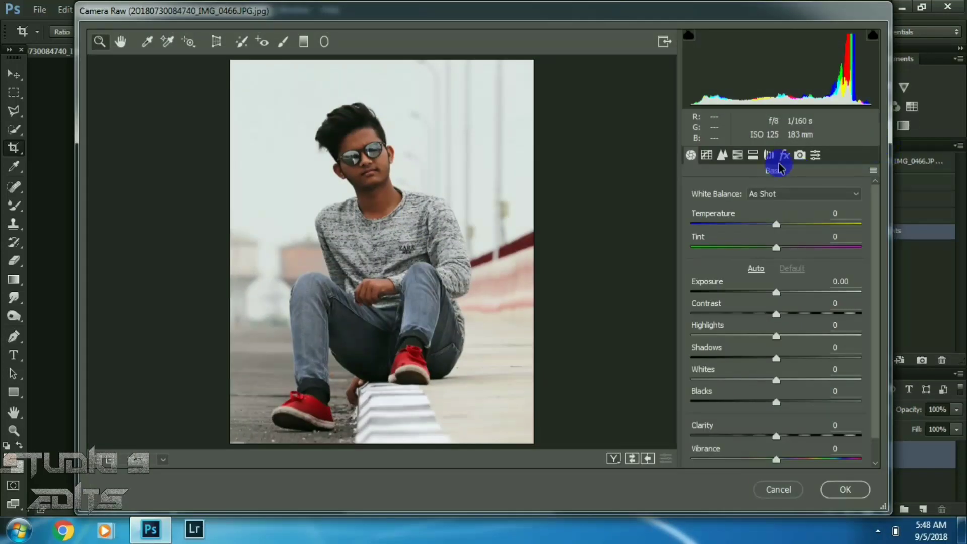
left_click(789, 156)
left_click(743, 389)
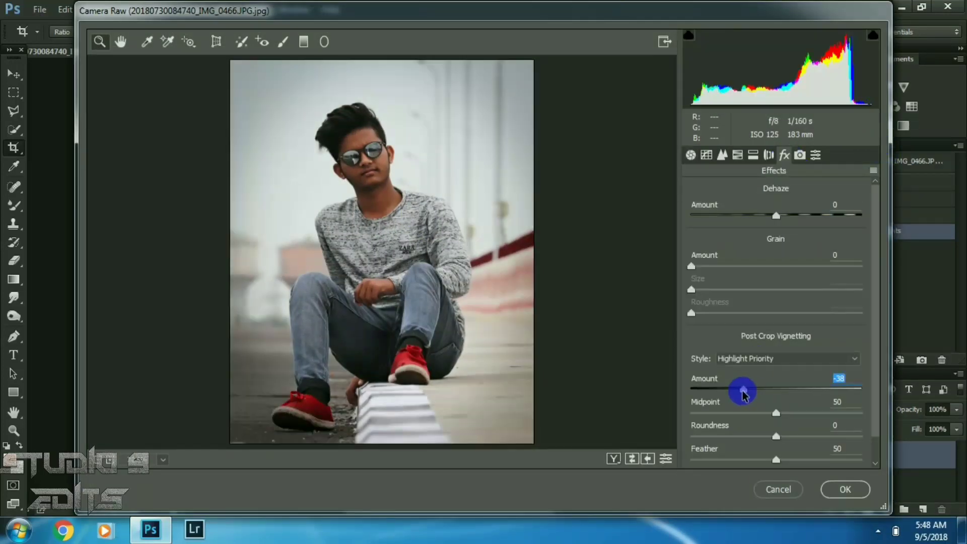
left_click_drag(725, 397, 724, 395)
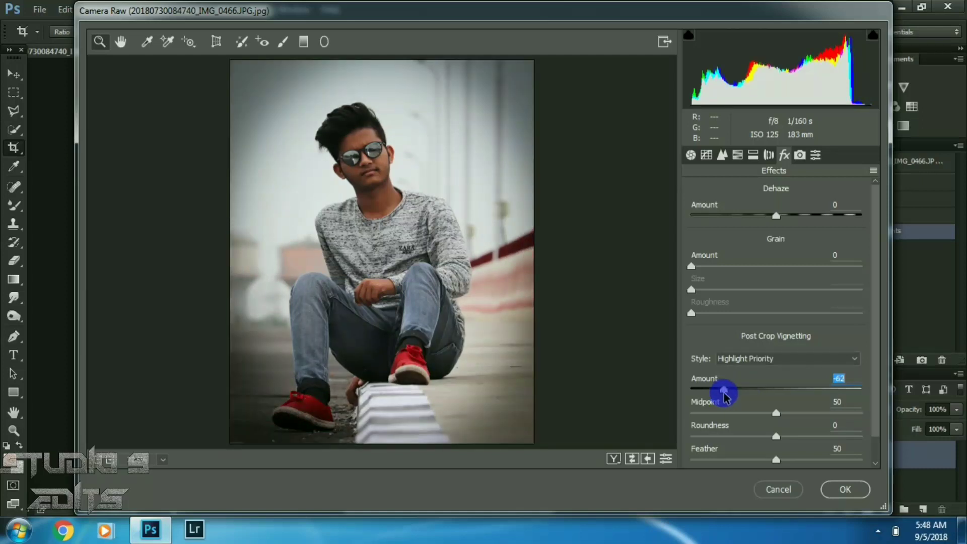
left_click(768, 155)
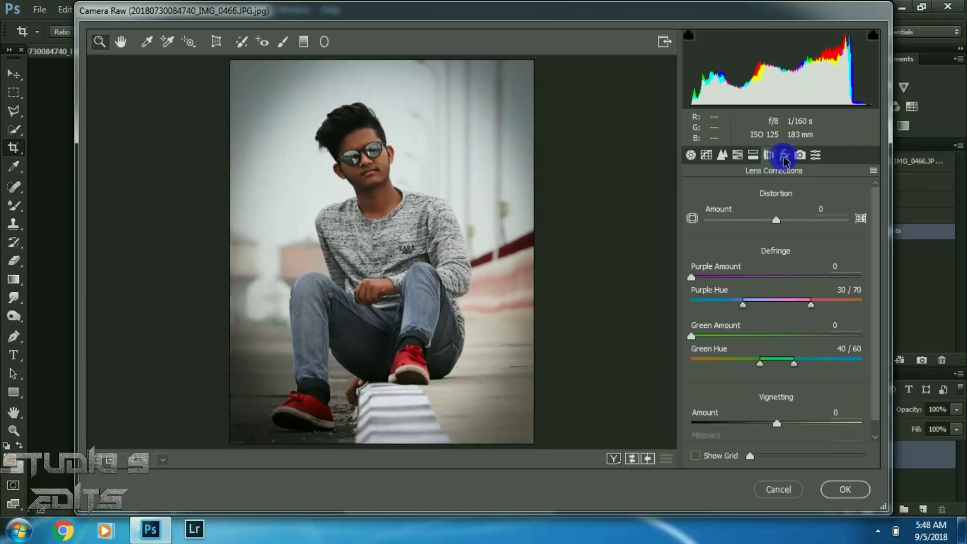
left_click(784, 157)
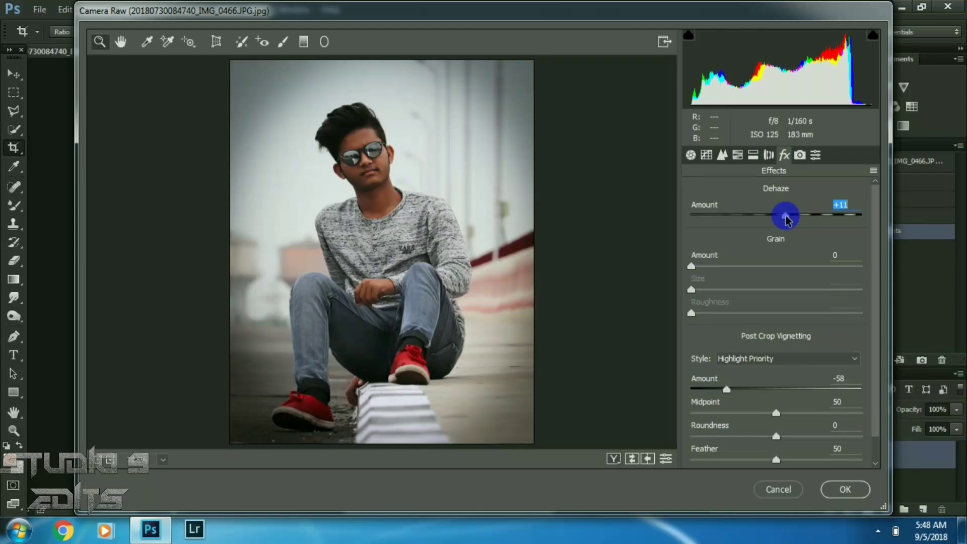
left_click(769, 156)
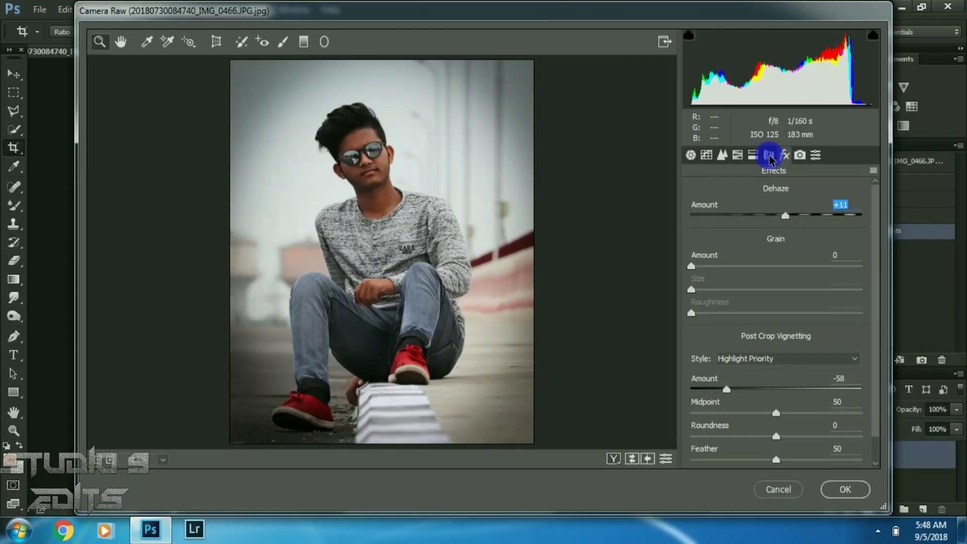
Brighten oranges to +44 luminance, cut orange saturation to -18, add +13 clarity, and apply
left_click(737, 155)
left_click(779, 212)
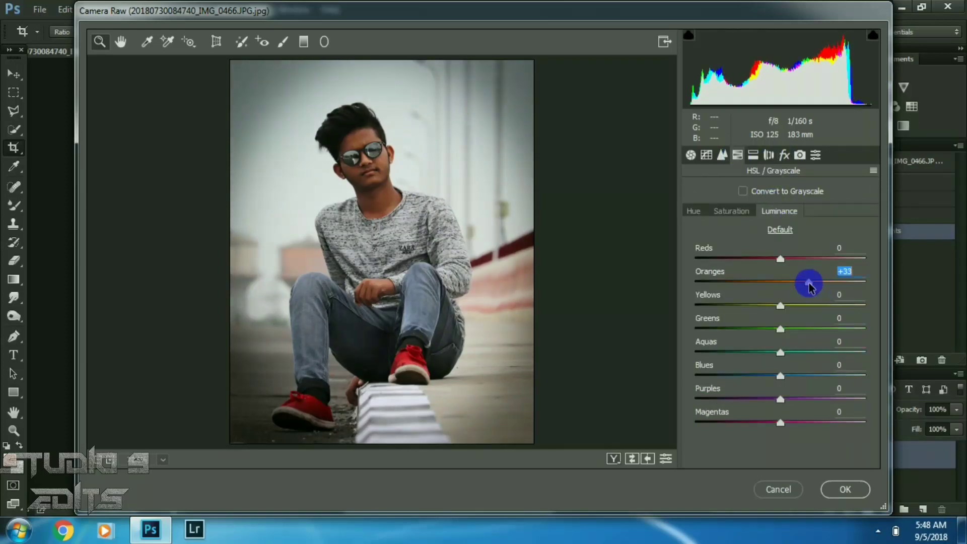
left_click(748, 222)
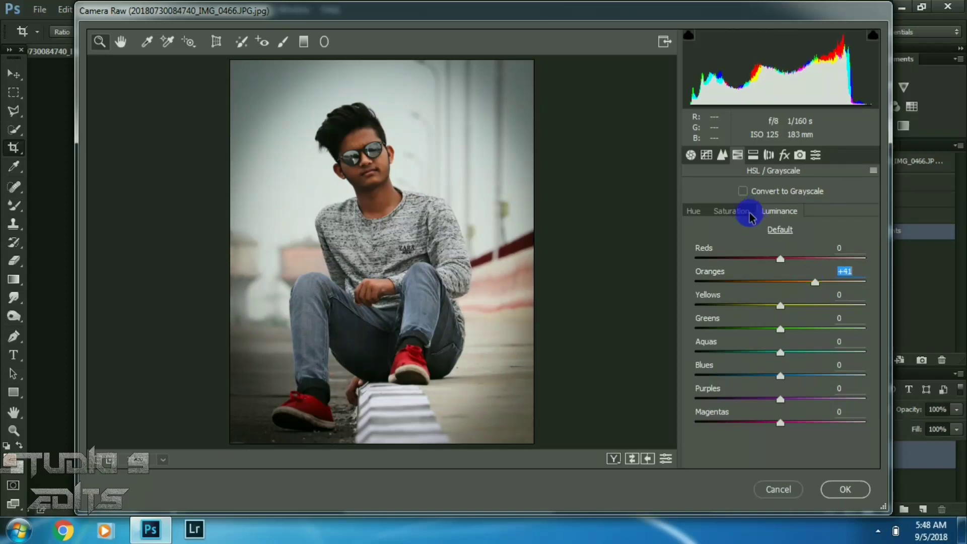
left_click(765, 282)
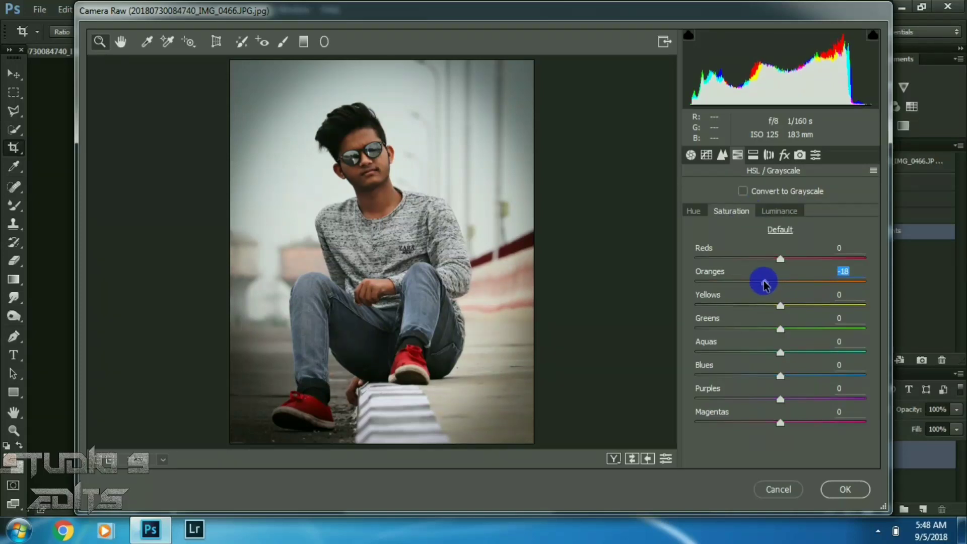
left_click(691, 154)
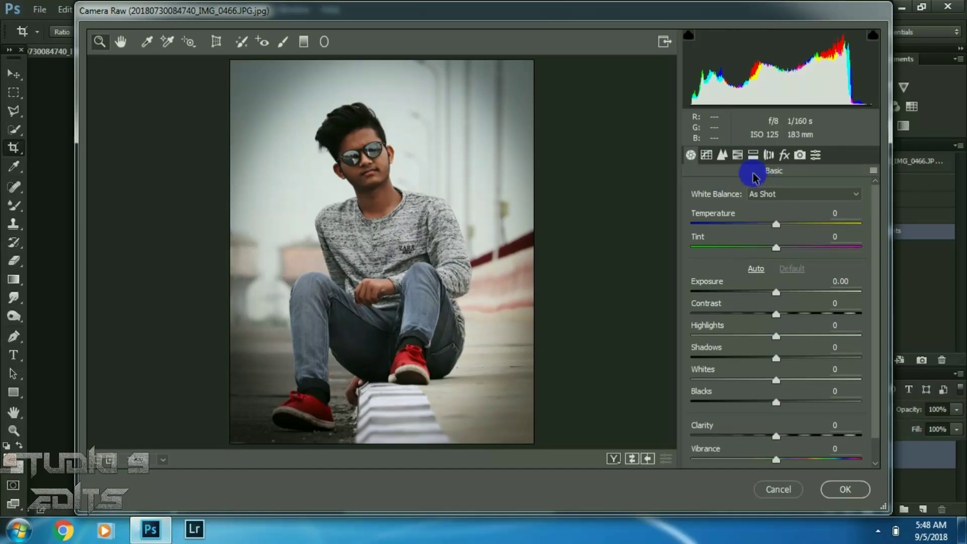
left_click(738, 155)
left_click(778, 211)
left_click(810, 281)
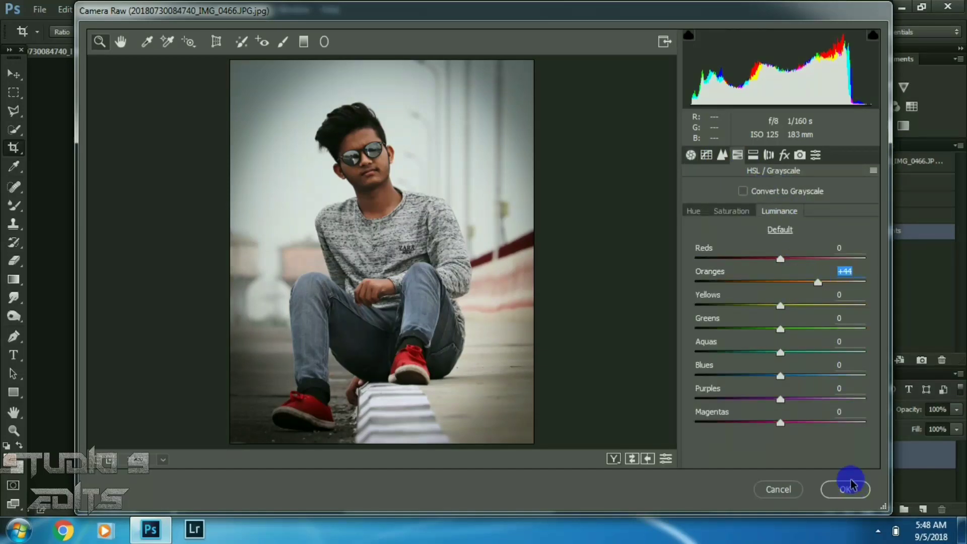
left_click(691, 154)
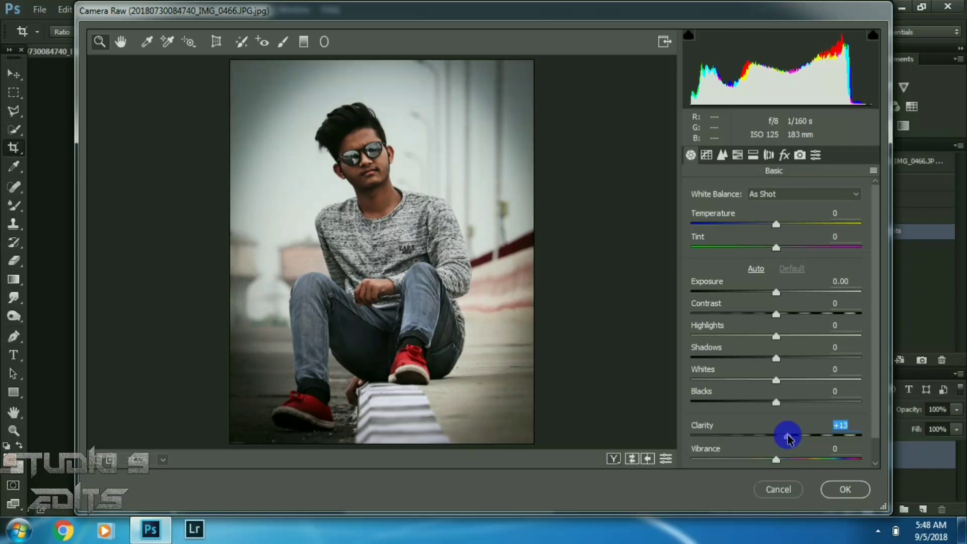
left_click(853, 489)
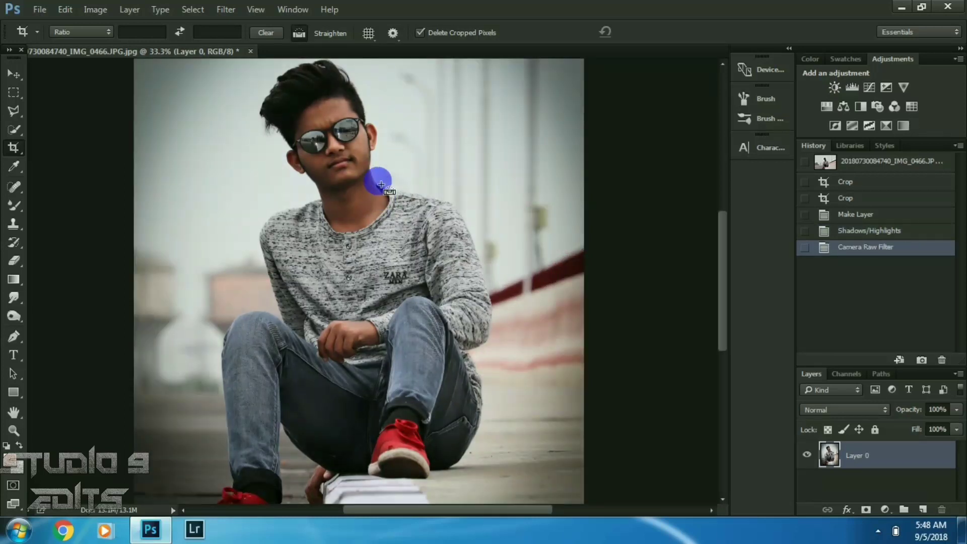
Brush Exposure +0.20, Shadows +37, Clarity +27 over hair, face and neck in Camera Raw
key("ctrl+minus")
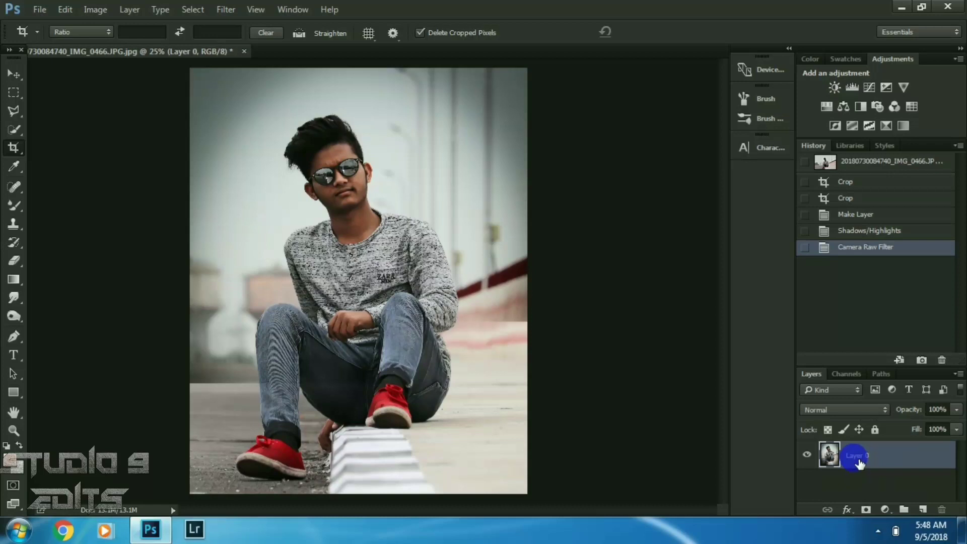
left_click(233, 15)
left_click(263, 91)
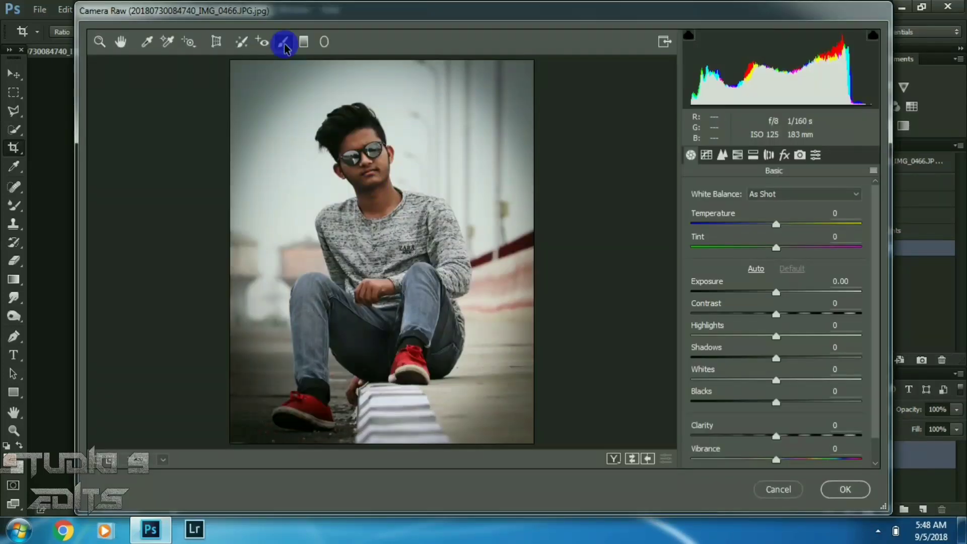
left_click(285, 46)
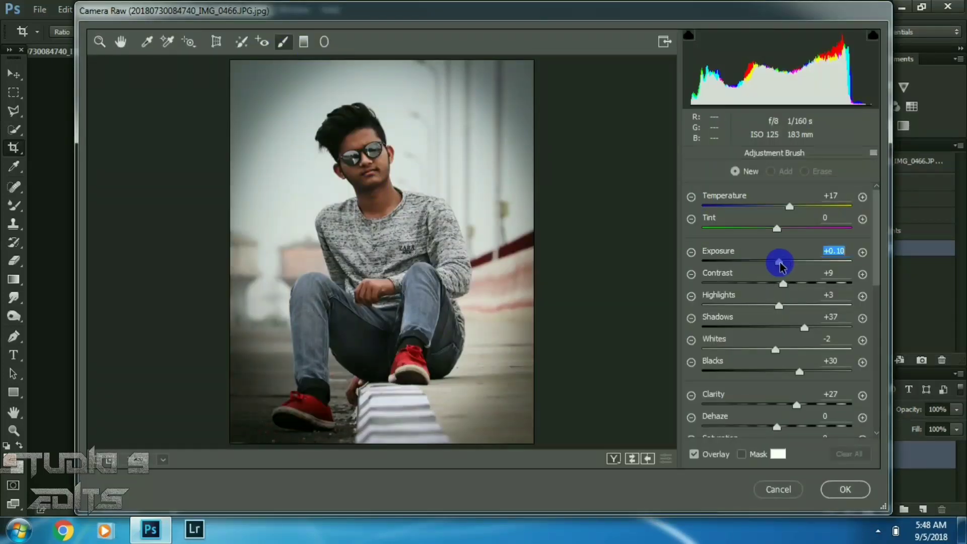
left_click_drag(369, 138, 389, 160)
left_click(361, 196)
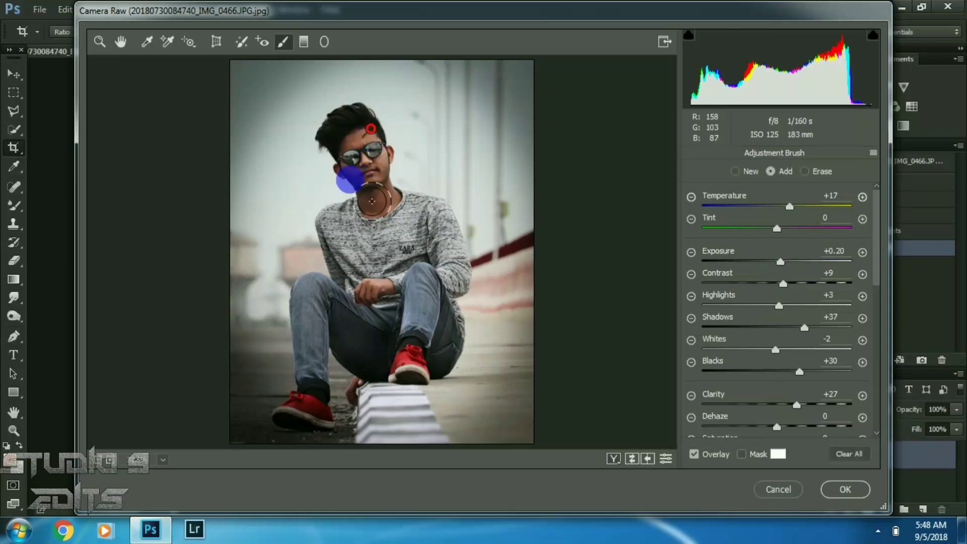
mouse_move(377, 203)
left_mouse_down()
mouse_move(411, 213)
mouse_move(406, 196)
mouse_move(414, 230)
mouse_move(406, 230)
mouse_move(381, 200)
mouse_move(443, 222)
mouse_move(414, 179)
mouse_move(360, 196)
mouse_move(463, 232)
mouse_move(371, 199)
mouse_move(460, 307)
mouse_move(386, 283)
mouse_move(571, 322)
left_mouse_up()
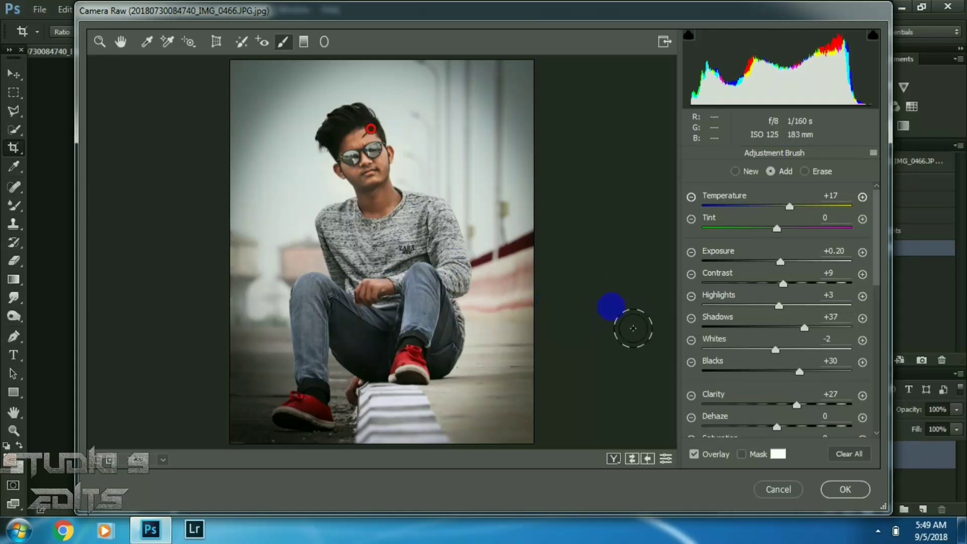
left_click(844, 489)
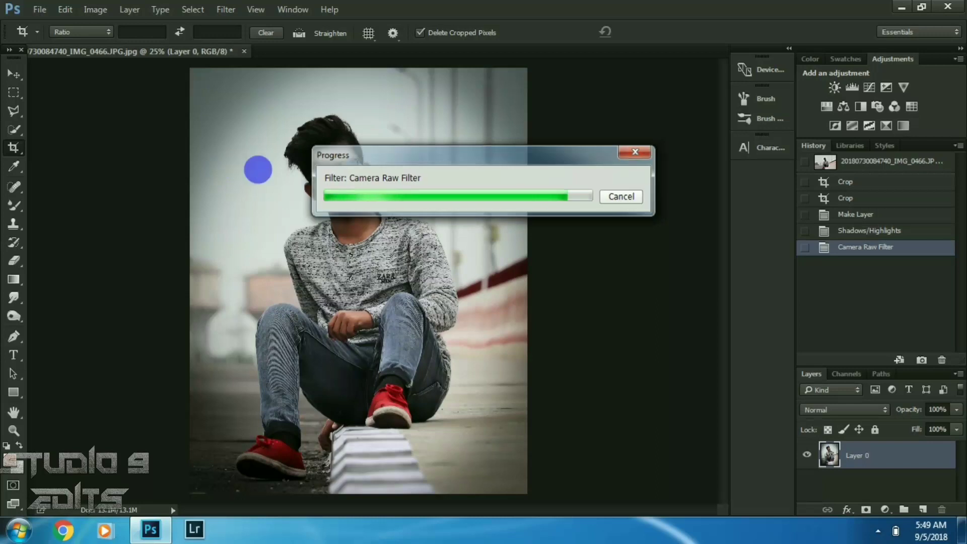
Blend the cheek and jaw skin smooth with a smaller Mixer Brush
left_click(14, 206)
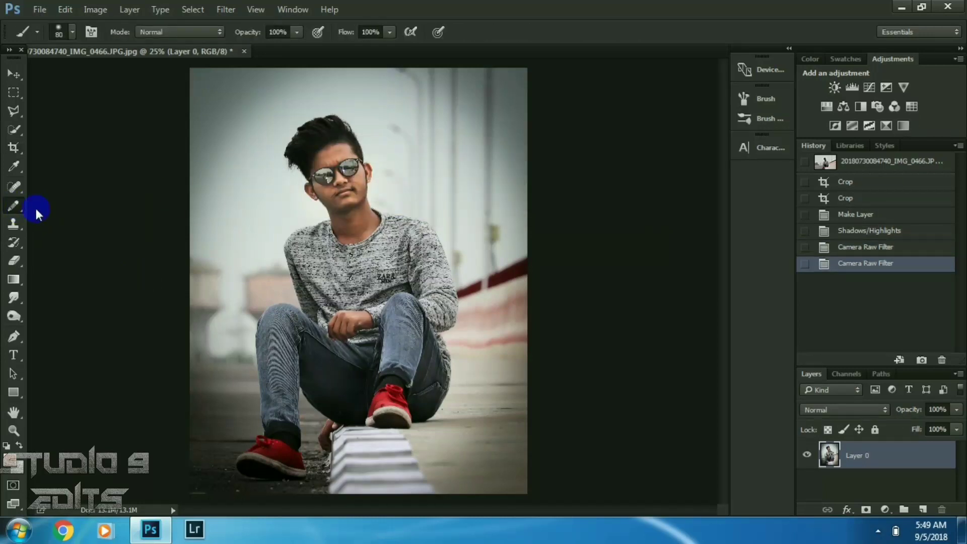
right_click(20, 204)
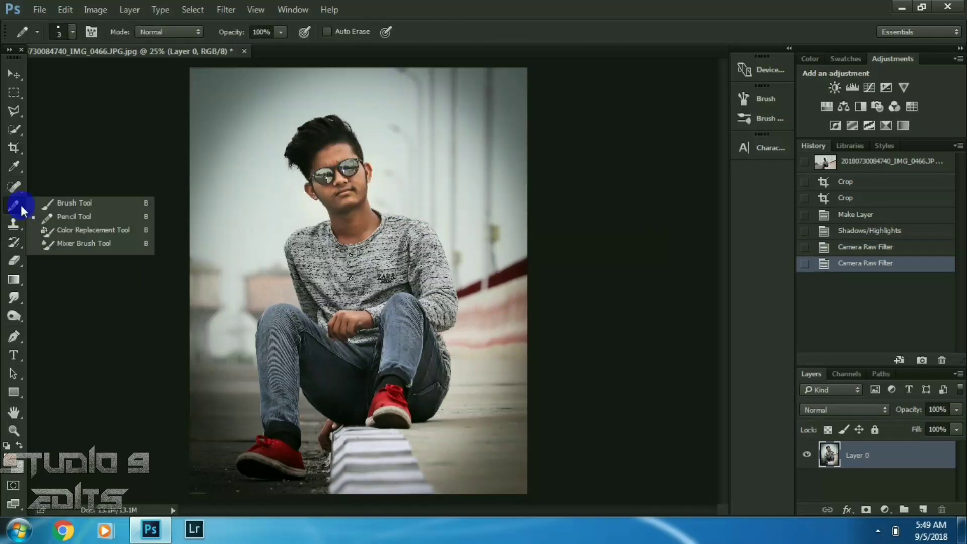
left_click(74, 243)
key("ctrl+plus")
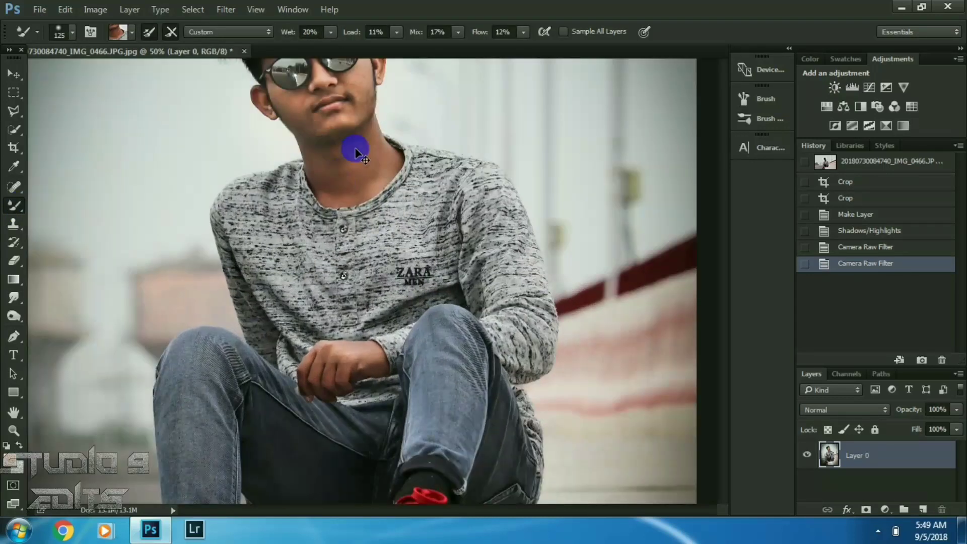
left_click_drag(361, 130, 385, 275)
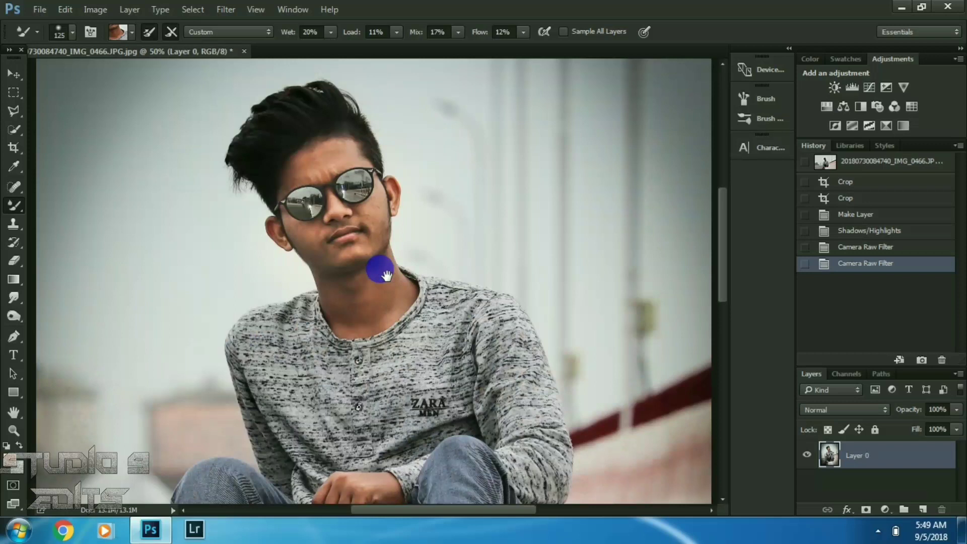
key("ctrl+plus")
mouse_move(402, 203)
left_mouse_down()
mouse_move(427, 173)
mouse_move(410, 243)
left_mouse_up()
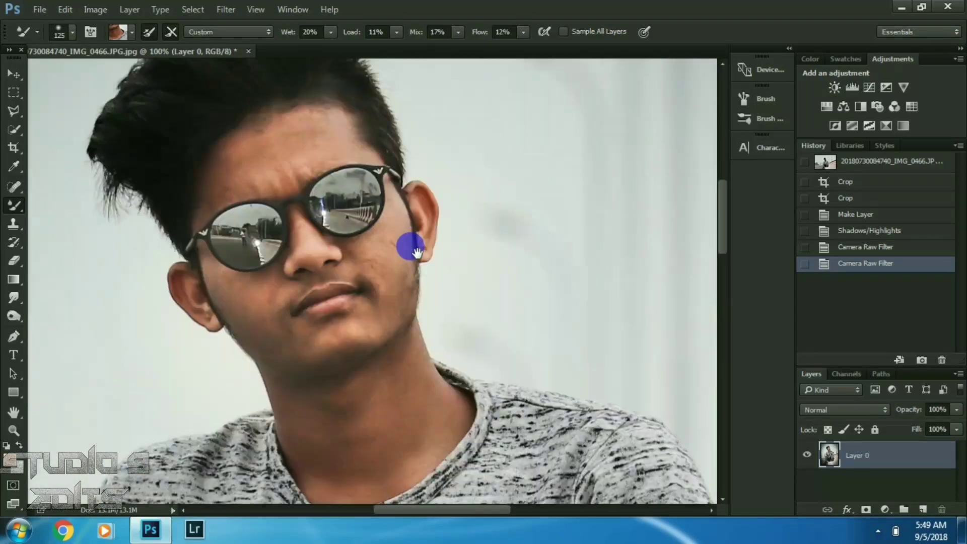
key("bracketleft")
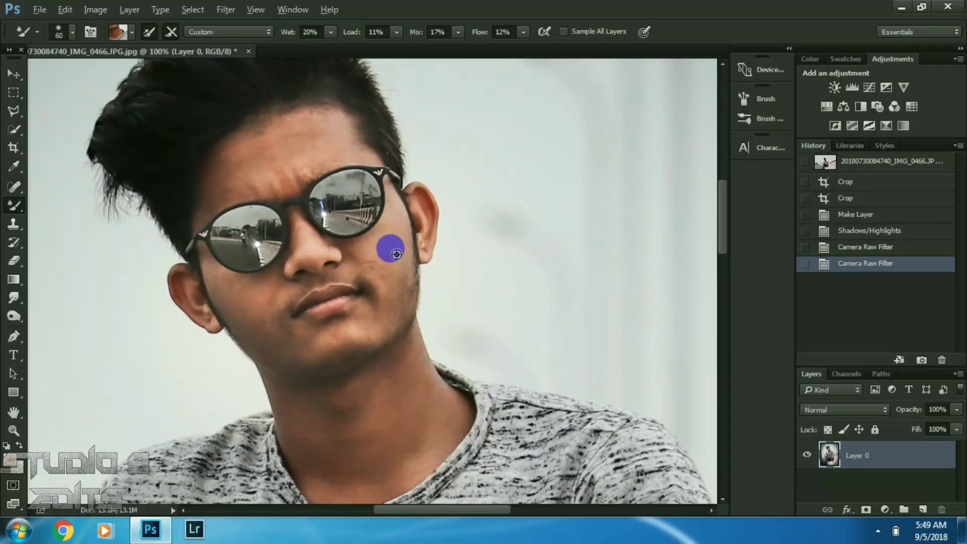
left_click(397, 253)
mouse_move(410, 262)
left_mouse_down()
mouse_move(406, 319)
mouse_move(385, 242)
left_mouse_up()
left_click(397, 31)
left_click(264, 198)
mouse_move(264, 199)
left_mouse_down()
mouse_move(341, 147)
mouse_move(372, 224)
mouse_move(234, 301)
mouse_move(258, 331)
mouse_move(239, 179)
mouse_move(398, 173)
left_mouse_up()
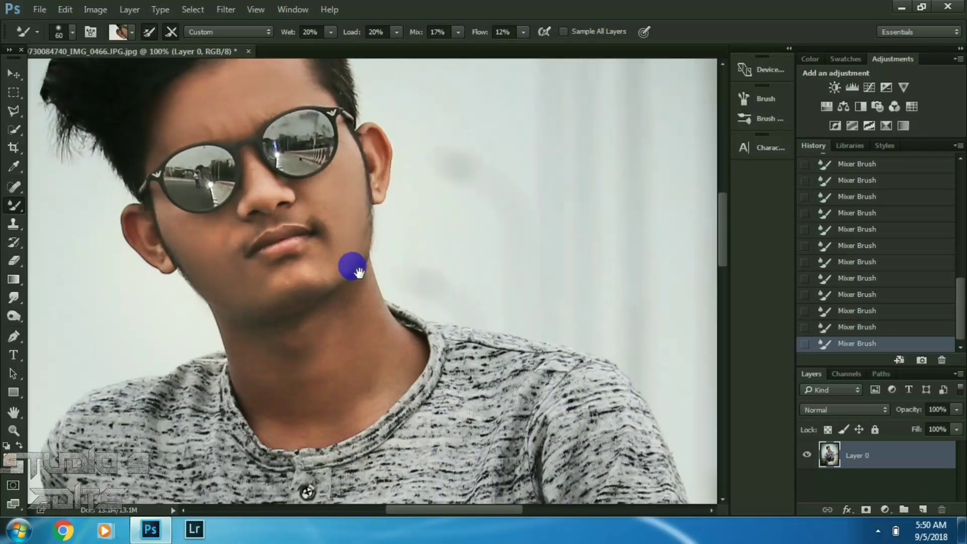
Paint original detail back into the face with the History Brush, then select Layer 0
key("y")
left_click_drag(394, 327, 277, 320)
left_click(803, 210)
key("ctrl+0")
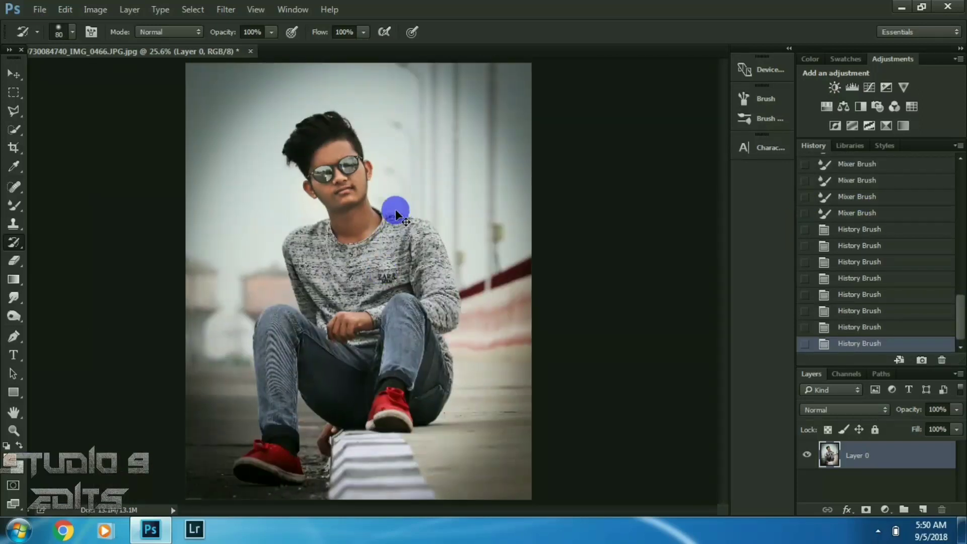
key("ctrl+plus")
left_click(864, 459)
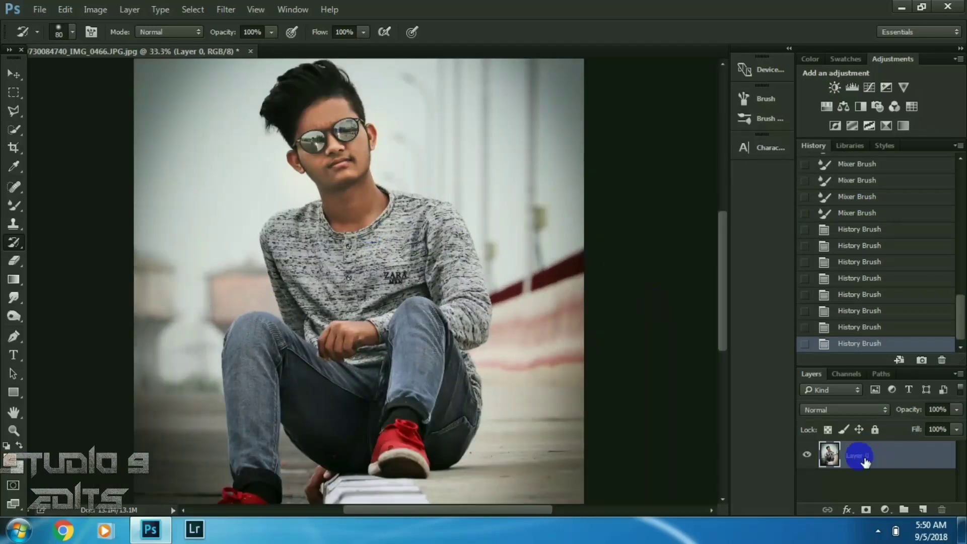
key("ctrl+plus")
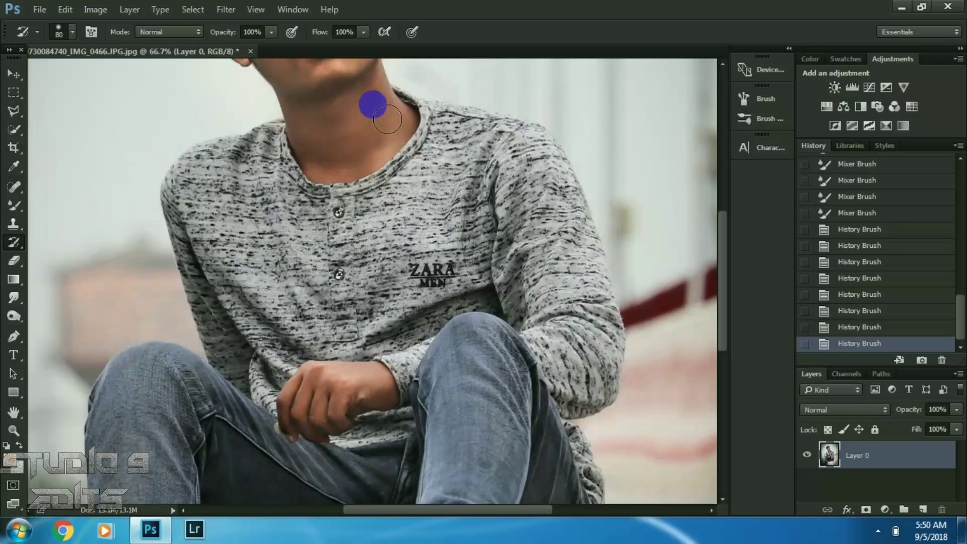
left_click_drag(367, 136, 397, 257)
key("ctrl+minus")
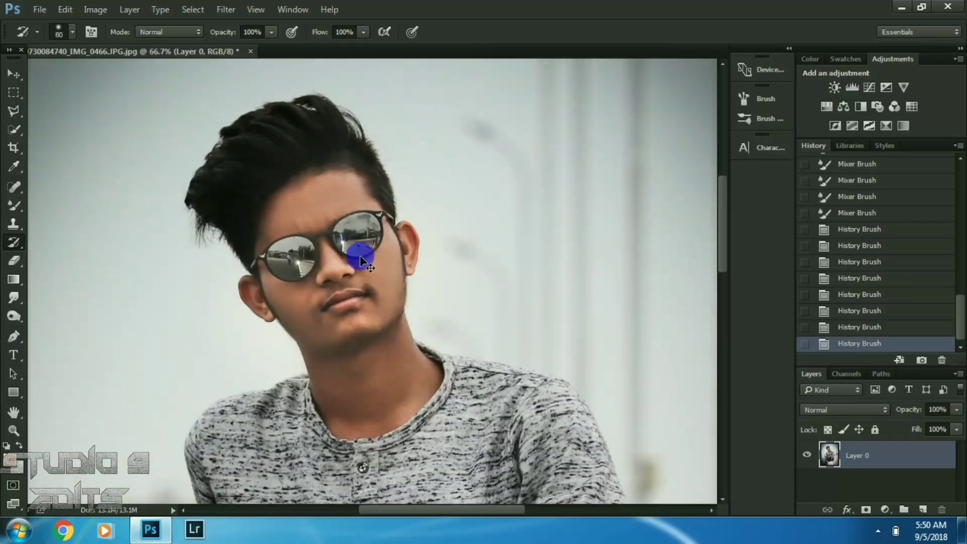
key("ctrl+plus")
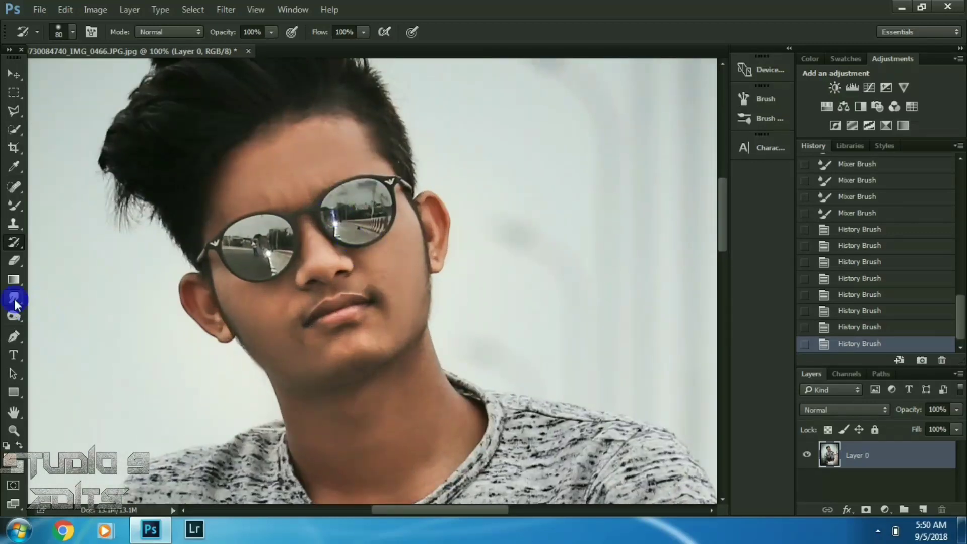
Smudge the cheek and forehead skin with a small 24 px brush
left_click(14, 298)
left_click_drag(343, 231, 366, 254)
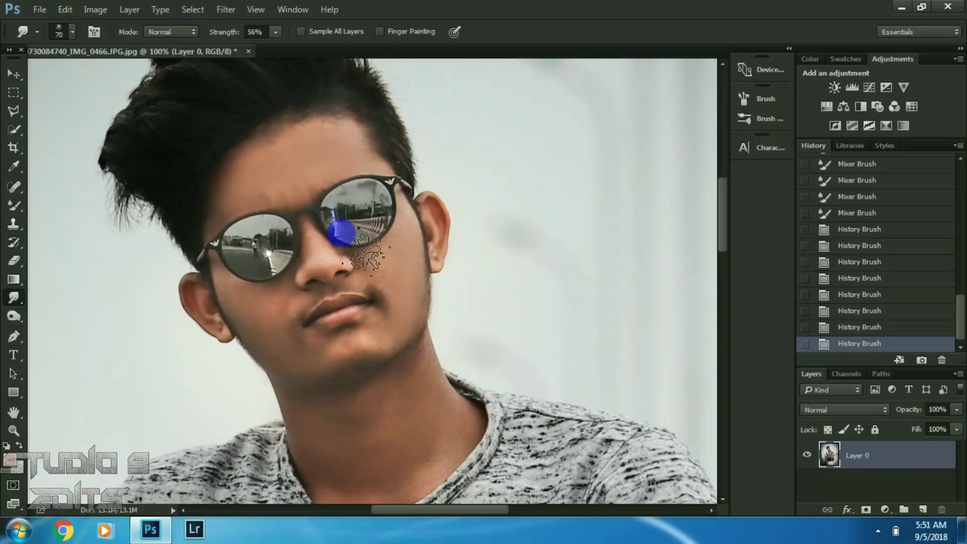
right_click(342, 233)
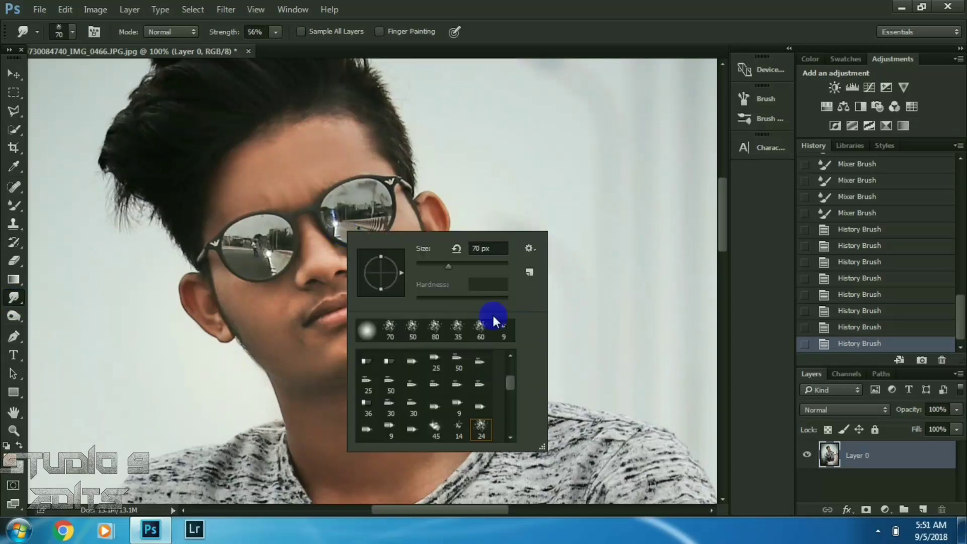
double_click(456, 414)
scroll(346, 216, "up", 2)
mouse_move(325, 151)
left_mouse_down()
mouse_move(475, 341)
mouse_move(479, 371)
left_mouse_up()
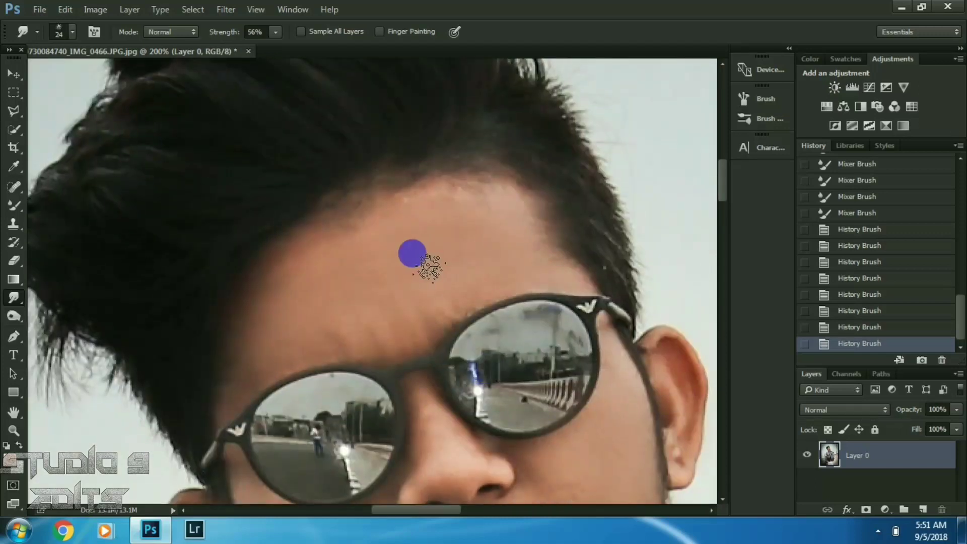
mouse_move(444, 277)
left_mouse_down()
mouse_move(405, 181)
mouse_move(450, 304)
mouse_move(494, 297)
left_mouse_up()
key("bracketleft")
key("0")
key("8")
mouse_move(330, 288)
left_mouse_down()
mouse_move(461, 348)
mouse_move(269, 387)
mouse_move(529, 269)
mouse_move(444, 360)
mouse_move(319, 248)
left_mouse_up()
Soften the forehead, brow, cheek and neck skin with smudge strokes at 13% strength
key("bracketright")
left_click_drag(276, 32, 282, 48)
key("bracketleft")
mouse_move(410, 319)
left_mouse_down()
mouse_move(272, 328)
mouse_move(237, 385)
mouse_move(557, 259)
left_mouse_up()
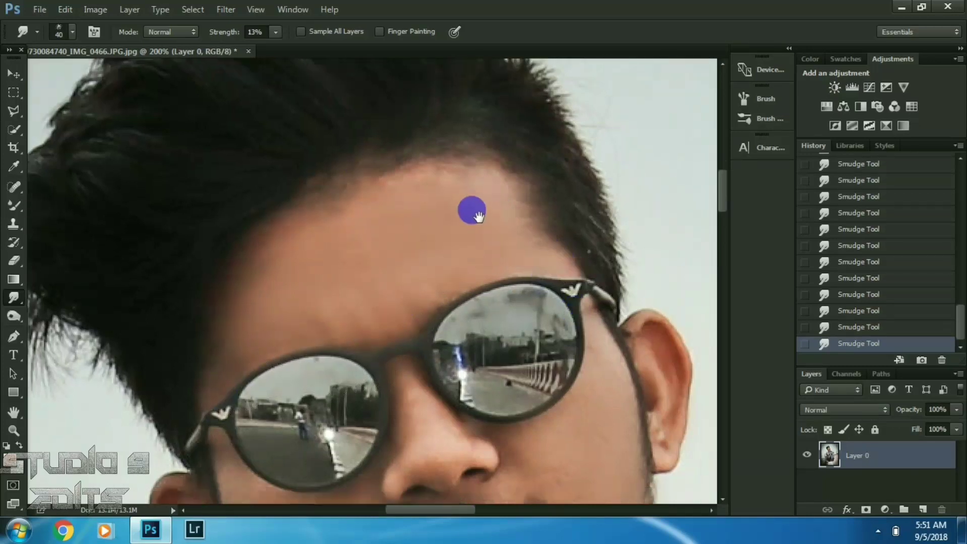
scroll(470, 211, "down", 3)
scroll(470, 212, "right", 3)
key("bracketright")
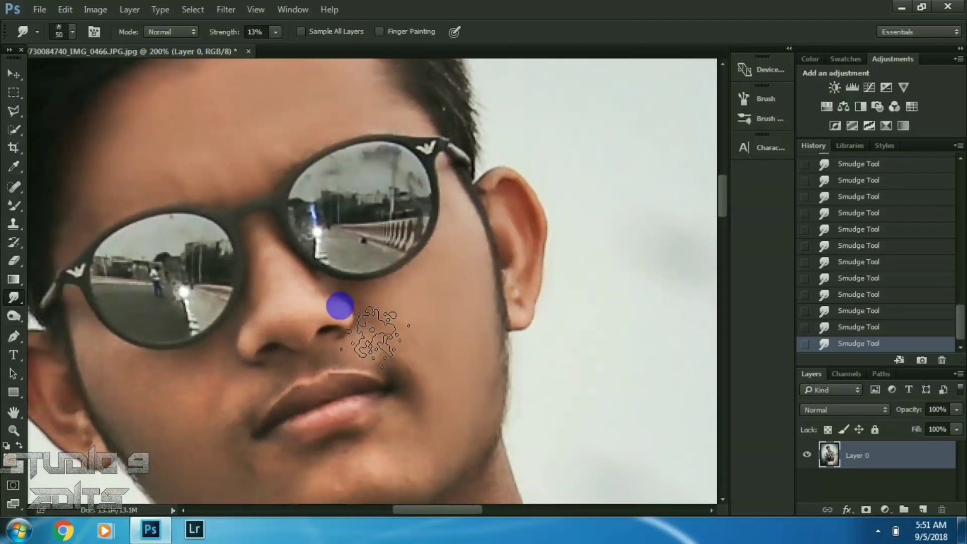
left_click_drag(369, 330, 429, 403)
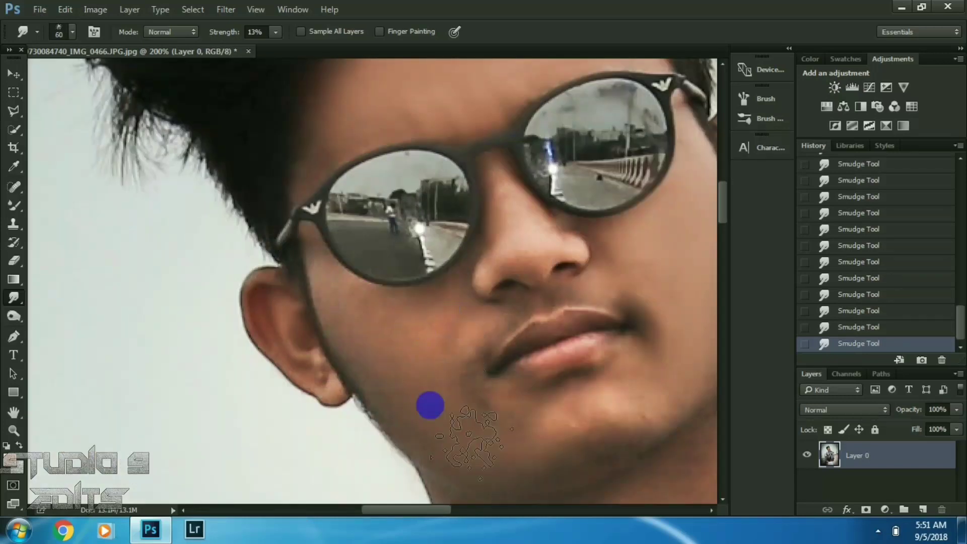
scroll(528, 238, "down", 5)
key("bracketright")
key("bracketright")
key("bracketright")
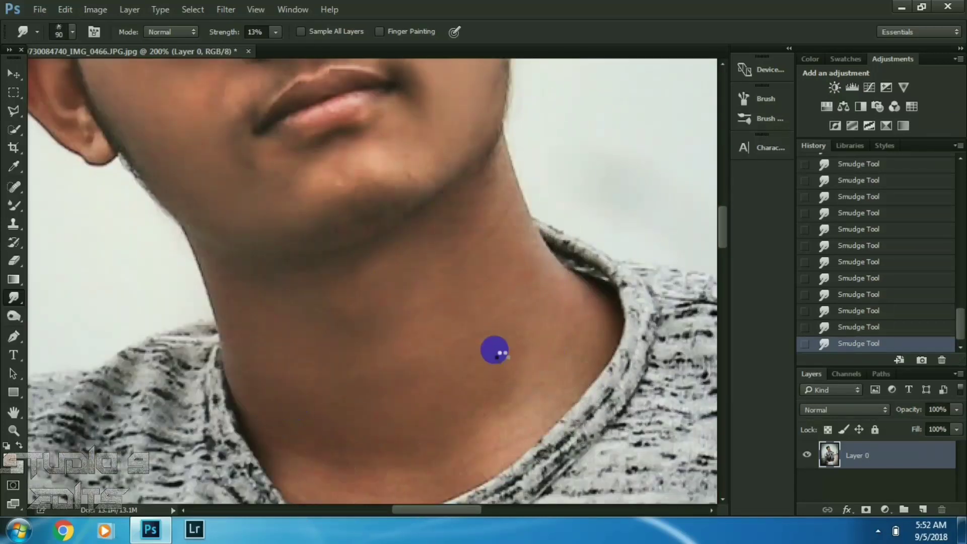
scroll(459, 255, "down", 1)
scroll(462, 254, "down", 1)
key("0")
scroll(462, 254, "down", 2)
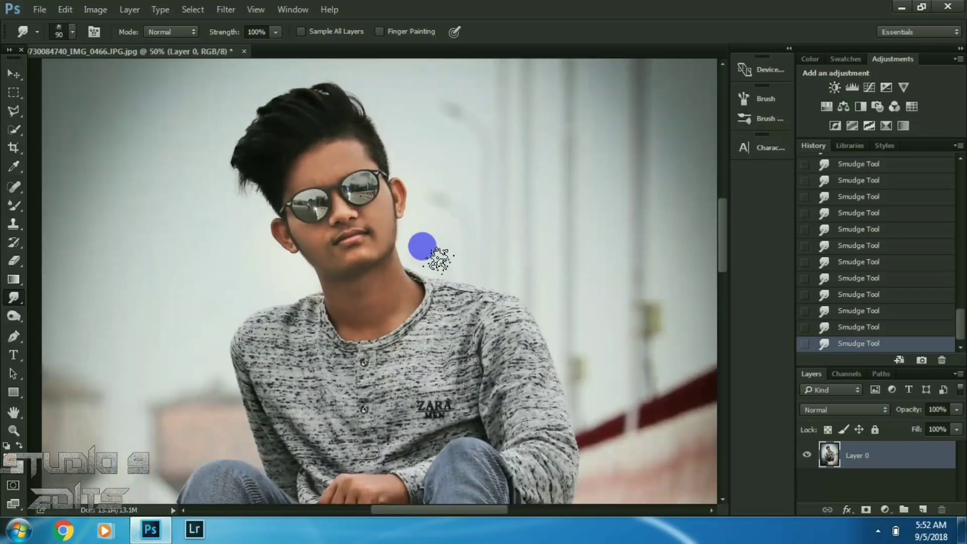
scroll(426, 248, "down", 2)
In Camera Raw, cool temperature to -7 and make blues teal: hue -55, saturation +100
left_click(226, 9)
left_click(260, 90)
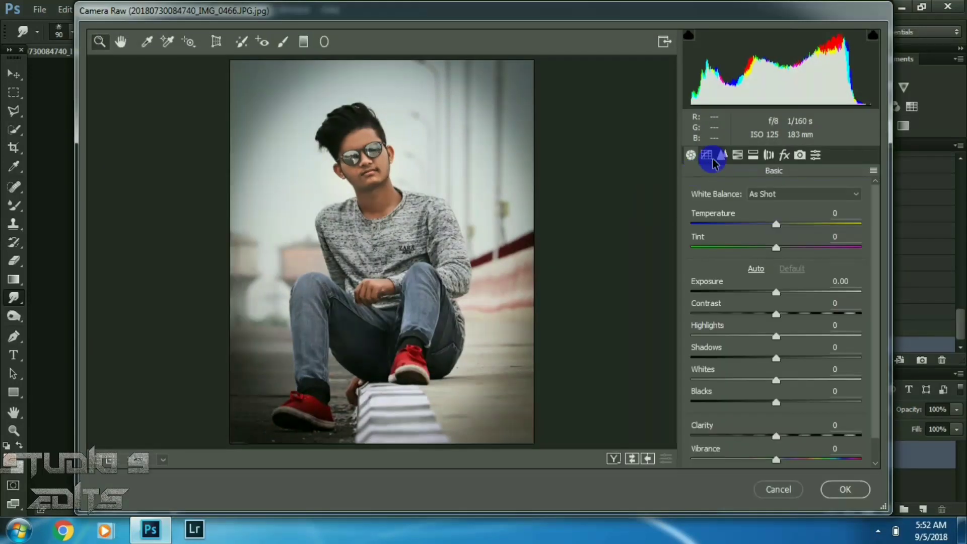
left_click_drag(758, 227, 771, 229)
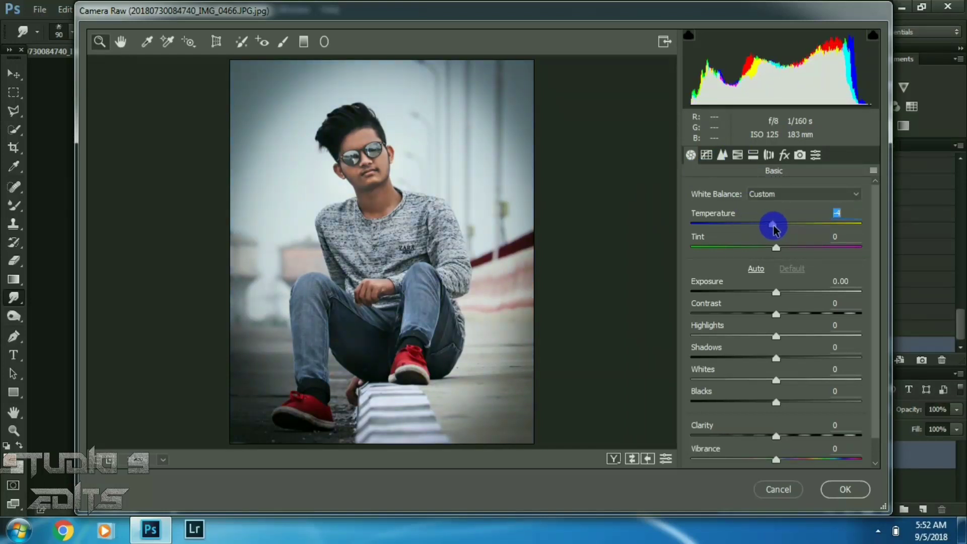
left_click(738, 154)
left_click(740, 212)
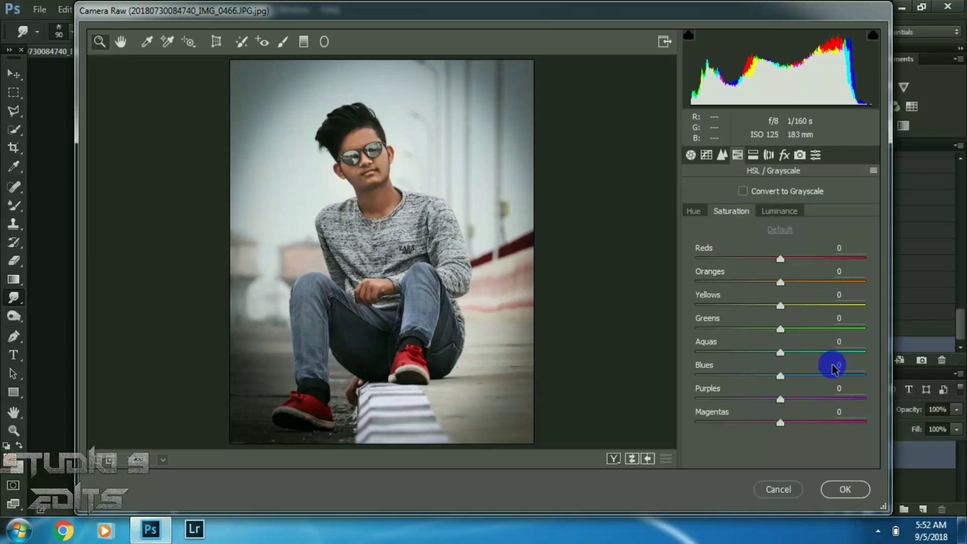
left_click_drag(831, 375, 862, 378)
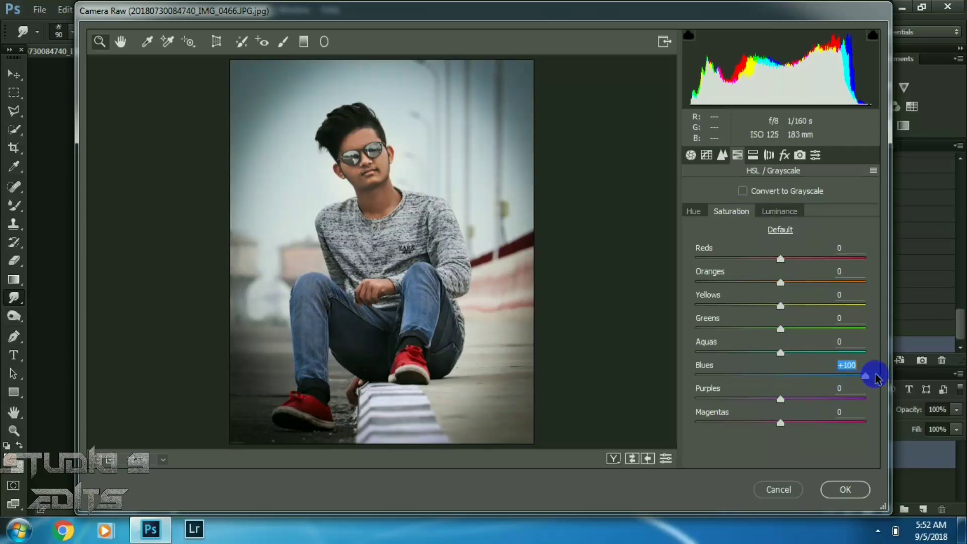
left_click(695, 211)
left_click(725, 376)
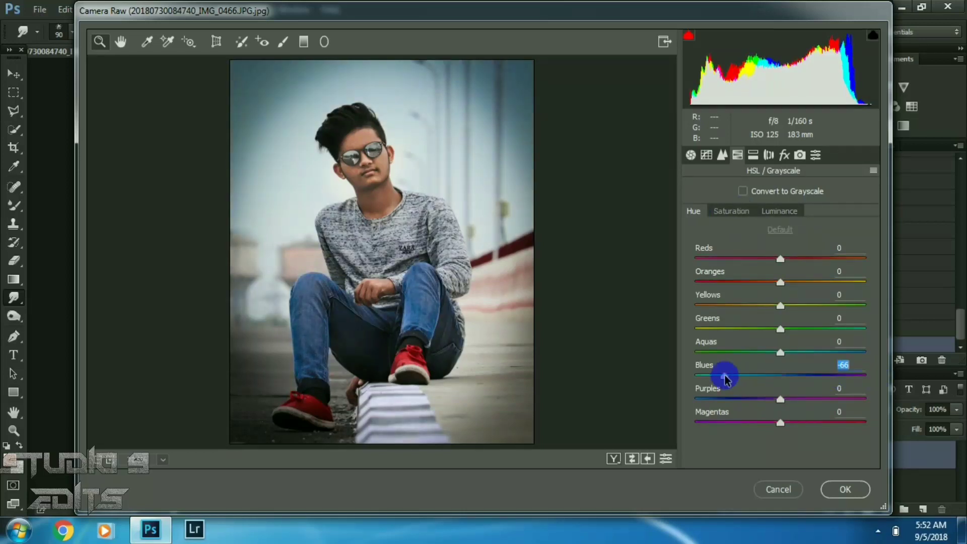
left_click_drag(726, 379, 732, 381)
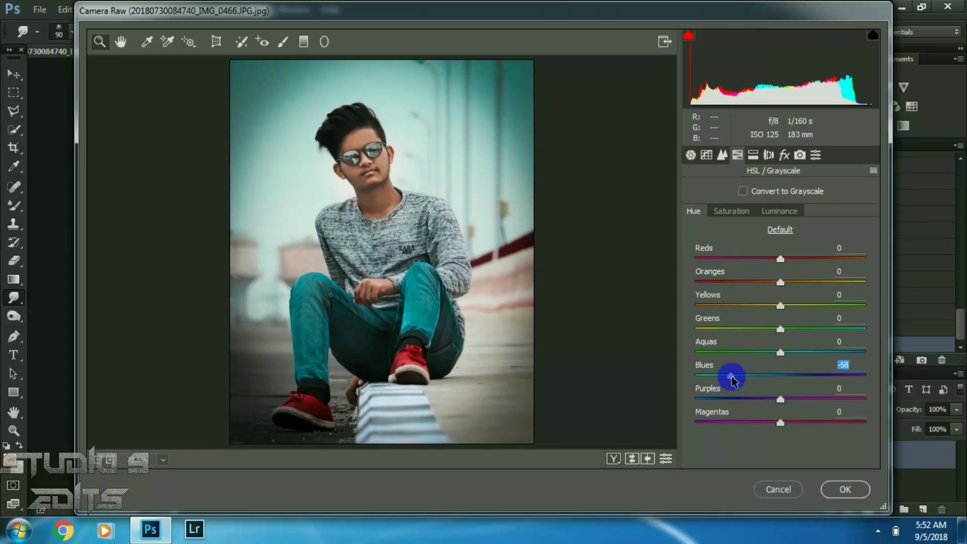
Raise red saturation to about +63 and apply the Camera Raw filter
left_click(736, 210)
left_click(814, 258)
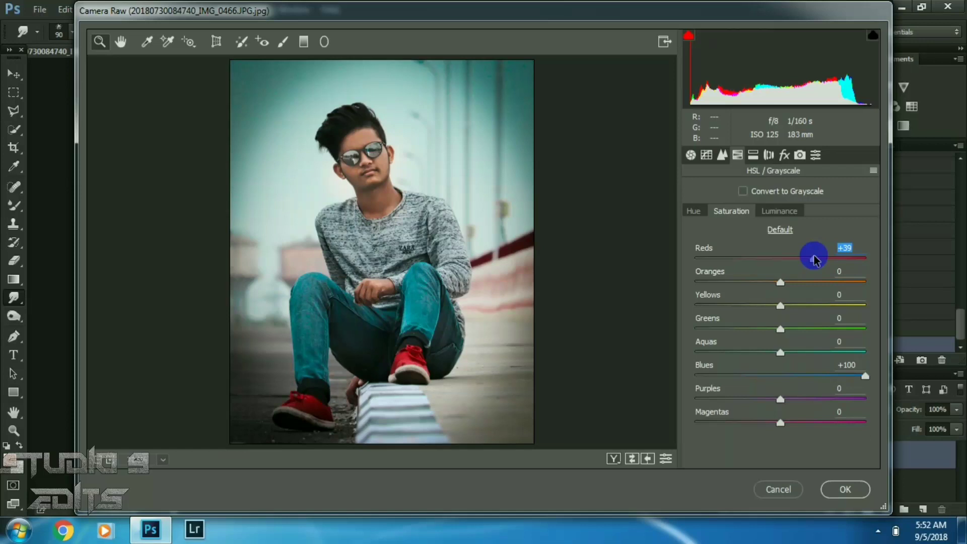
left_click_drag(820, 261, 835, 265)
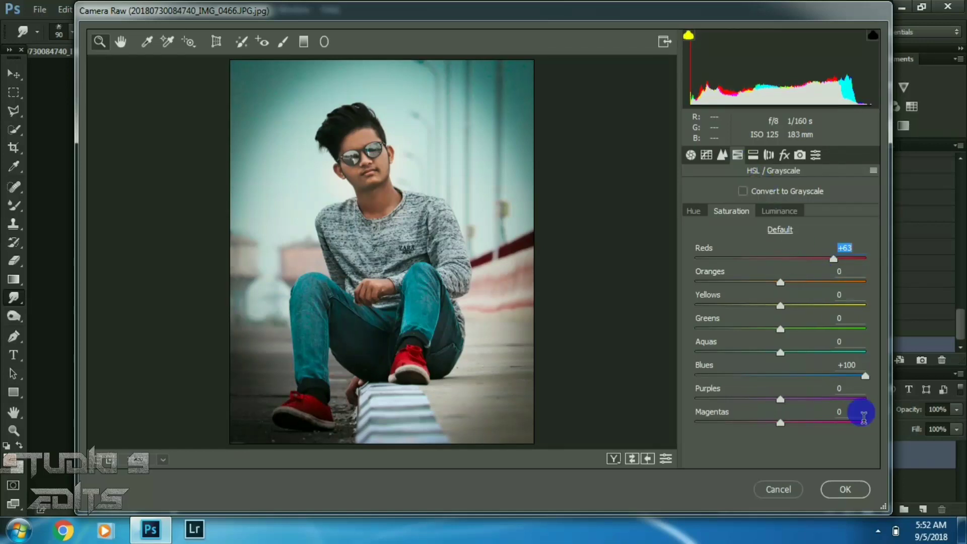
left_click(854, 492)
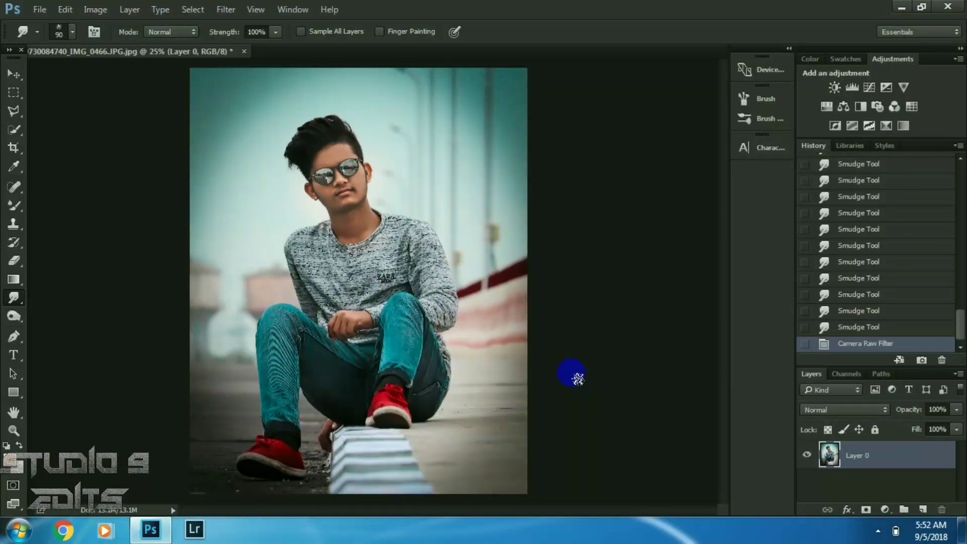
Set Camera Raw sharpening to 21 and luminance noise reduction around 38
key("ctrl+minus")
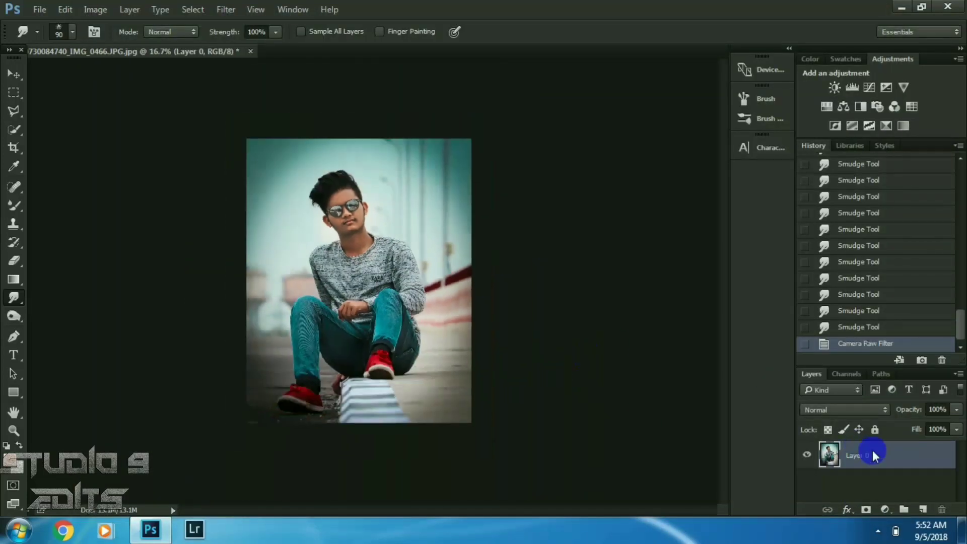
key("ctrl+plus")
left_click(226, 9)
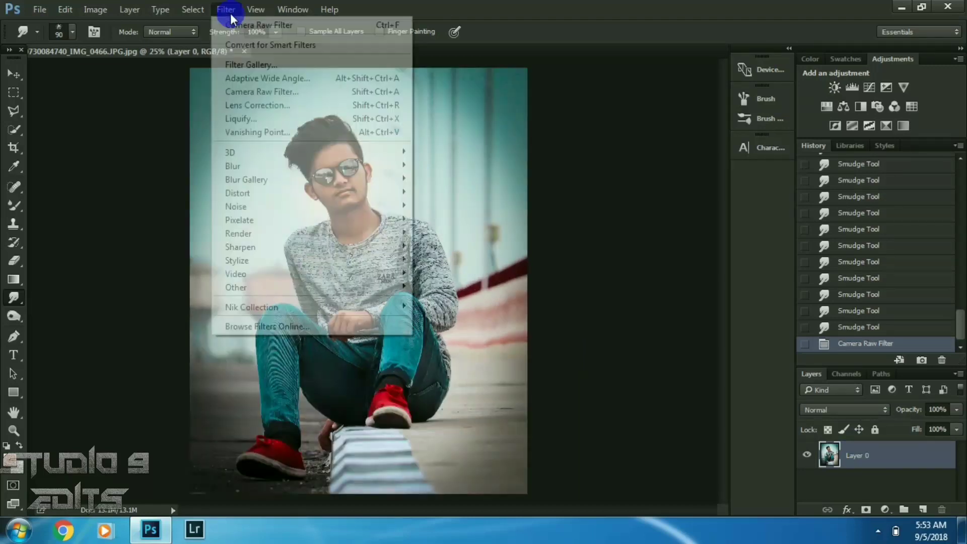
left_click(258, 91)
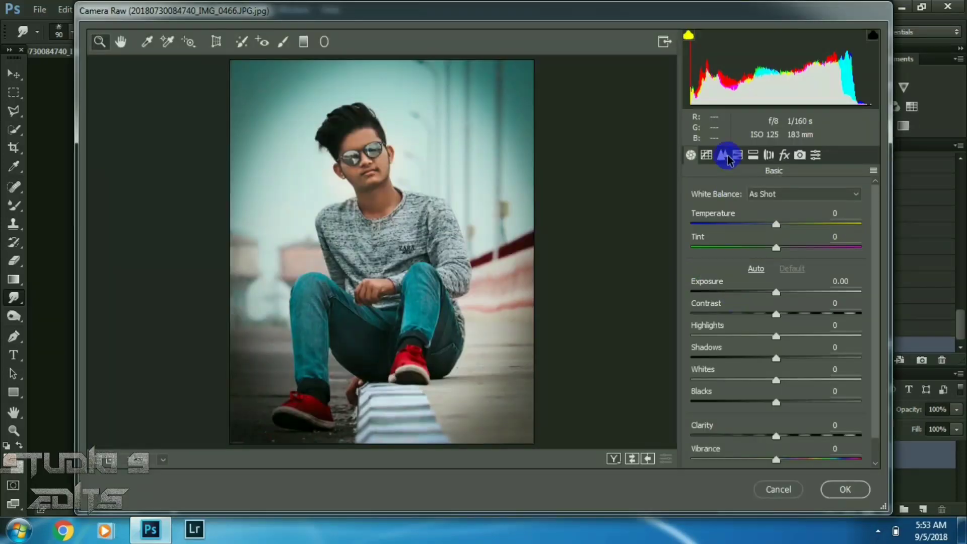
left_click(722, 154)
left_click_drag(722, 213, 715, 213)
left_click_drag(734, 330, 750, 331)
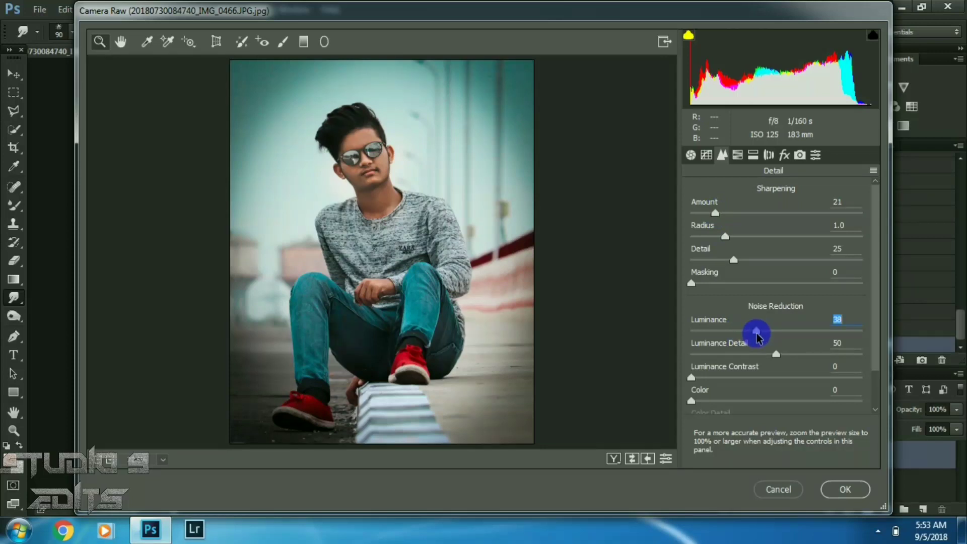
left_click_drag(796, 359, 801, 354)
left_click(845, 488)
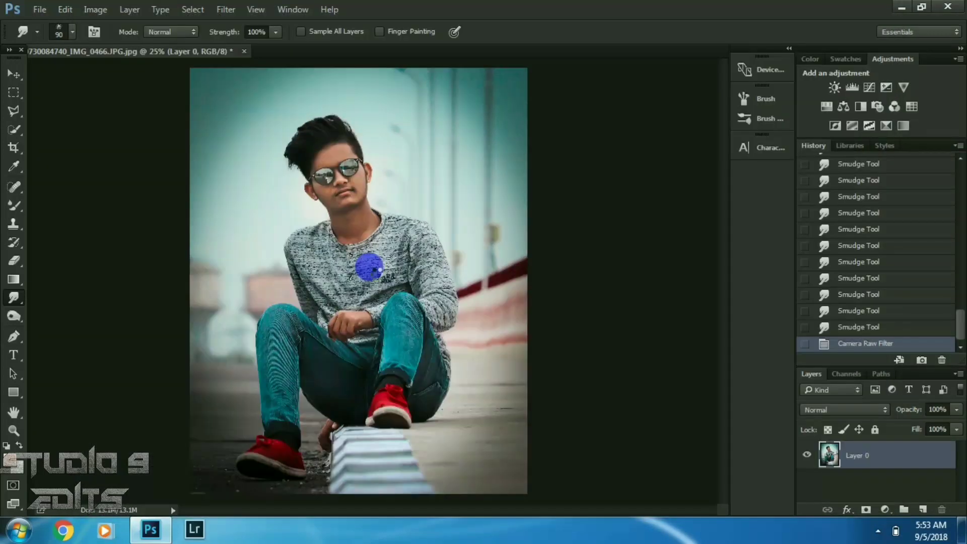
Reapply the last filter with Ctrl+F and inspect the face and shirt up close
key("ctrl+f")
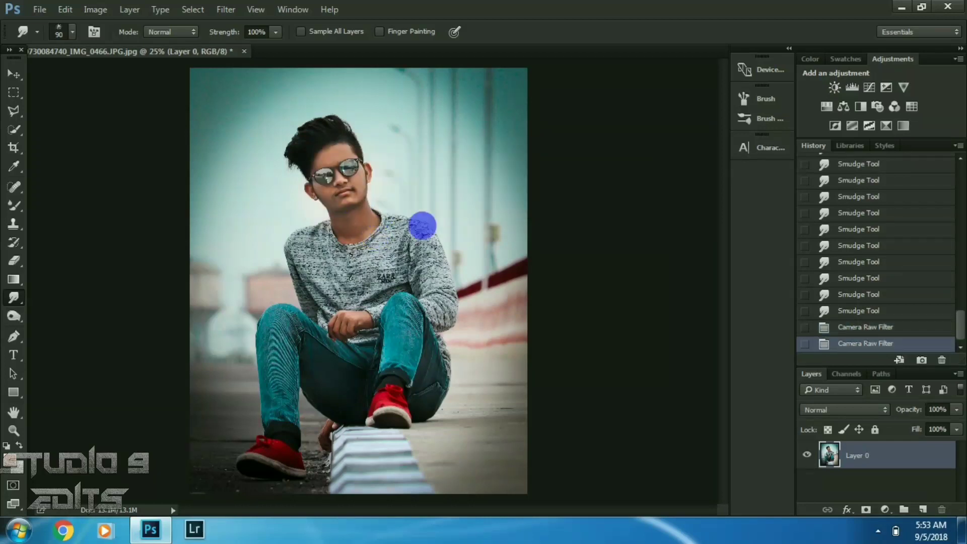
key("ctrl+plus")
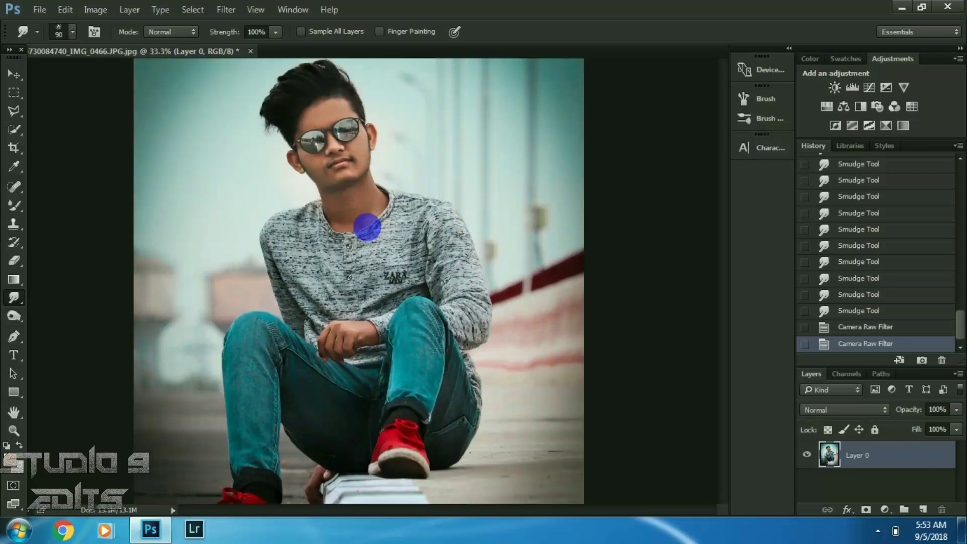
key("ctrl+plus")
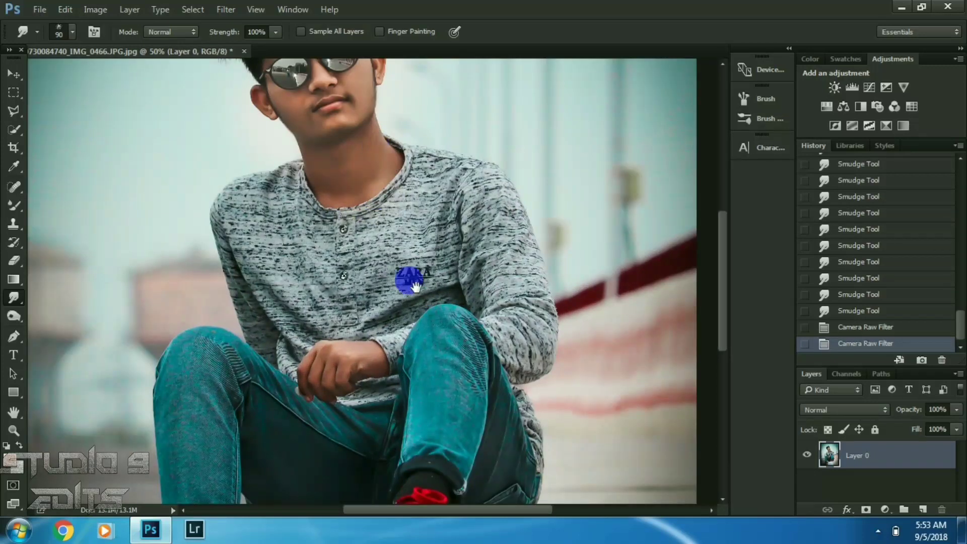
left_click_drag(411, 298, 420, 313)
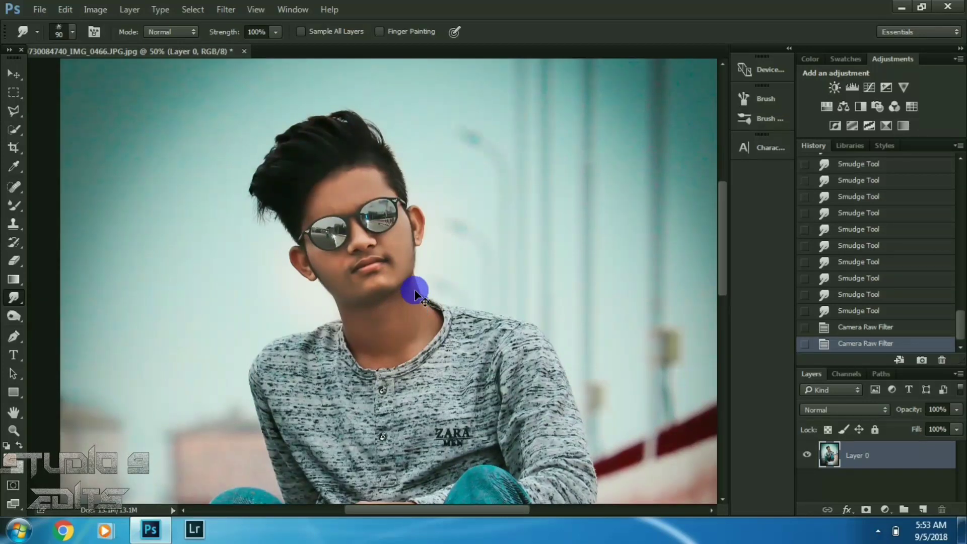
key("ctrl+minus")
key("ctrl+minus")
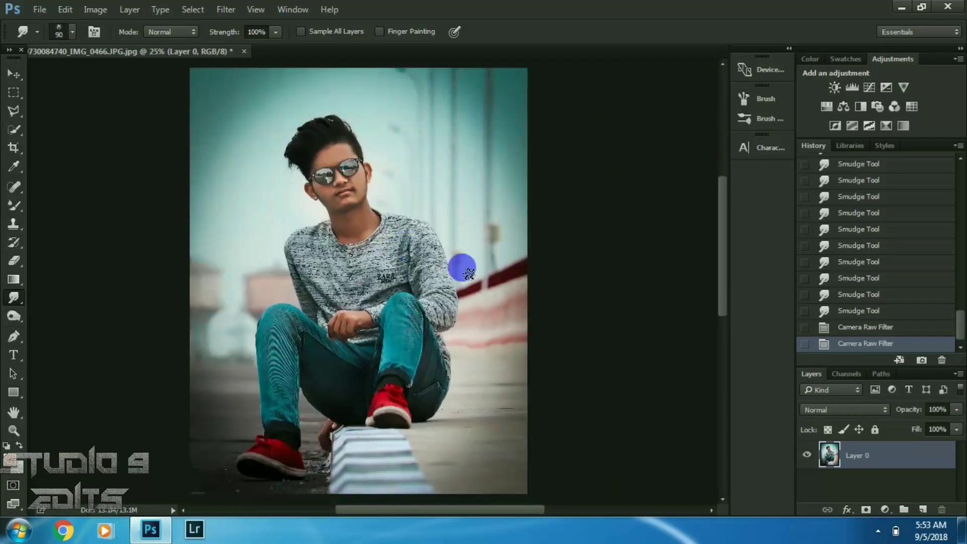
Apply Reduce Noise with Strength 6, colour noise 83% and Sharpen Details 46%
left_click(225, 9)
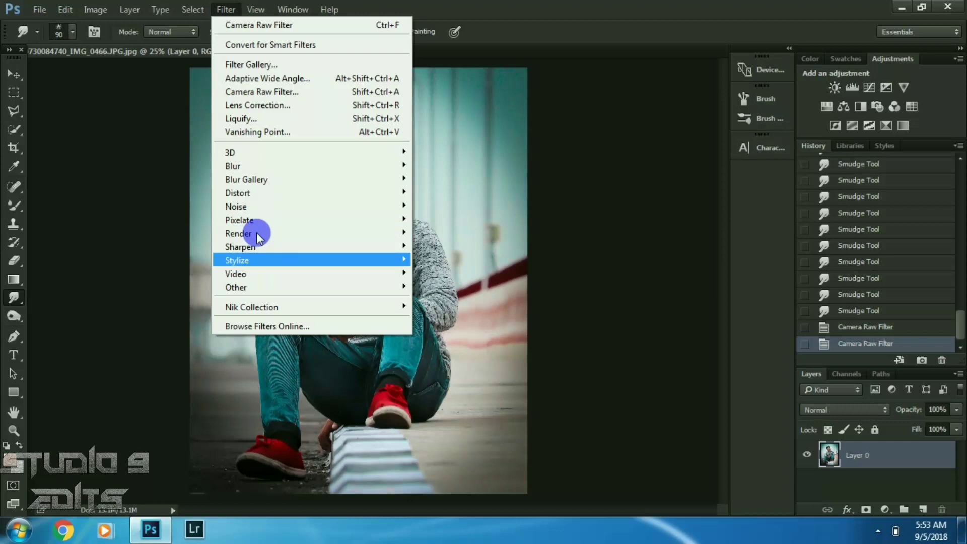
mouse_move(236, 207)
left_click(441, 274)
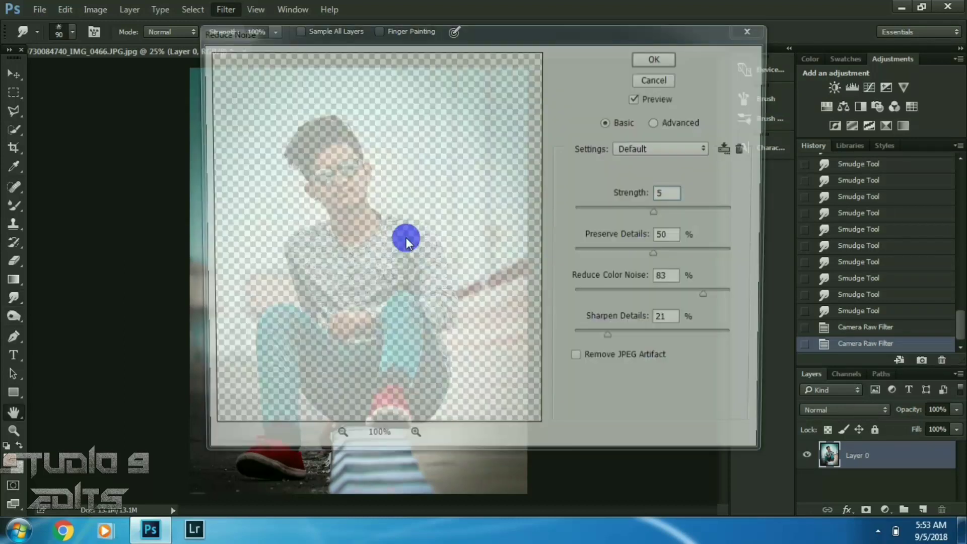
left_click(660, 214)
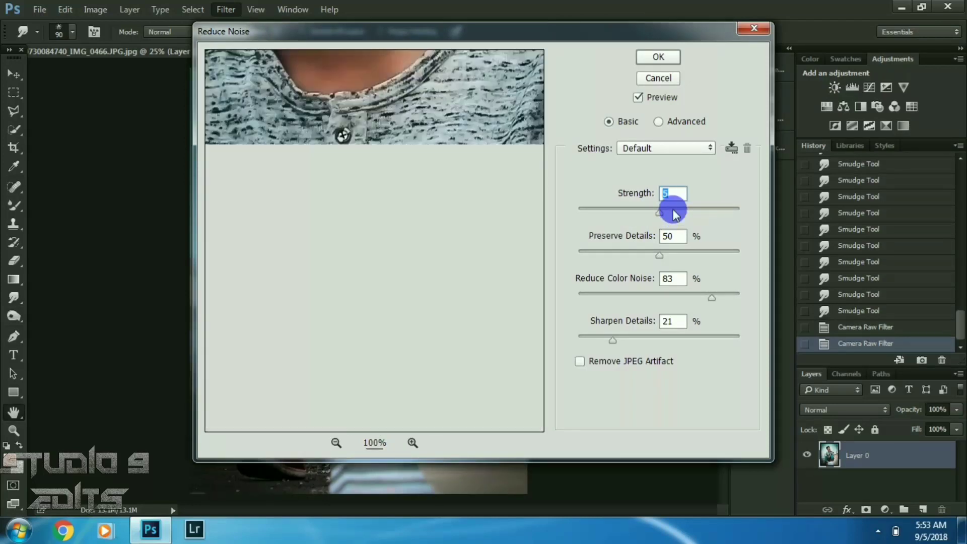
left_click(653, 338)
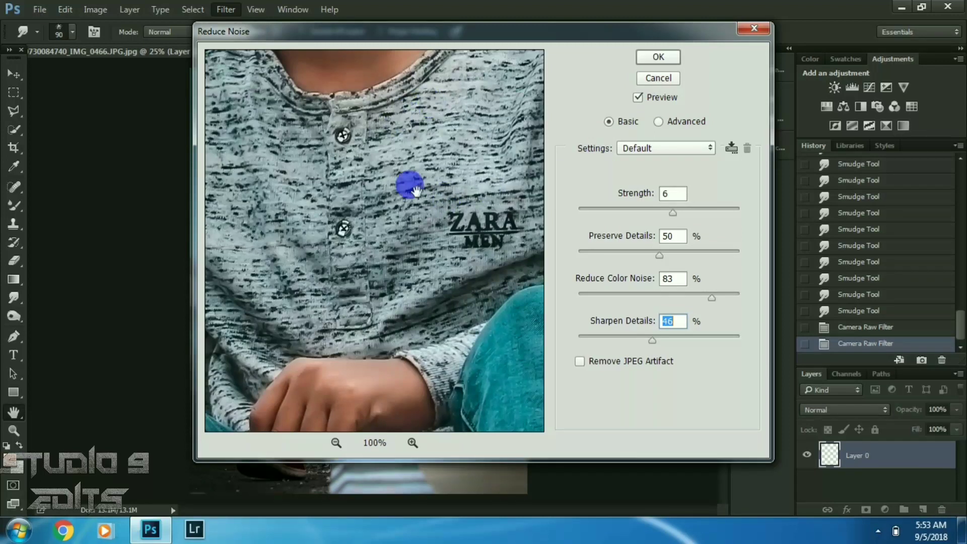
left_click_drag(416, 191, 410, 358)
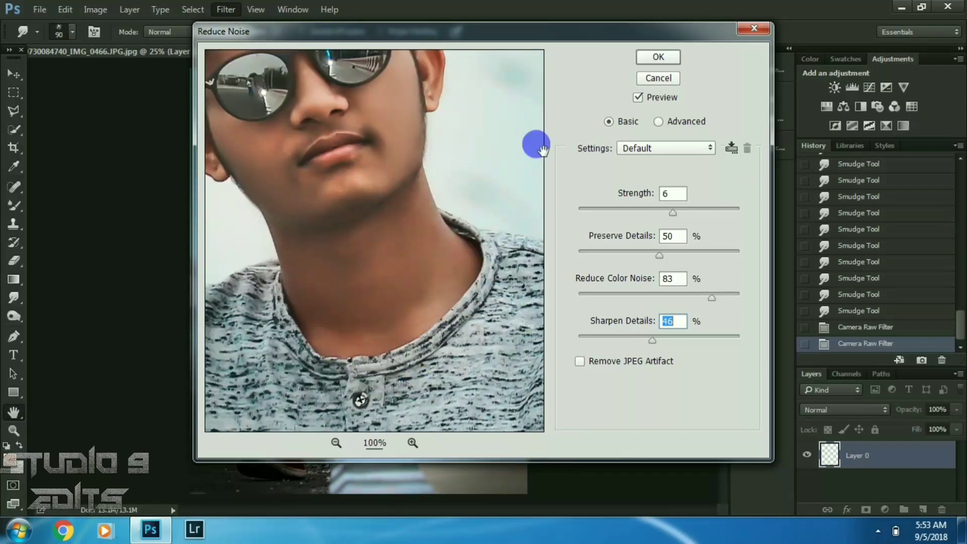
left_click(658, 57)
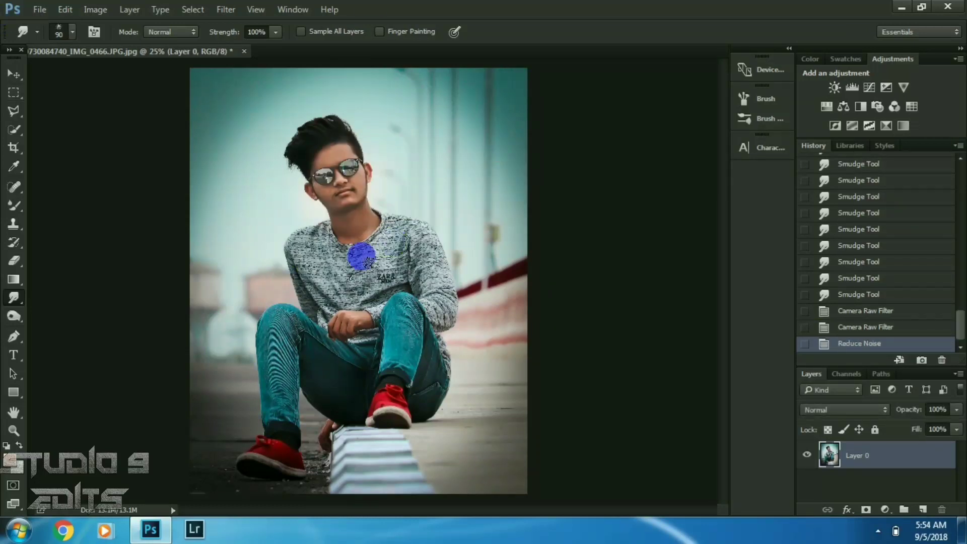
Apply Color Efex Pro 4 Dark Contrasts with a lower Dark Detail Extractor and 34% saturation
key("ctrl+minus")
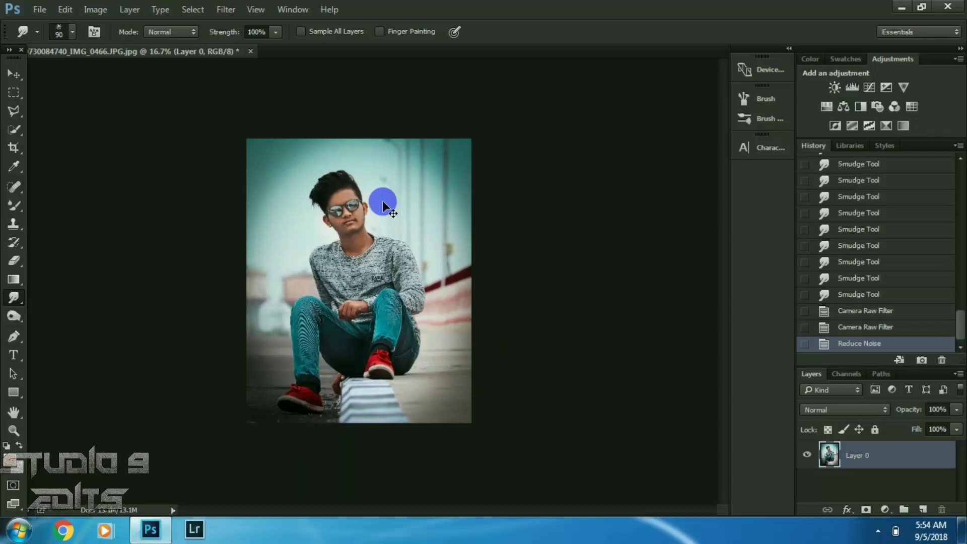
key("ctrl+plus")
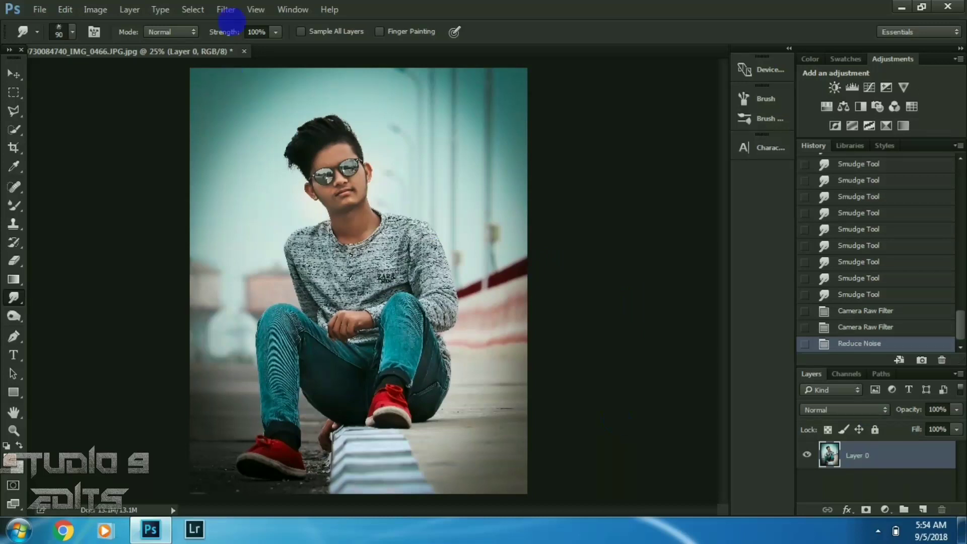
left_click(228, 11)
mouse_move(310, 307)
left_click(476, 320)
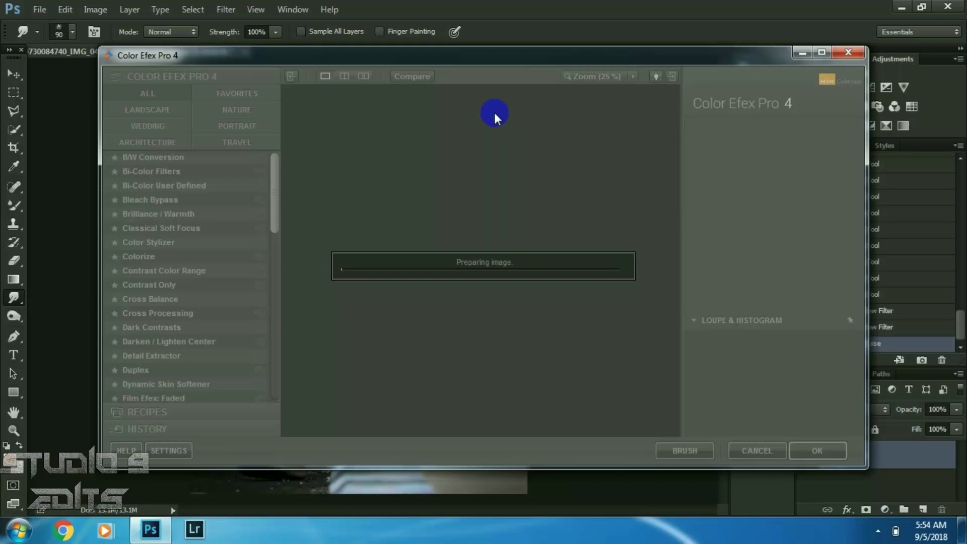
left_click(822, 53)
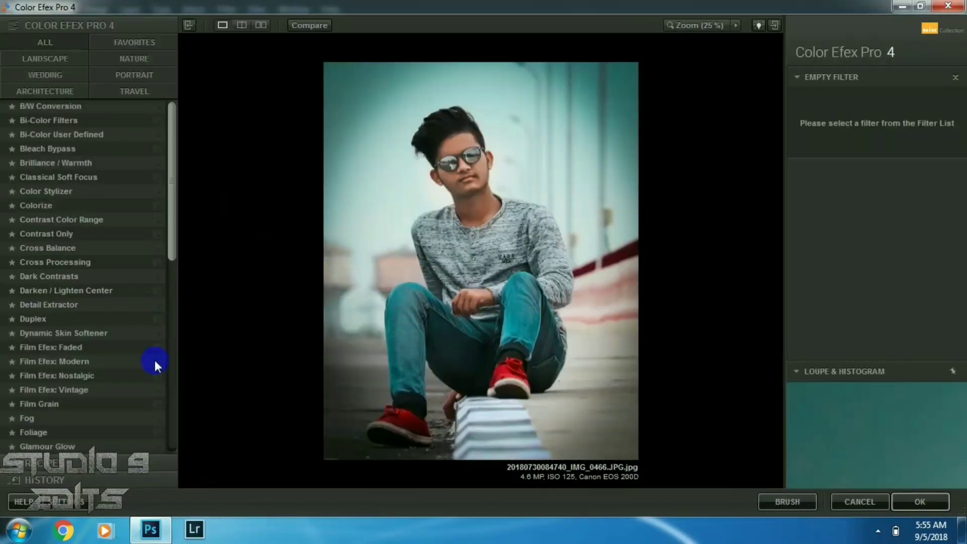
left_click(48, 276)
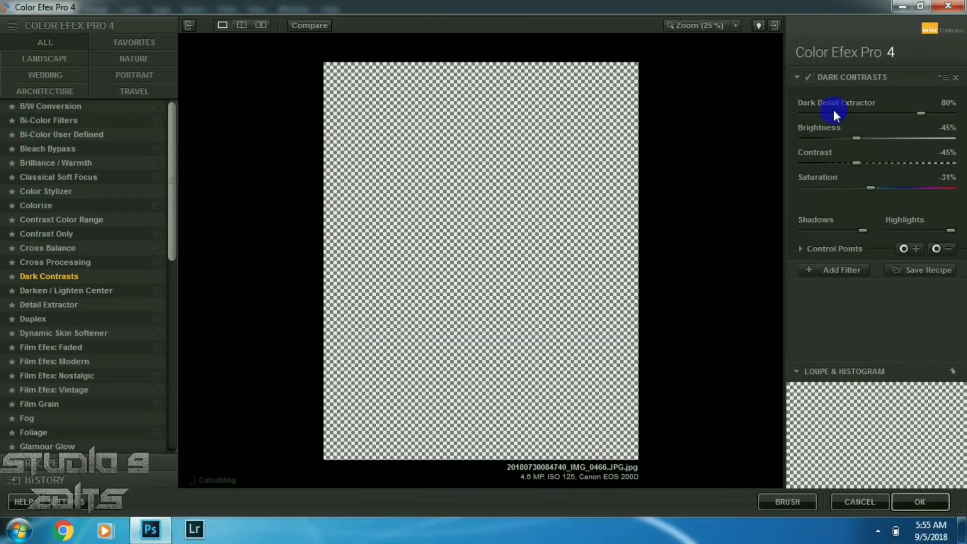
left_click(817, 114)
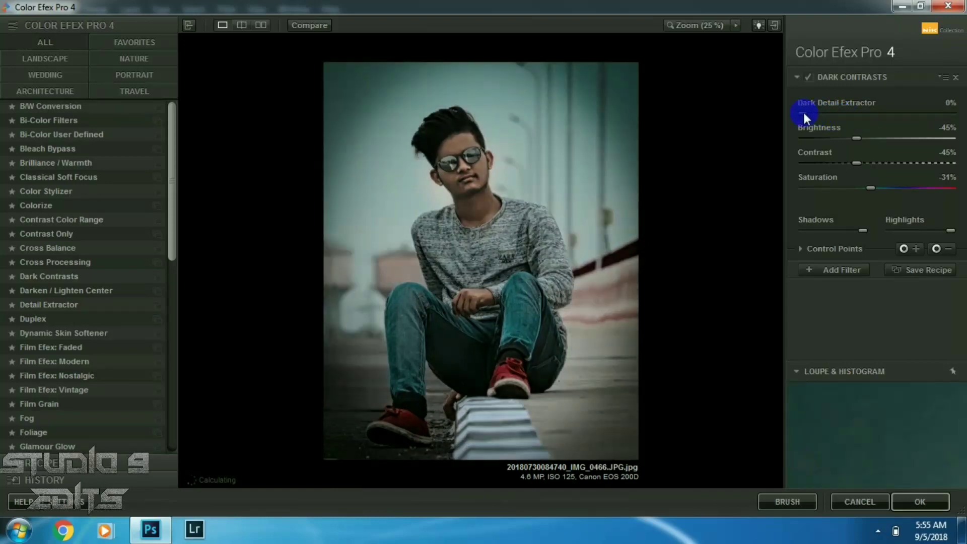
left_click_drag(871, 188, 932, 188)
Add control points on the shirt, sunglasses, cheek and hand, then apply the filter
left_click(937, 249)
left_click(471, 204)
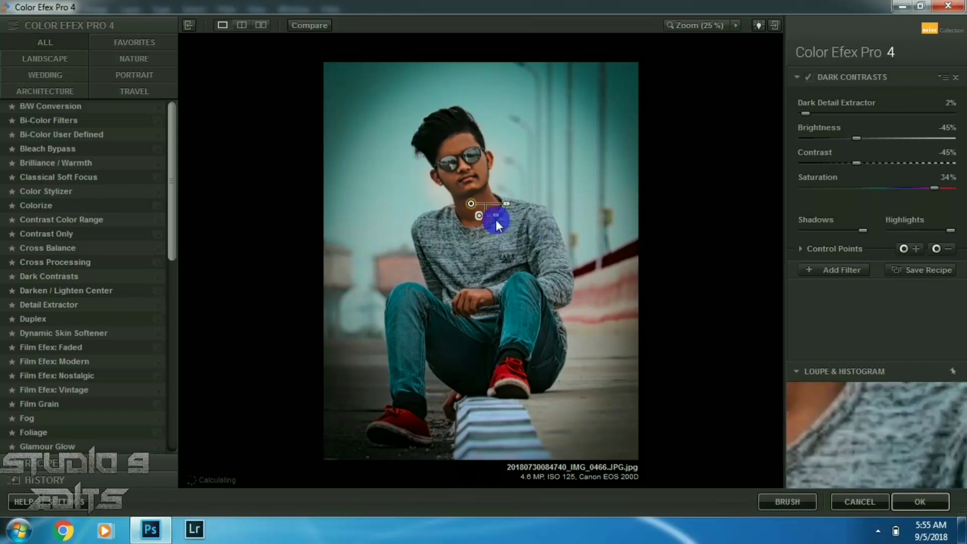
left_click(826, 208)
left_click(936, 249)
left_click(458, 149)
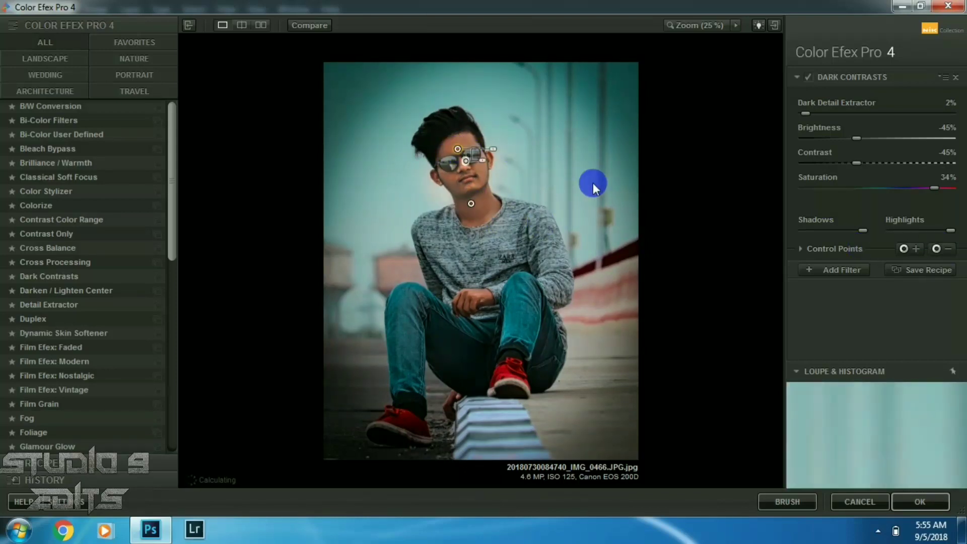
left_click(936, 248)
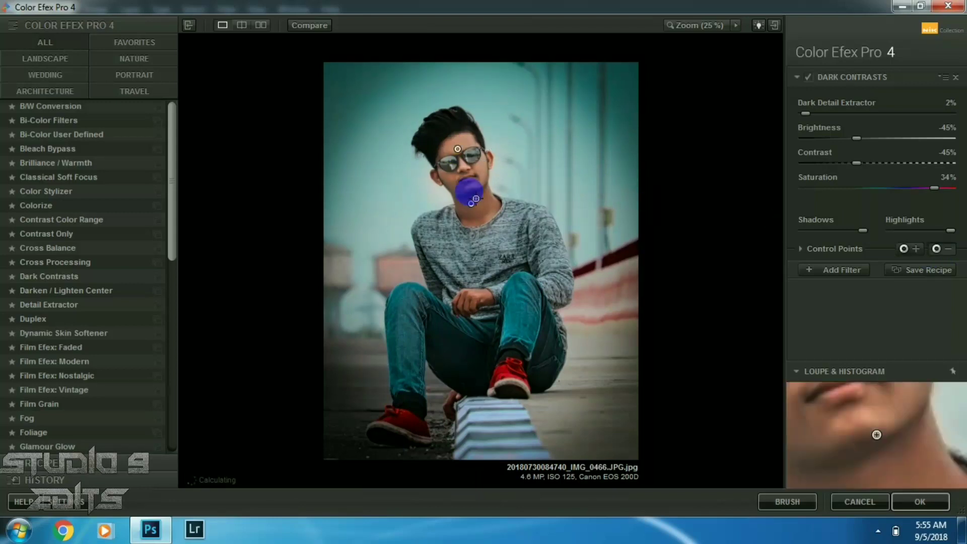
left_click(489, 162)
left_click(919, 250)
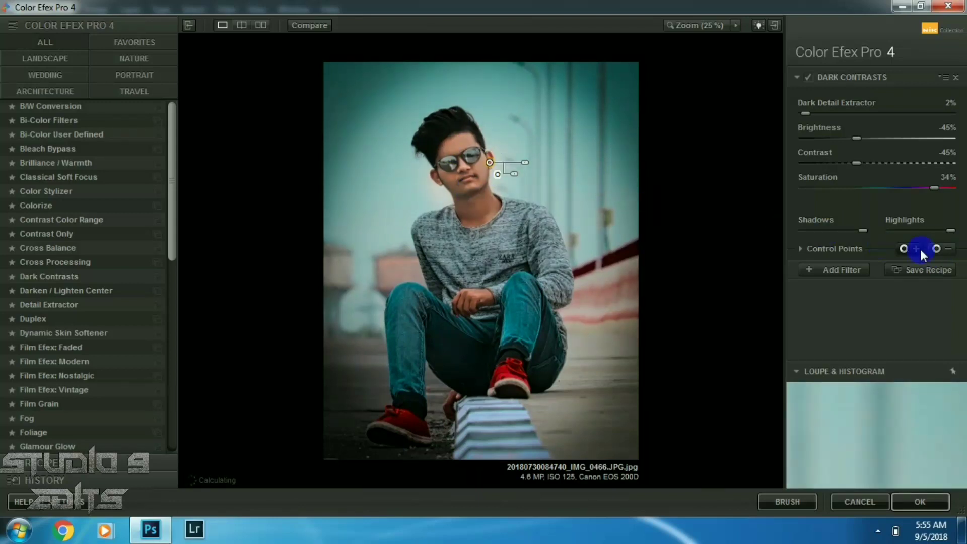
left_click(444, 180)
left_click(937, 248)
left_click(468, 305)
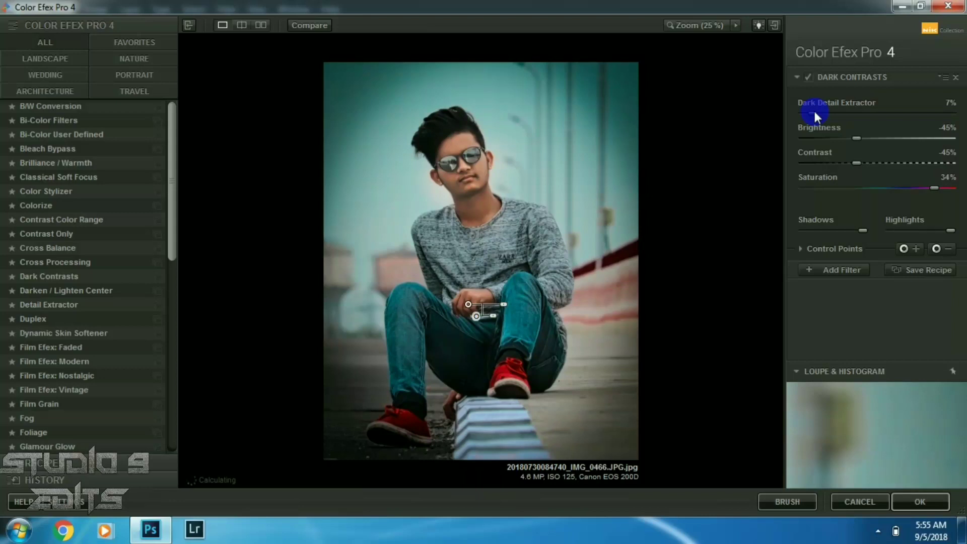
left_click(930, 501)
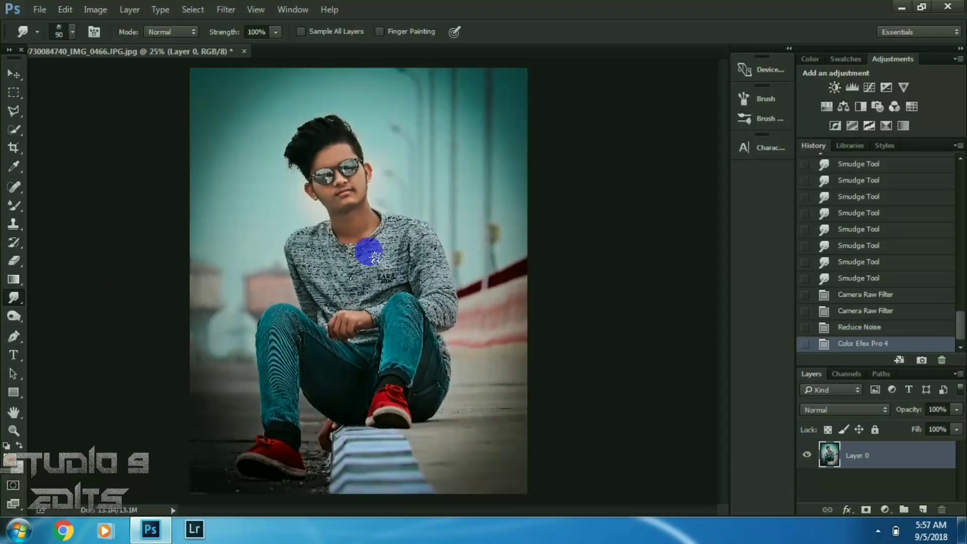
Open maxresdefault.jpg and copy the HUD image into the portrait as a new layer
left_click(40, 9)
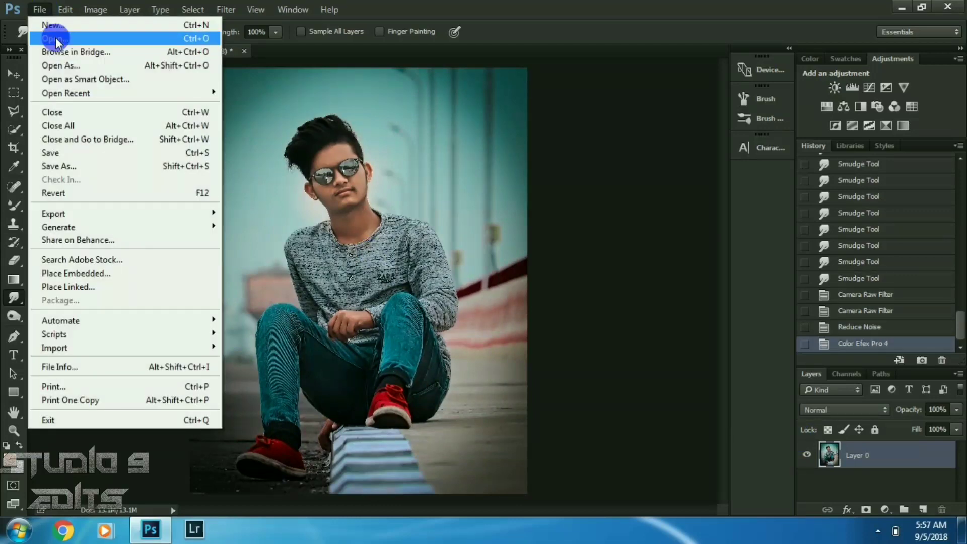
left_click(55, 37)
left_click_drag(355, 52, 506, 11)
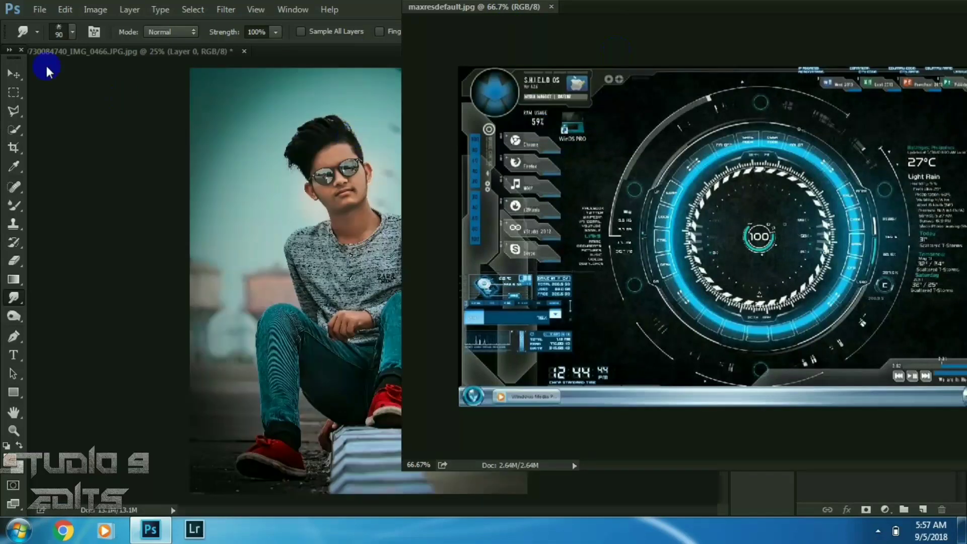
left_click(19, 76)
left_click_drag(486, 181, 379, 191)
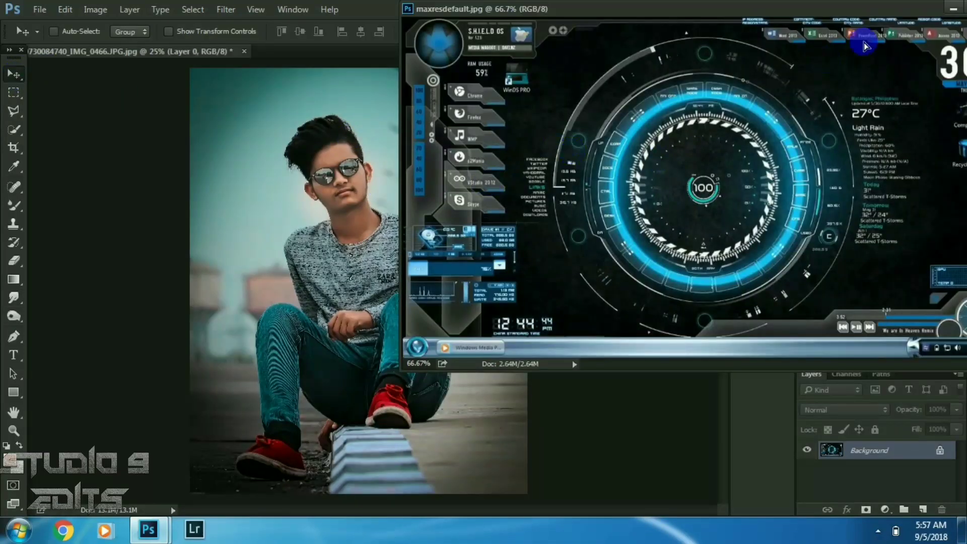
left_click(953, 11)
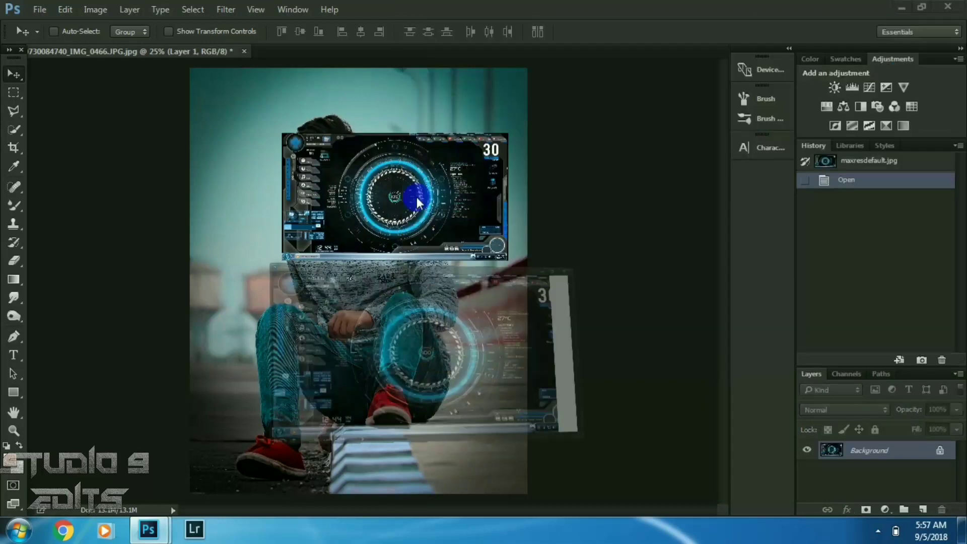
left_click_drag(416, 197, 412, 207)
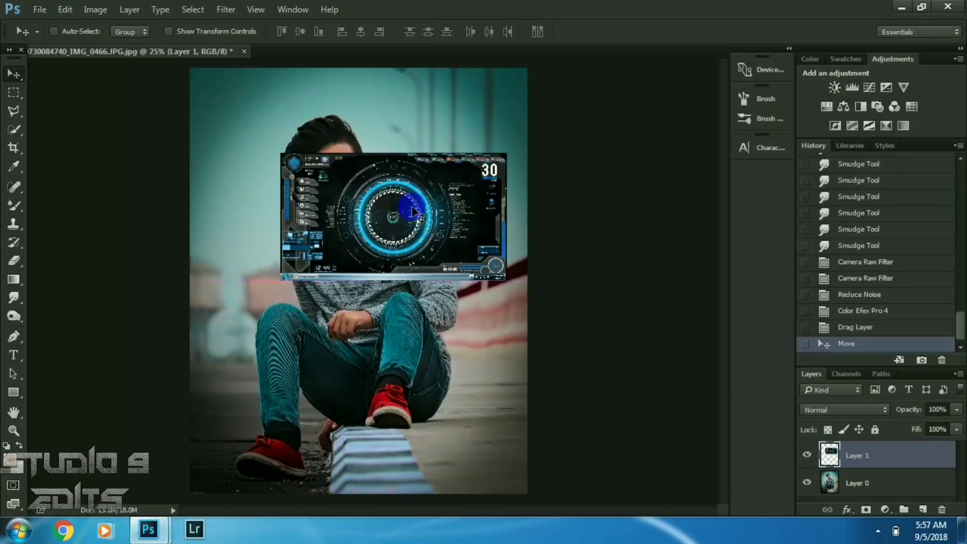
Scale the HUD layer up to about 192% and shift it left across the top
key("ctrl+t")
left_click_drag(514, 287, 609, 374)
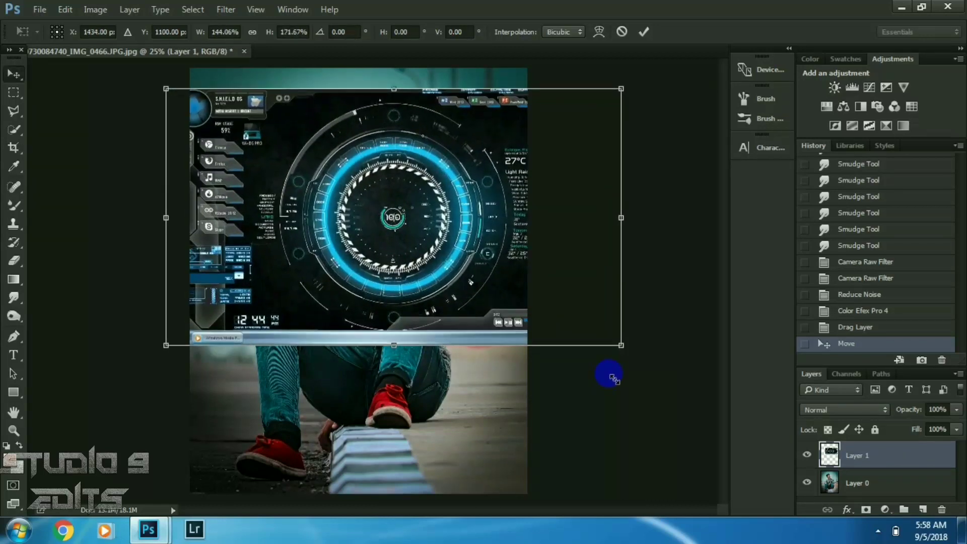
key("Return")
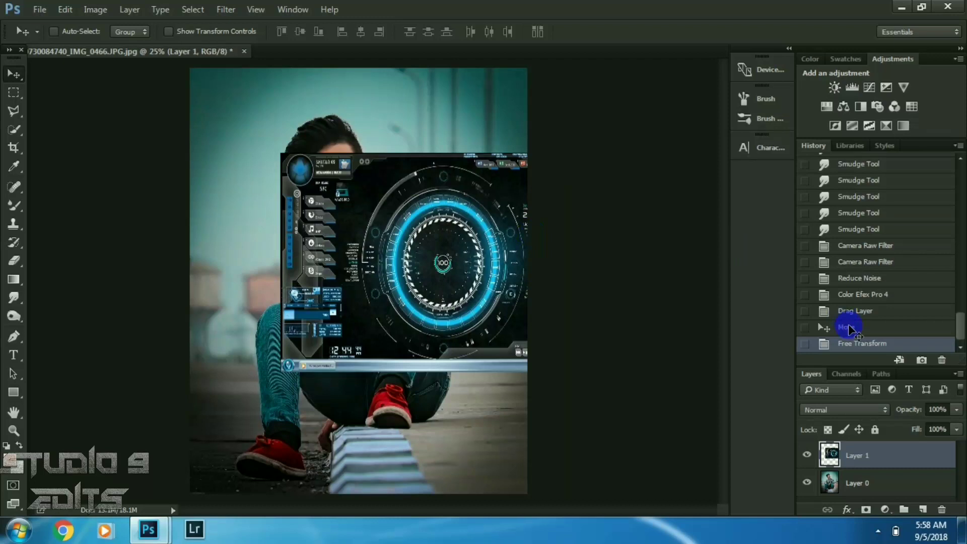
left_click(849, 328)
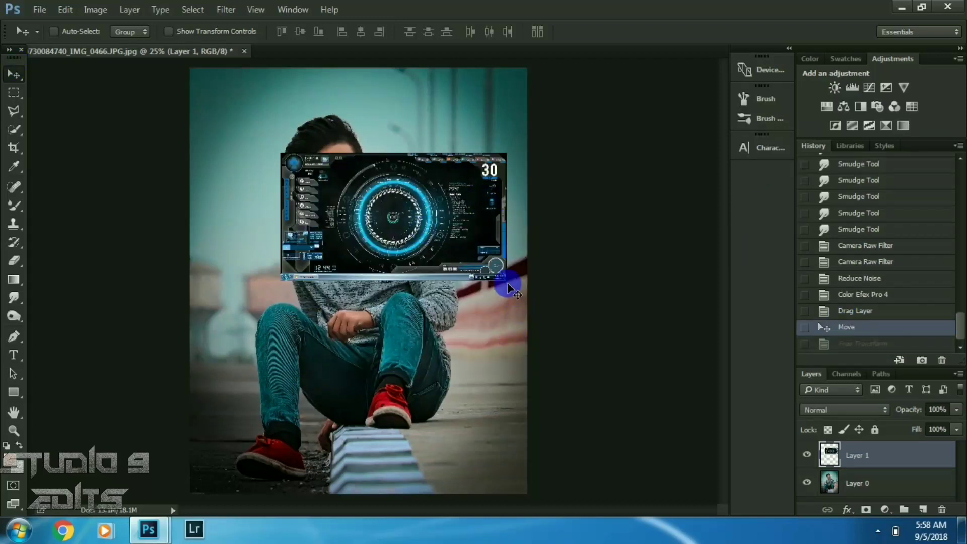
key("ctrl+t")
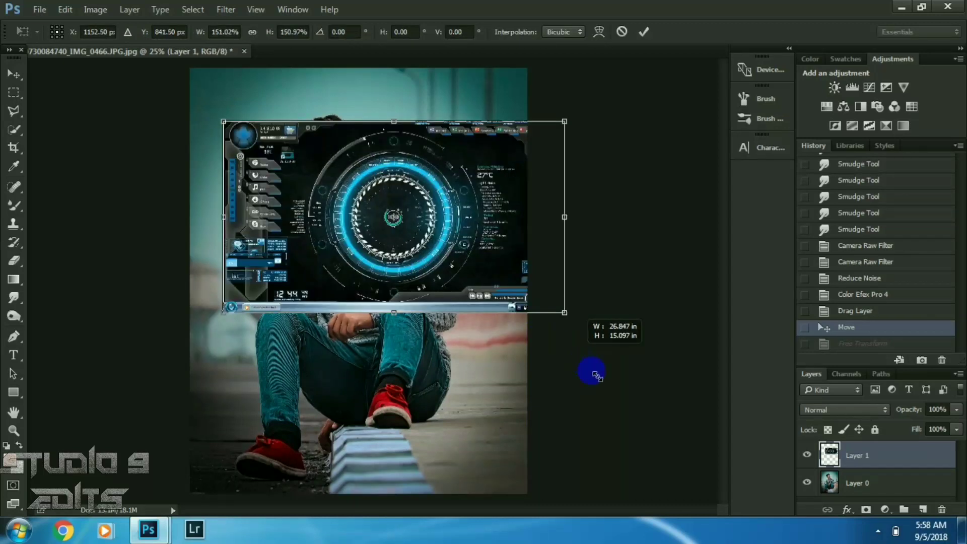
left_click_drag(565, 344, 592, 376)
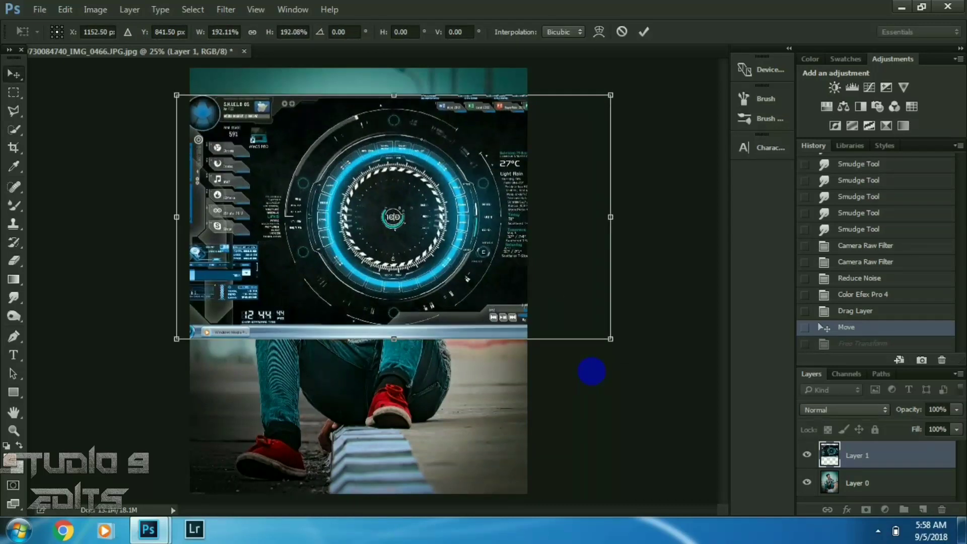
key("Return")
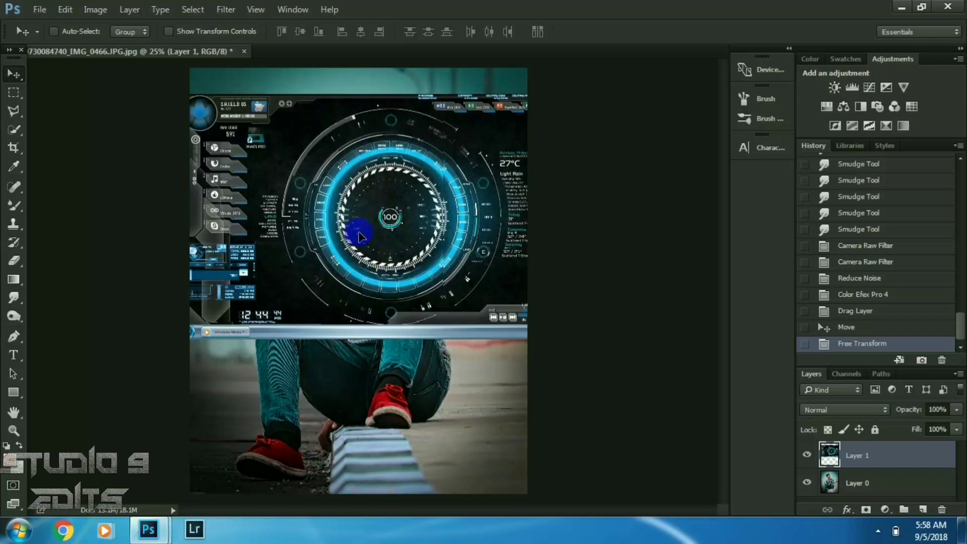
left_click_drag(390, 237, 355, 235)
Set the HUD layer to Screen blend and centre its rings on the face
left_click(837, 410)
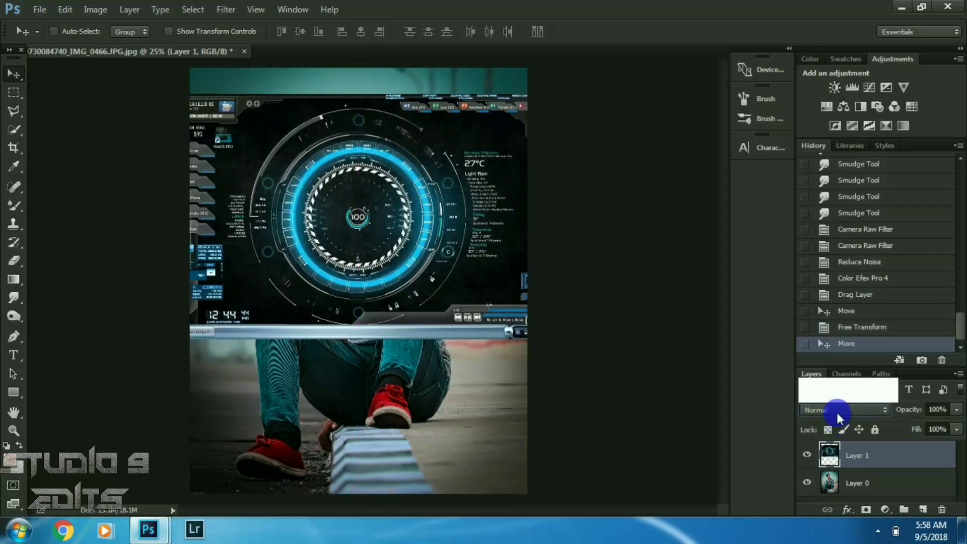
left_click(837, 220)
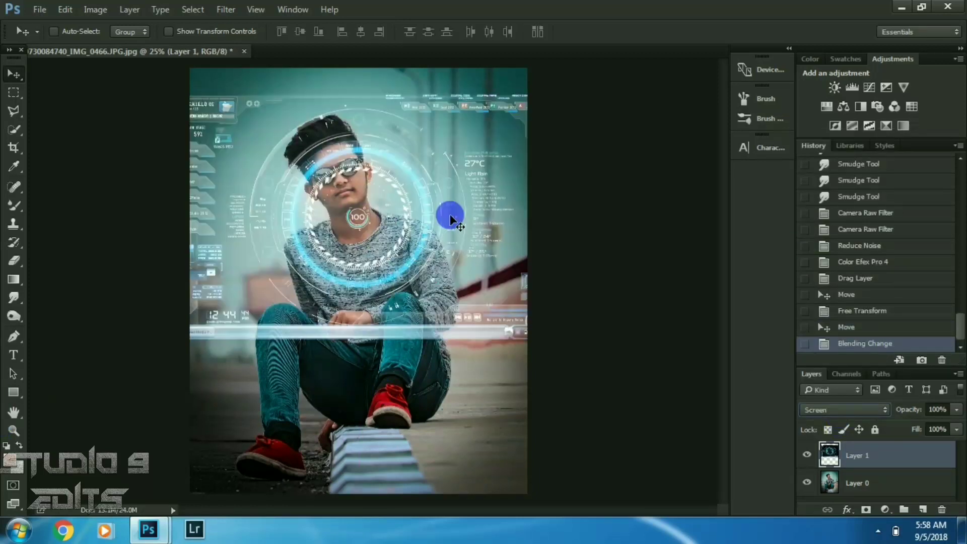
mouse_move(376, 173)
left_mouse_down()
mouse_move(412, 179)
mouse_move(383, 198)
left_mouse_up()
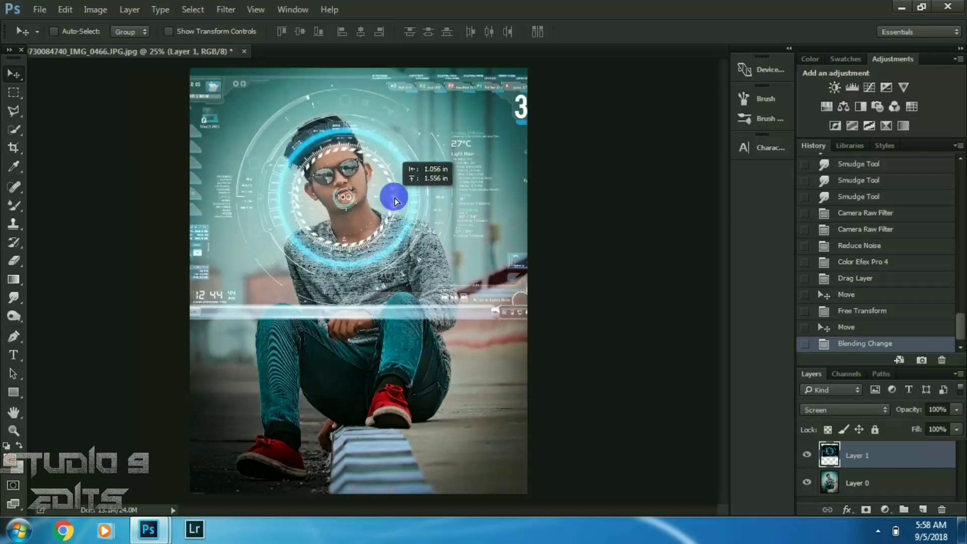
left_click_drag(382, 194, 408, 194)
key("ctrl")
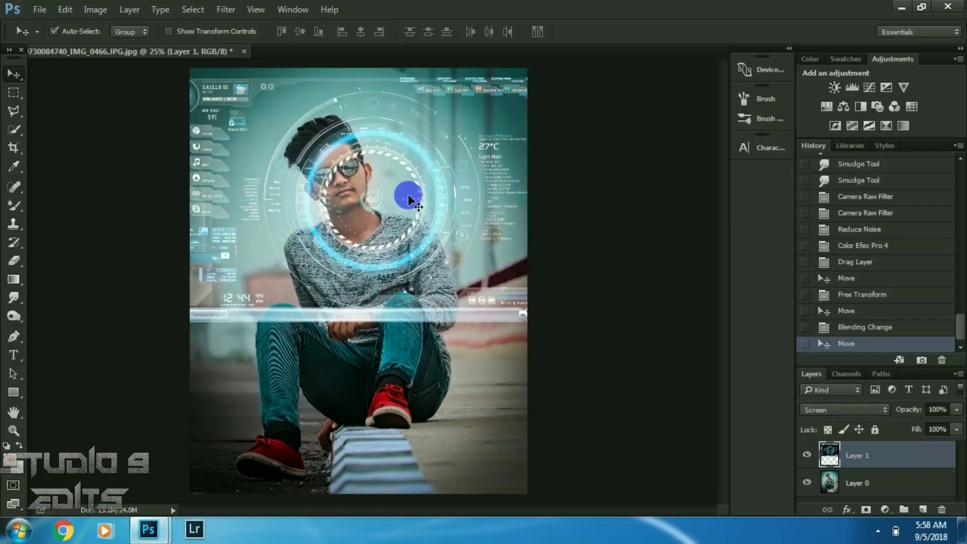
Shrink the HUD overlay and fine-tune its position so the rings frame the face
key("ctrl+t")
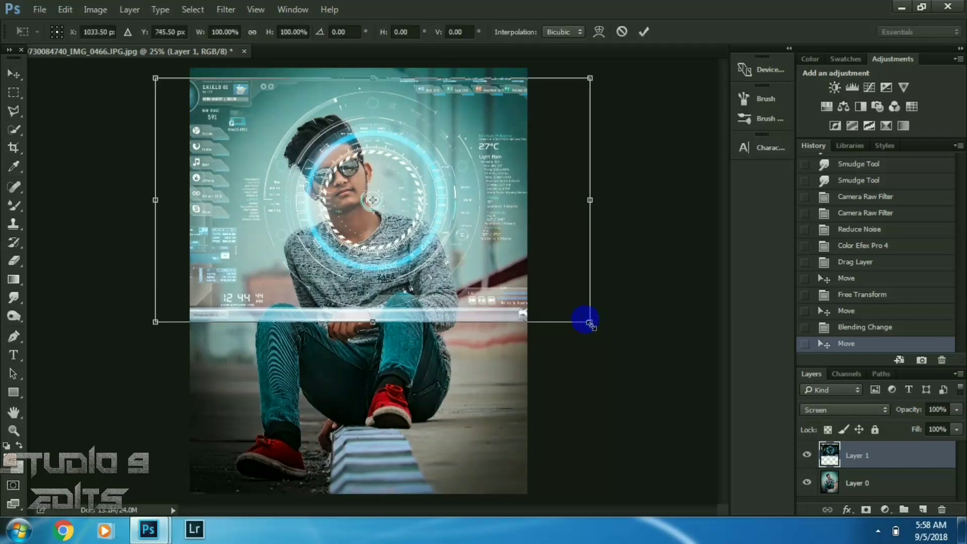
left_click_drag(560, 302, 545, 289)
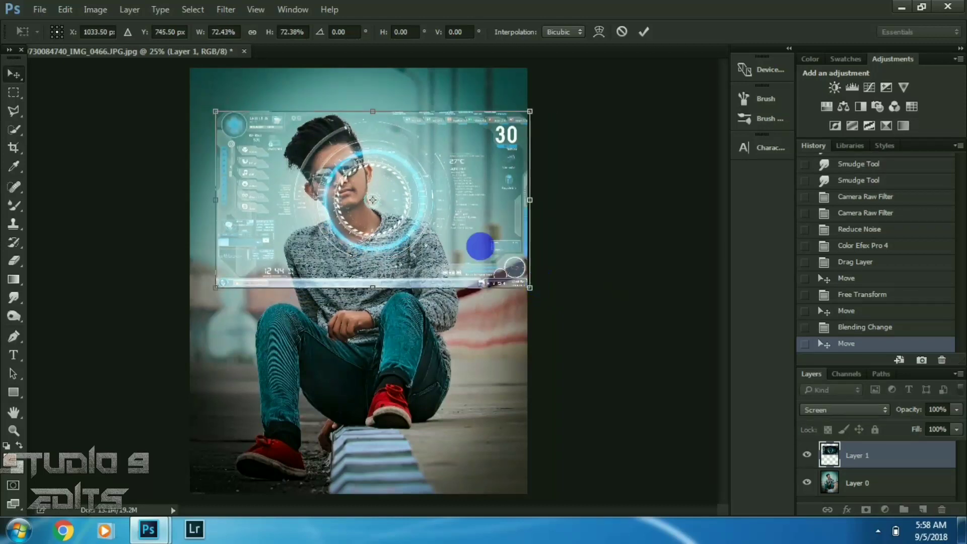
double_click(480, 246)
left_click_drag(383, 204, 418, 194)
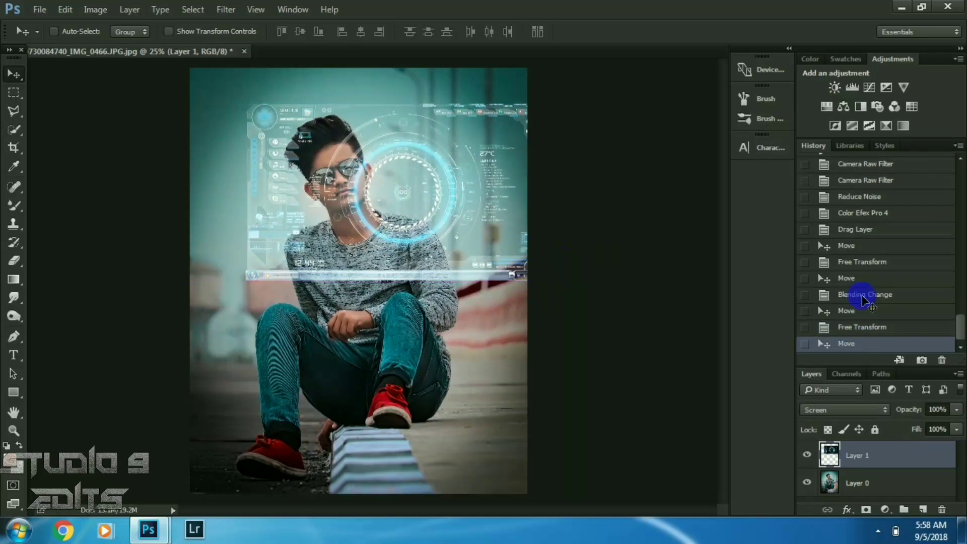
mouse_move(403, 198)
left_mouse_down()
mouse_move(389, 214)
mouse_move(391, 203)
left_mouse_up()
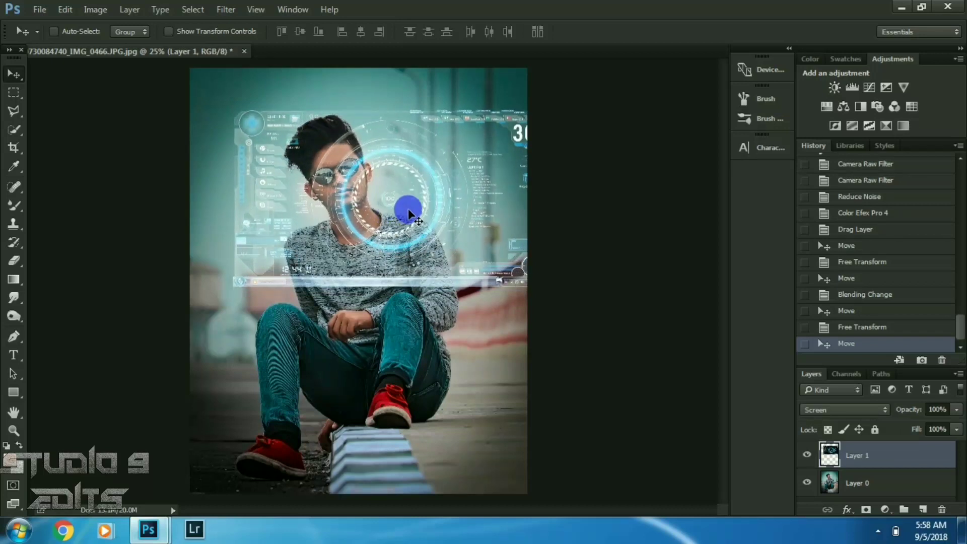
left_click(864, 410)
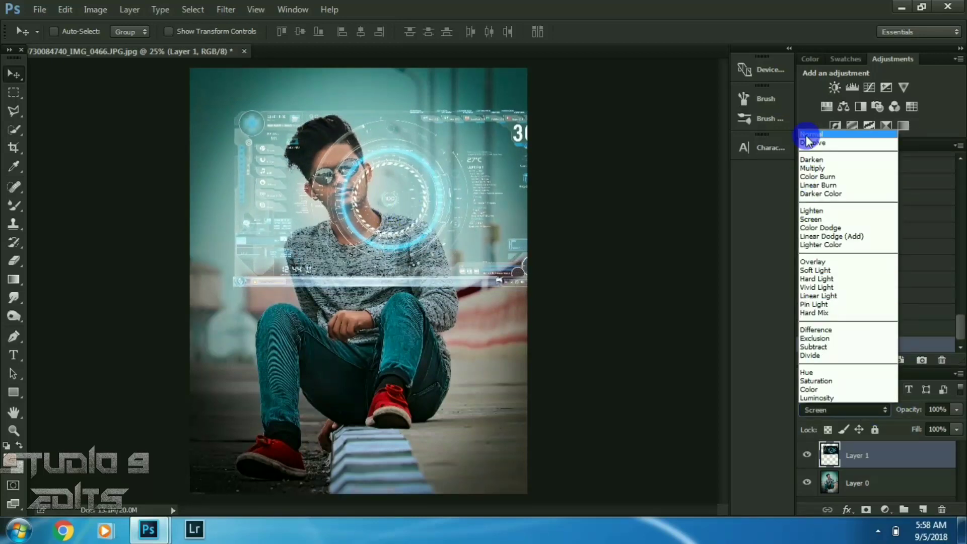
Return the HUD layer to Normal blending and draw an elliptical selection around the dial
left_click(806, 135)
right_click(13, 93)
left_click(129, 99)
mouse_move(381, 176)
left_mouse_down()
mouse_move(434, 220)
mouse_move(469, 285)
left_mouse_up()
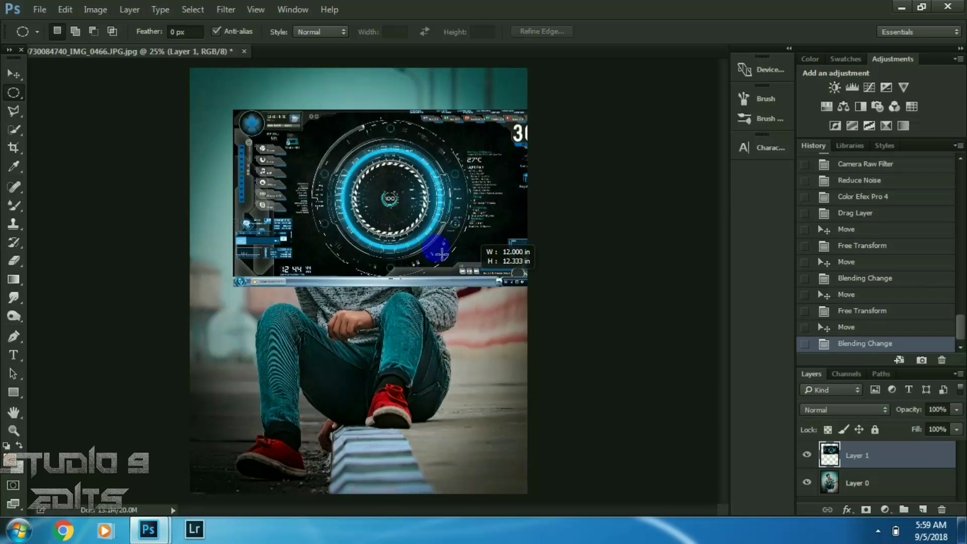
left_click_drag(441, 255, 441, 254)
left_click_drag(409, 224, 406, 225)
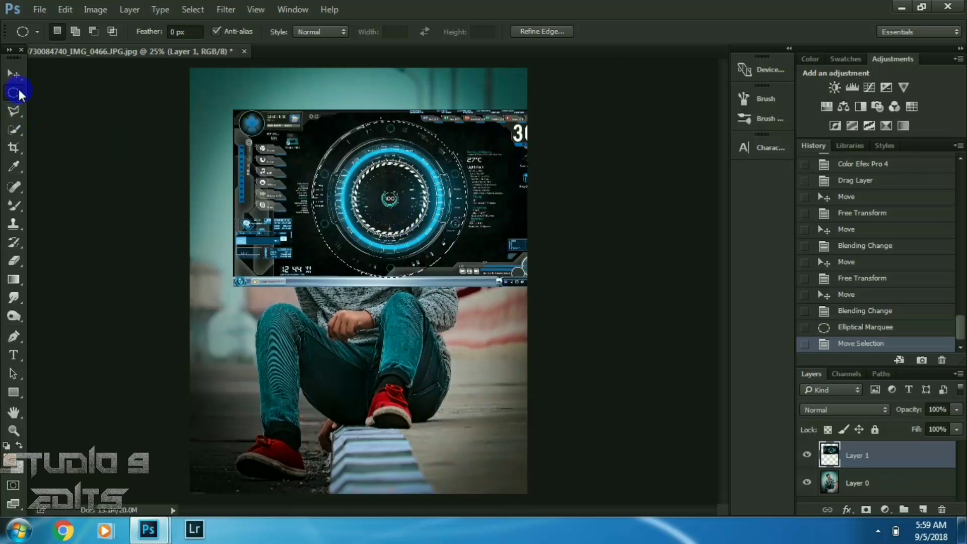
Delete everything outside the circular dial, deselect, and nudge the HUD circle up
left_click(20, 111)
right_click(310, 123)
left_click(334, 147)
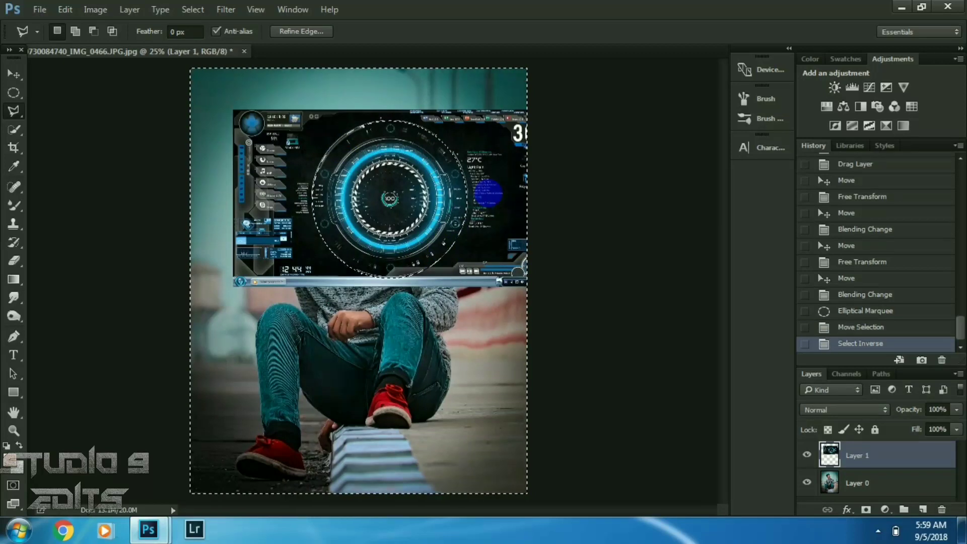
key("Delete")
right_click(482, 227)
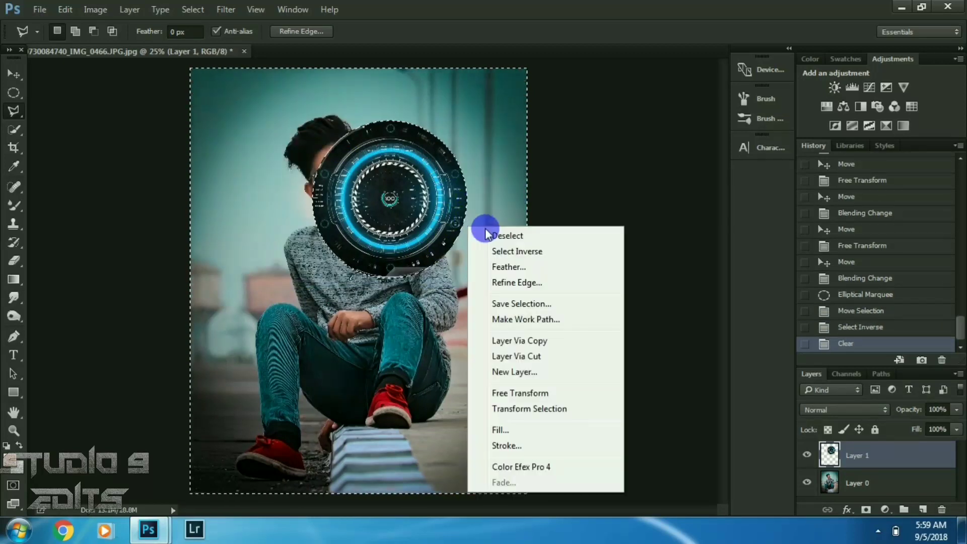
left_click(499, 235)
left_click(18, 74)
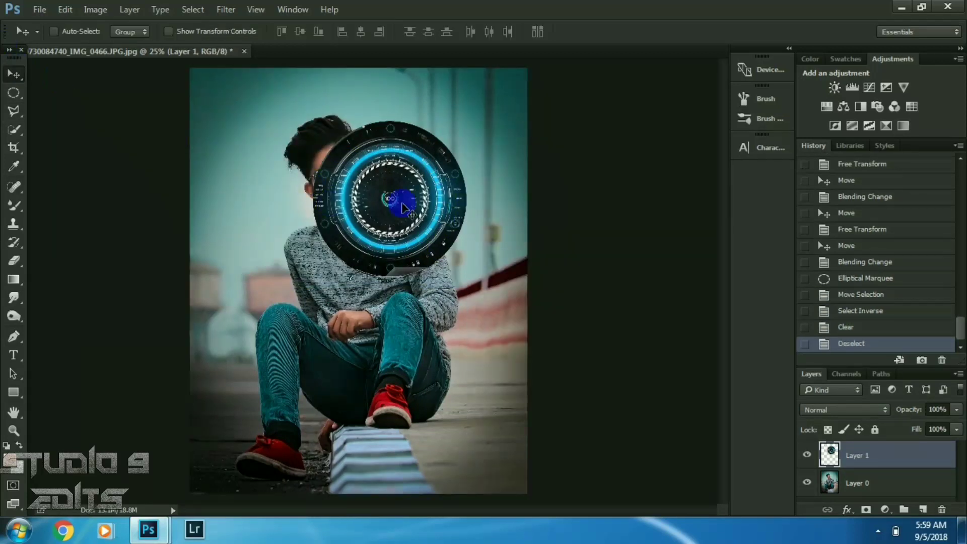
left_click_drag(403, 208, 406, 194)
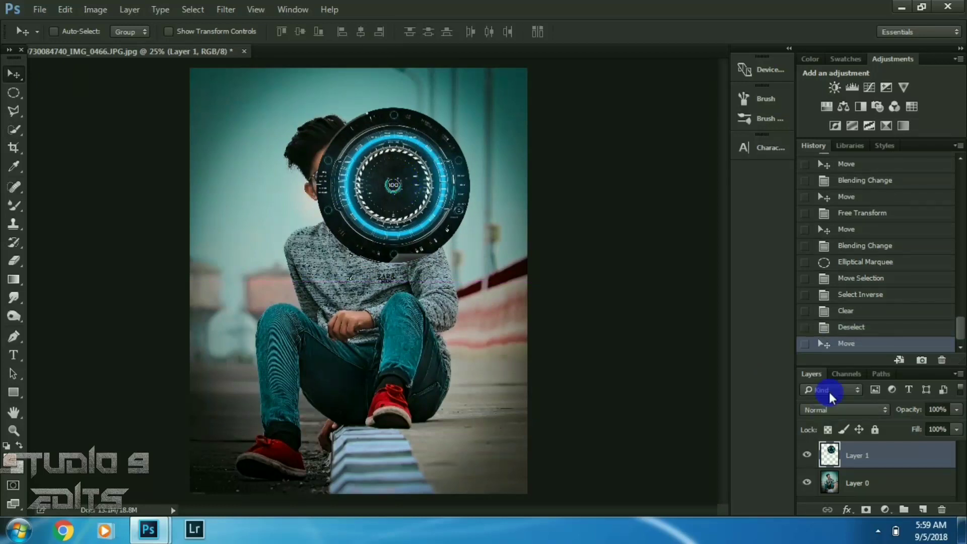
Set the HUD circle to Screen blend and move it right beside the face, zoomed in
left_click(836, 409)
left_click(816, 221)
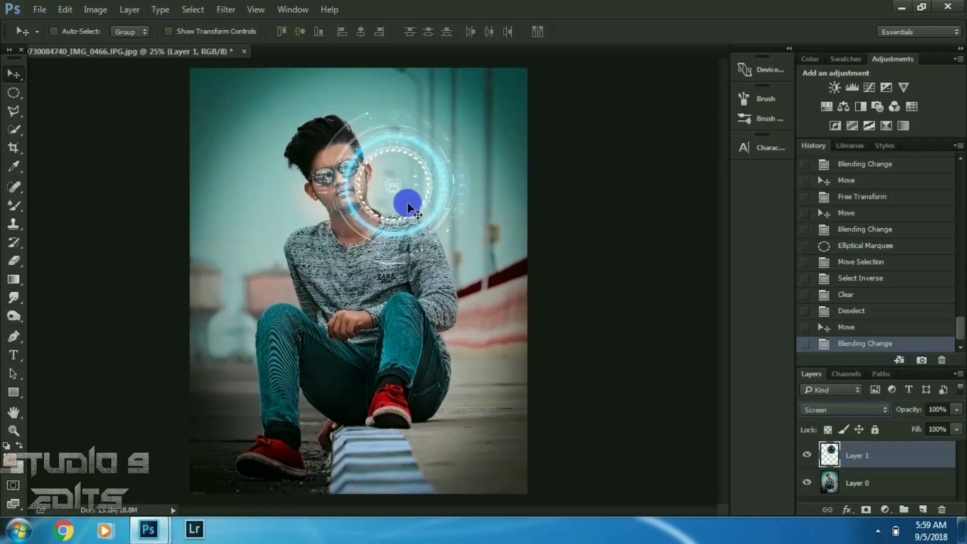
key("ctrl+plus")
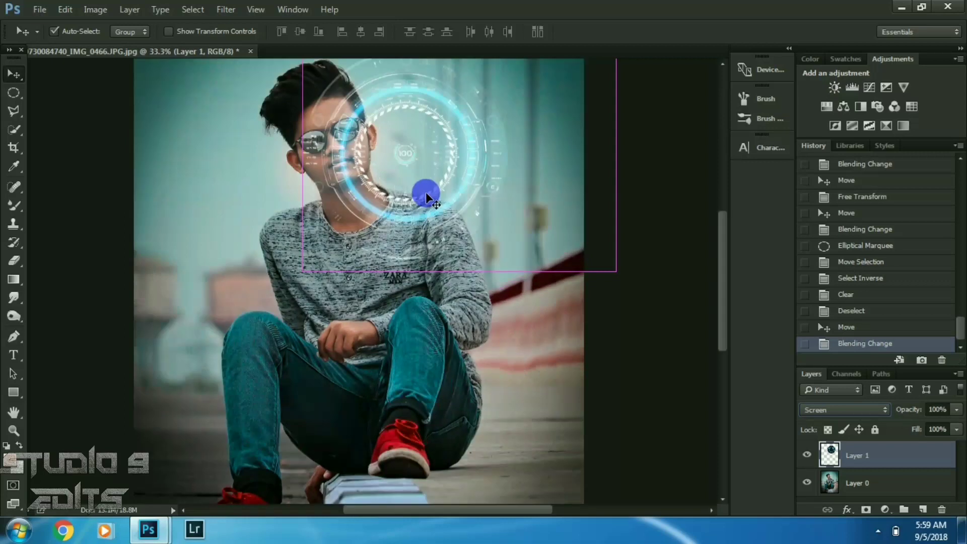
scroll(422, 272, "up", 2)
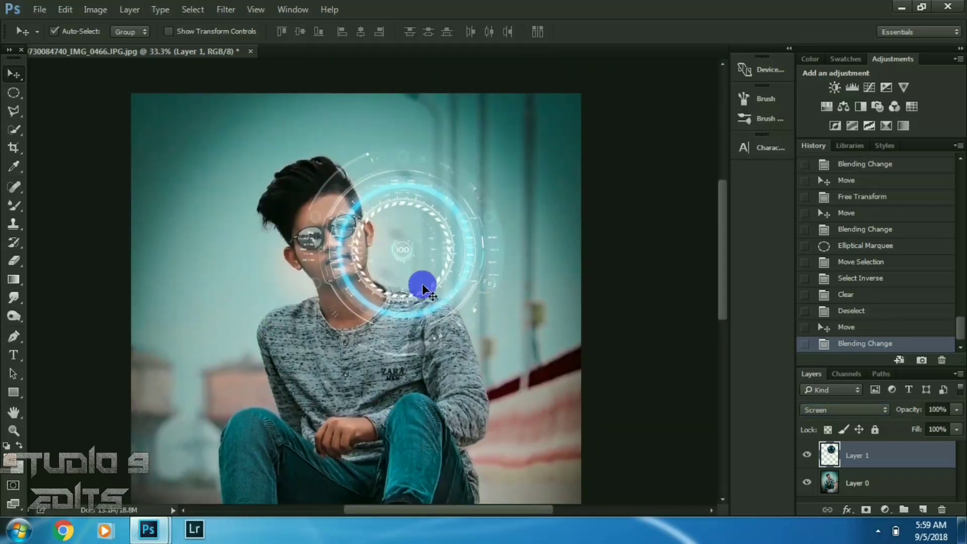
key("ctrl+plus")
mouse_move(426, 242)
left_mouse_down()
mouse_move(439, 240)
mouse_move(412, 281)
left_mouse_up()
key("ctrl+plus")
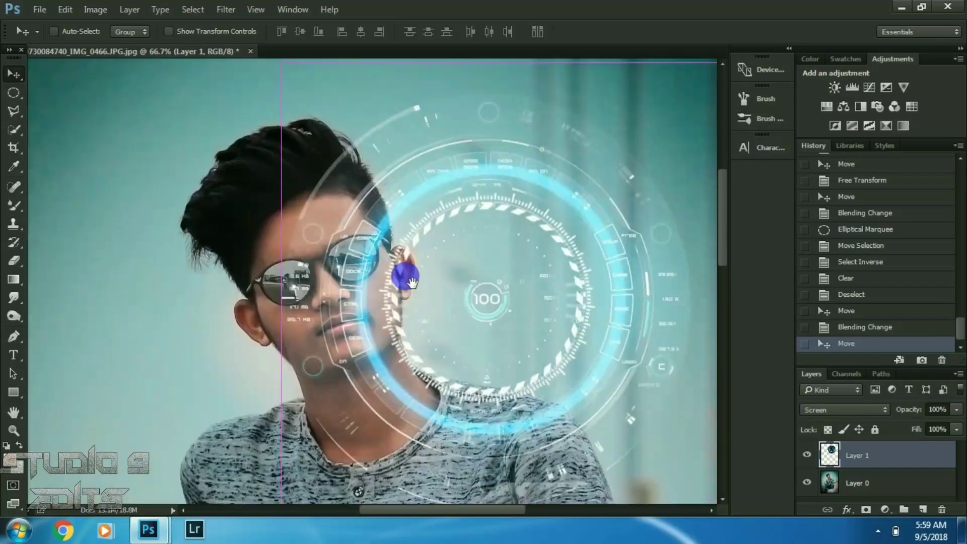
left_click(23, 260)
key("bracketleft")
key("bracketleft")
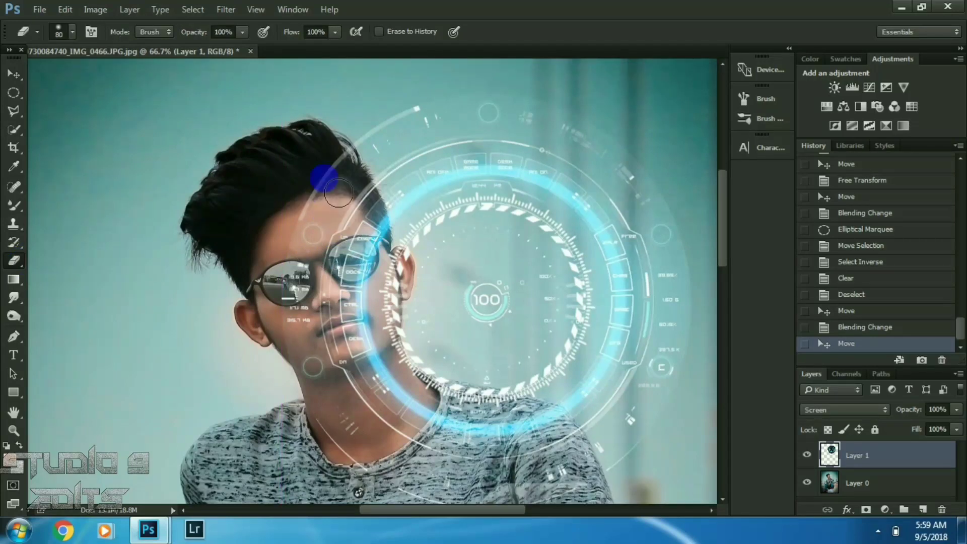
Erase the HUD rings from the face, sunglasses, shirt and shoulder, then fit the photo on screen
mouse_move(364, 200)
left_mouse_down()
mouse_move(383, 301)
mouse_move(339, 376)
mouse_move(249, 208)
left_mouse_up()
key("bracketright")
key("bracketright")
key("bracketright")
left_click_drag(414, 270, 446, 328)
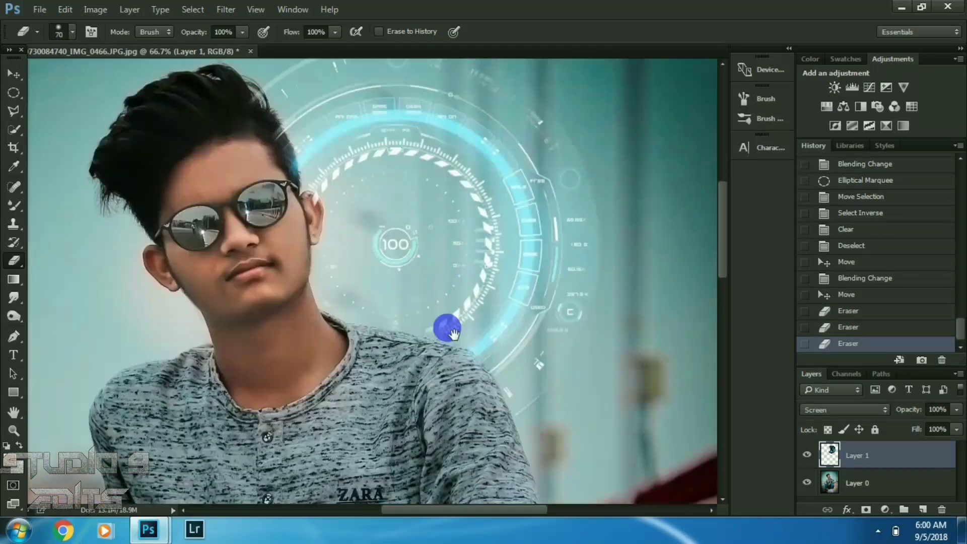
key("bracketleft")
key("bracketleft")
key("bracketleft")
left_click(388, 397)
left_click(443, 384)
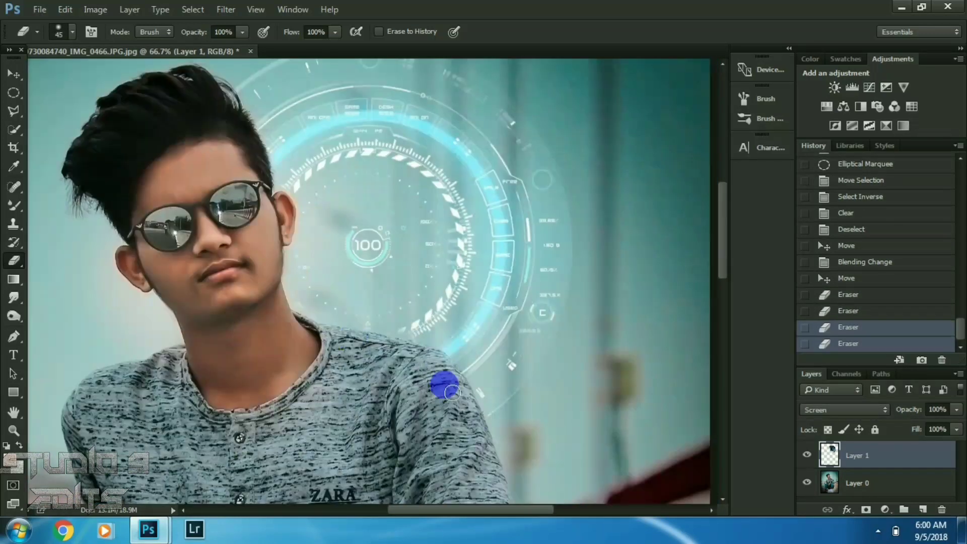
key("ctrl+0")
Boost Blues saturation to +100 in the Camera Raw Filter's HSL panel
left_click(226, 9)
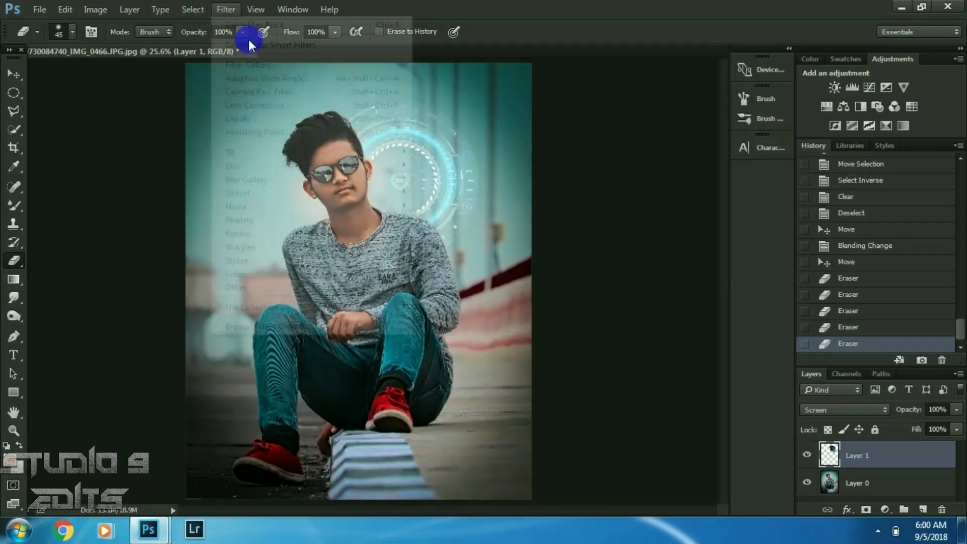
left_click(262, 92)
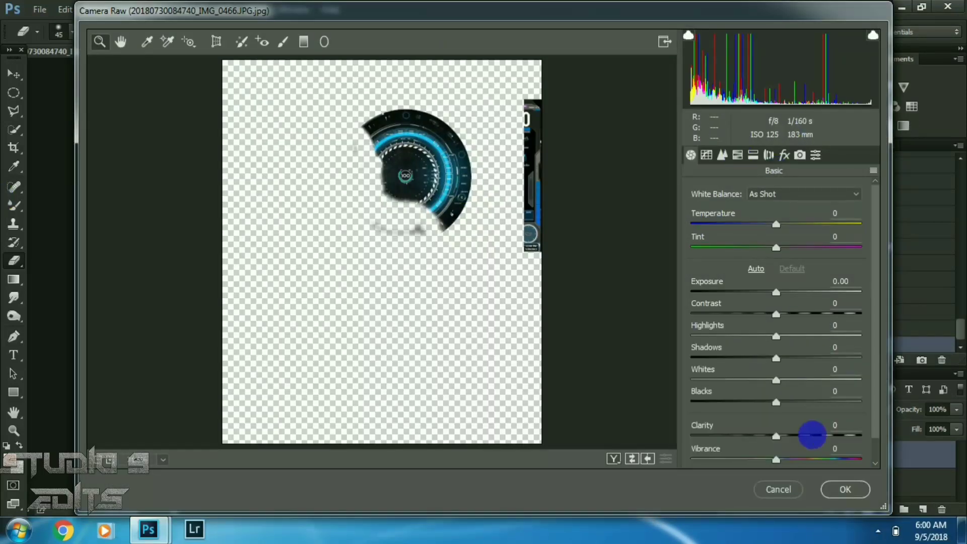
left_click(738, 155)
left_click(731, 211)
left_click_drag(836, 372, 882, 382)
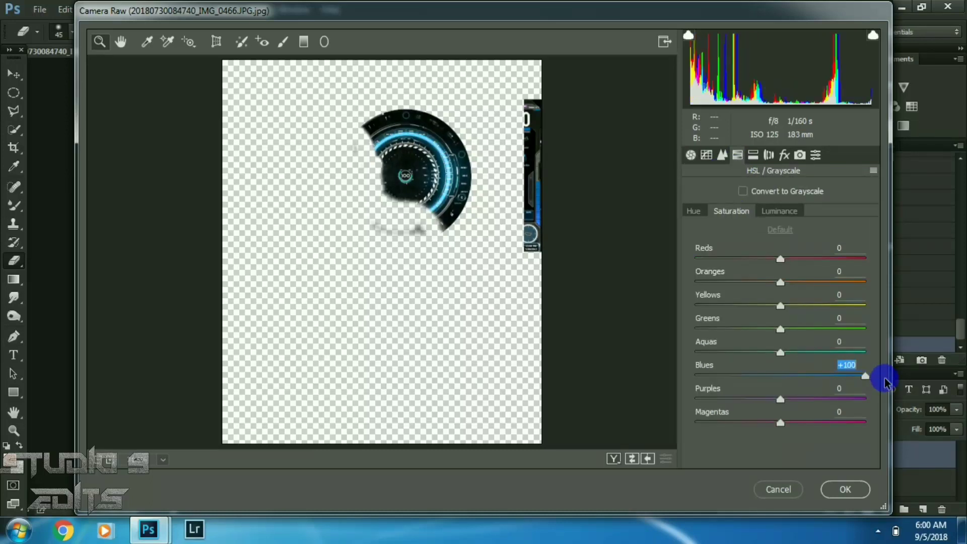
left_click(693, 210)
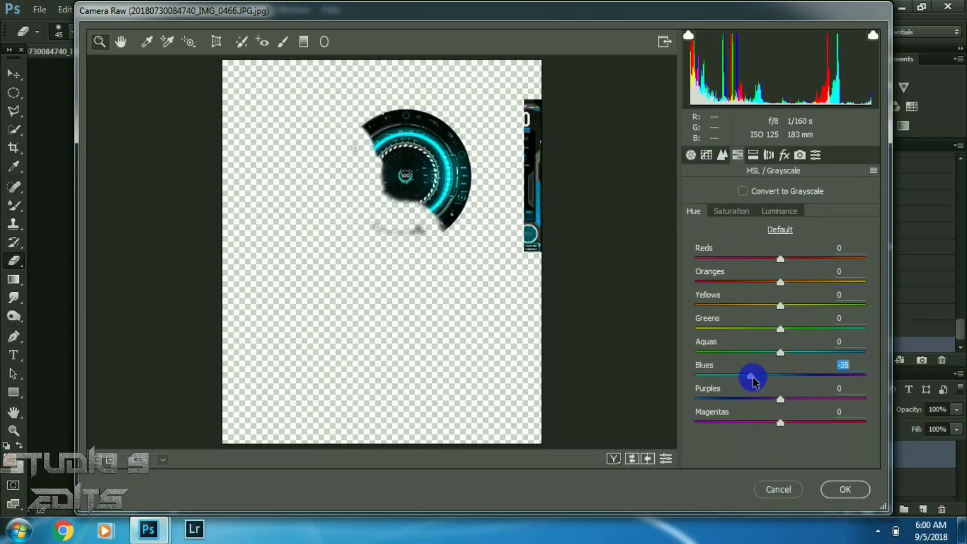
Add lens and post-crop vignetting darkening the edges, then apply the Camera Raw Filter
left_click(769, 155)
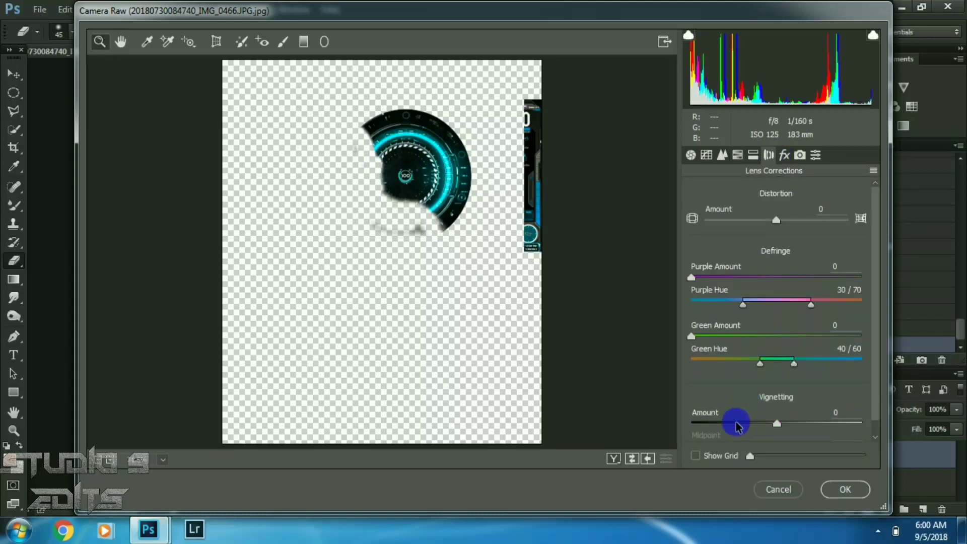
left_click_drag(777, 423, 712, 423)
left_click(789, 155)
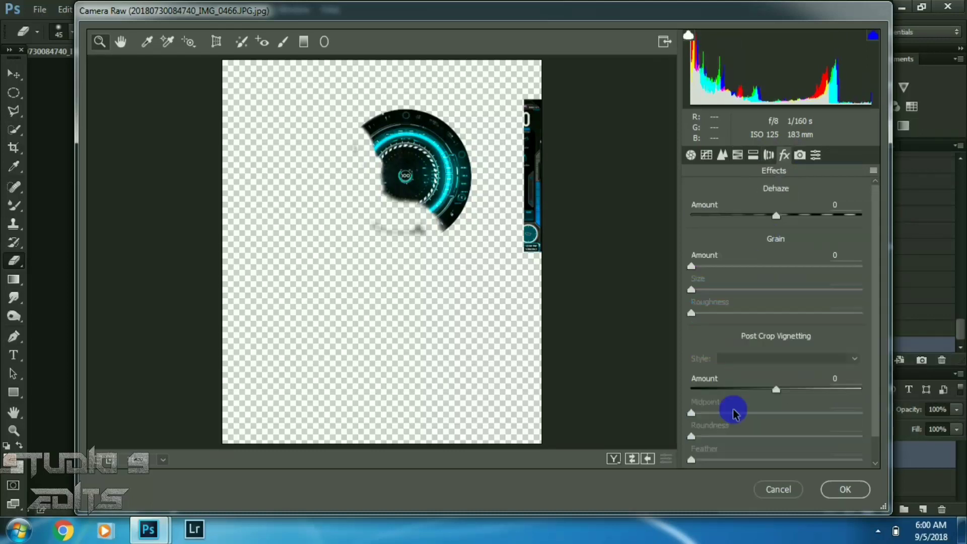
left_click_drag(729, 395, 722, 396)
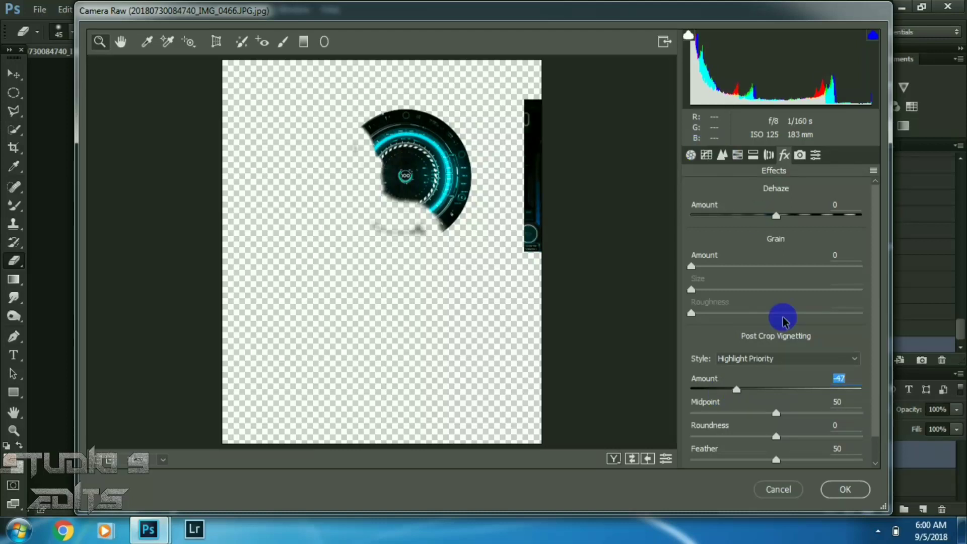
left_click(845, 489)
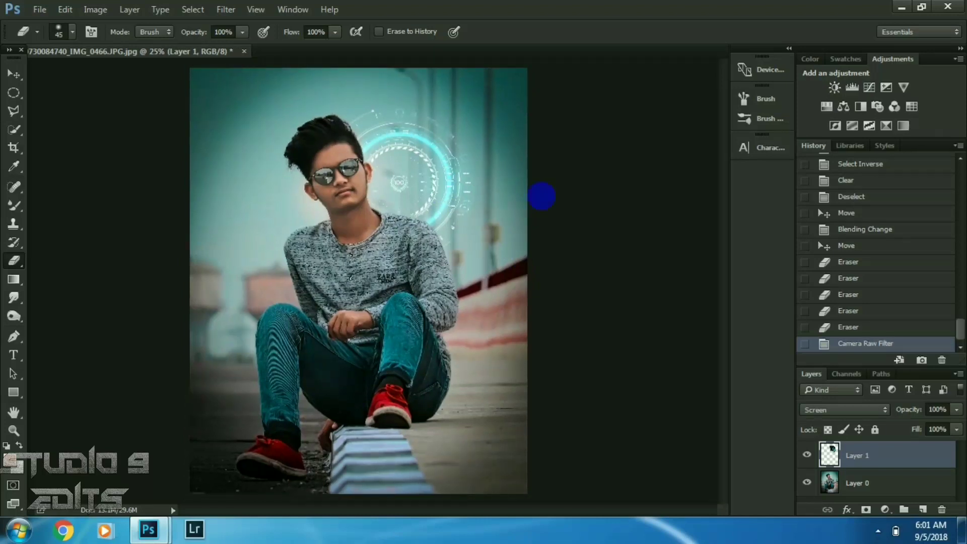
Copy the rainmeter HUD PNG into the portrait as Layer 2, blending in Screen mode
left_click(42, 10)
left_click(48, 35)
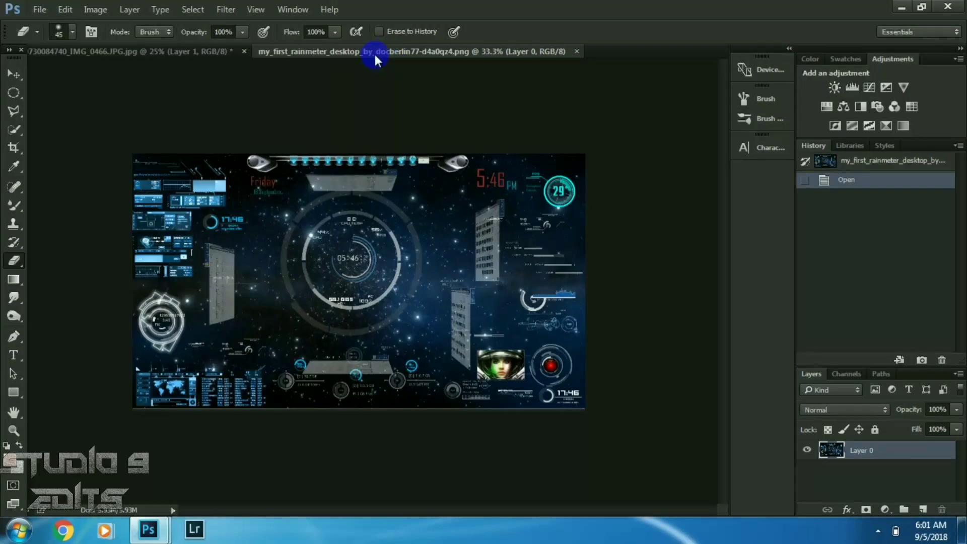
left_click_drag(375, 51, 428, 18)
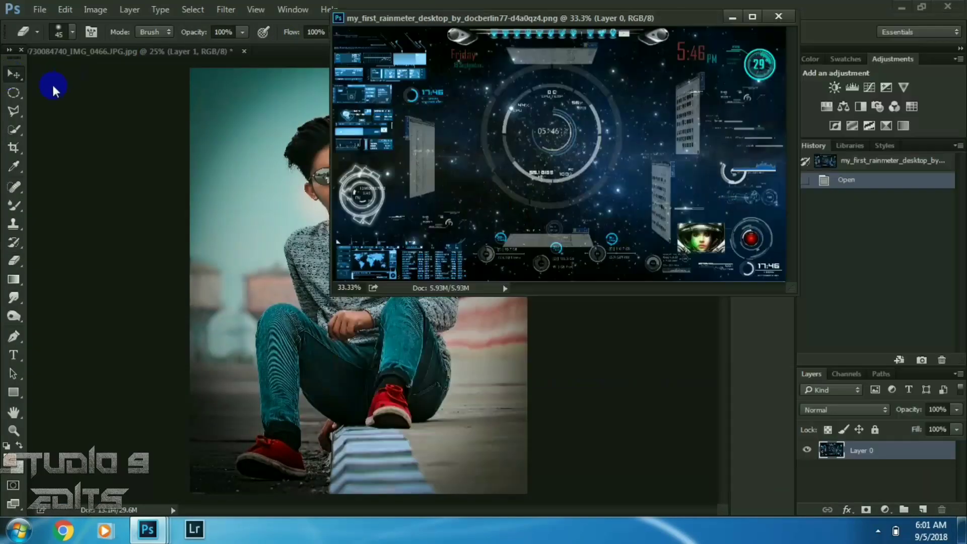
key("v")
left_click_drag(368, 132, 291, 156)
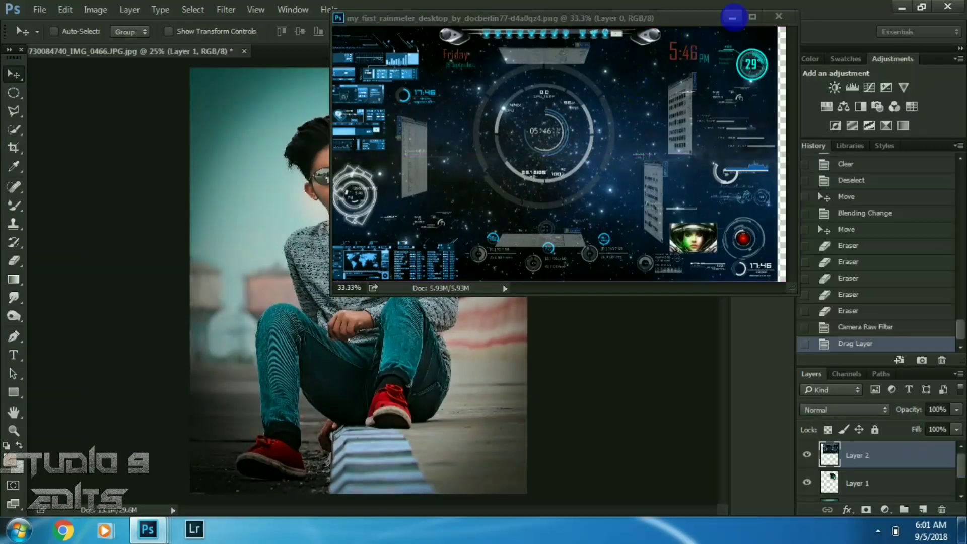
left_click(733, 18)
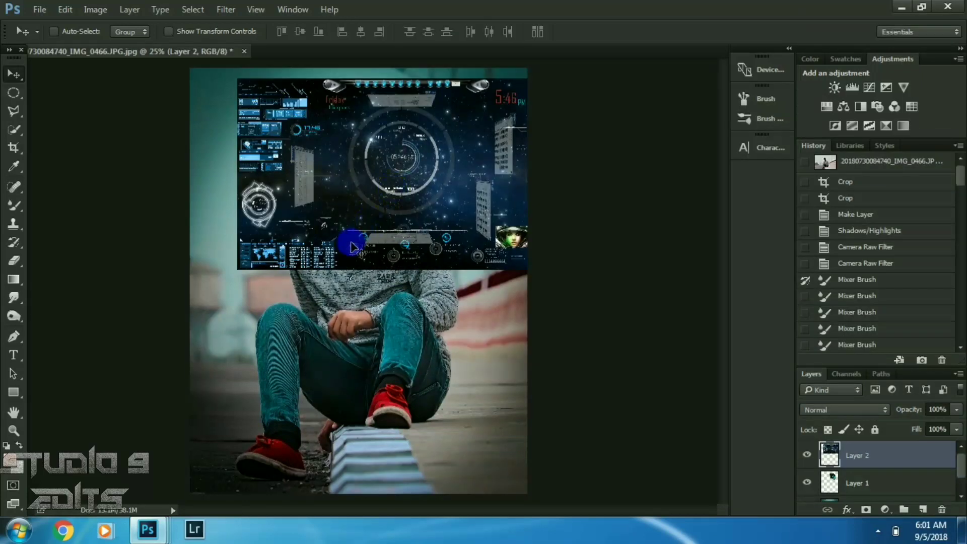
left_click_drag(351, 247, 306, 308)
left_click(844, 409)
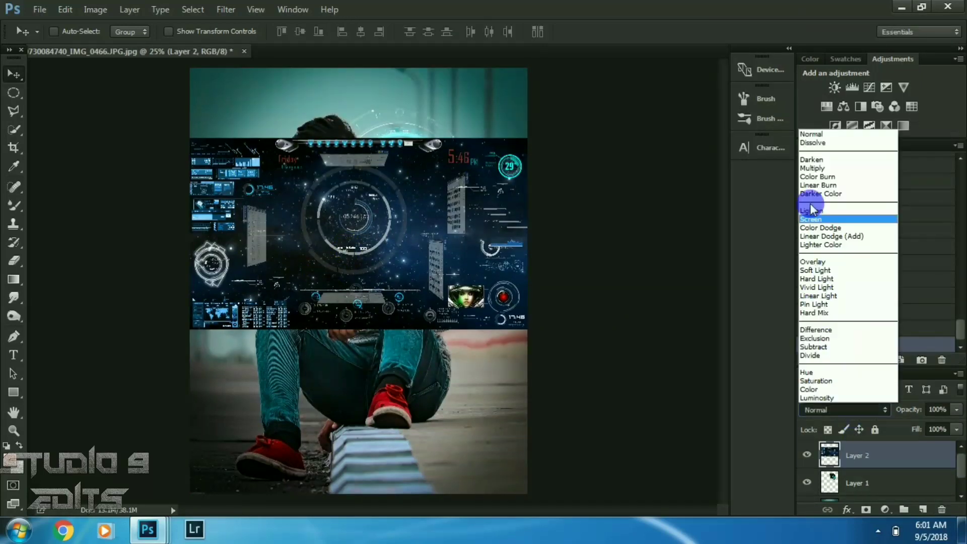
left_click(809, 219)
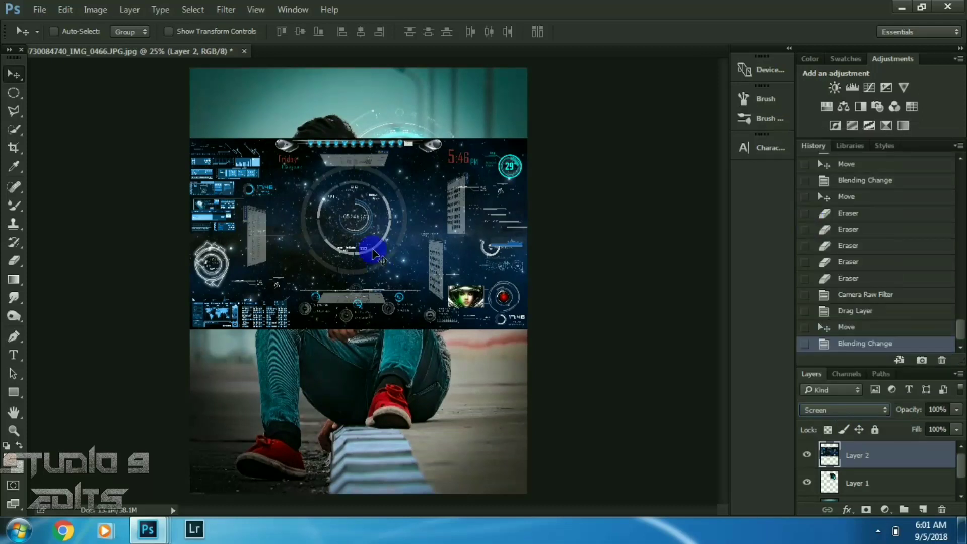
Move Layer 2's HUD graphics along the top of the photo and marquee-select the top-left area
mouse_move(371, 230)
left_mouse_down()
mouse_move(376, 201)
mouse_move(332, 283)
mouse_move(302, 301)
left_mouse_up()
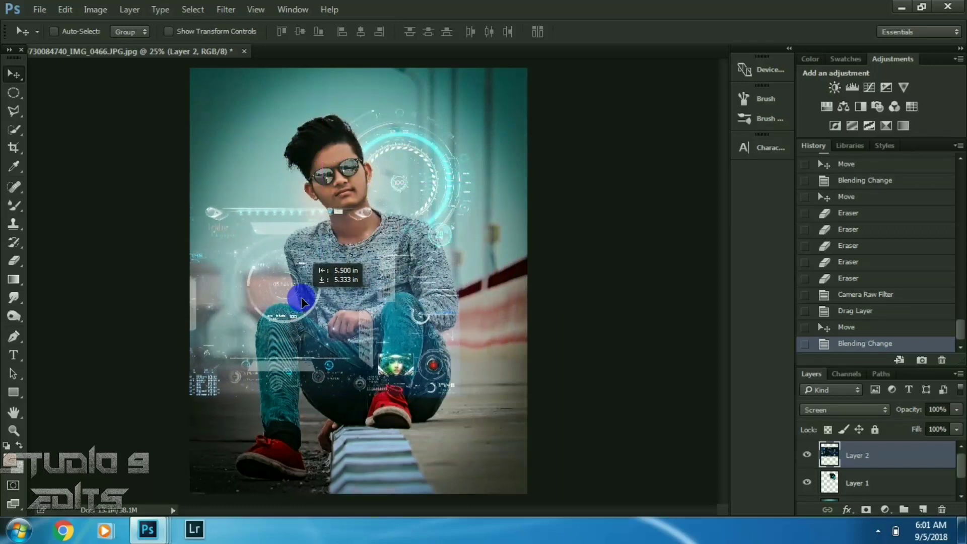
left_click_drag(300, 302, 286, 300)
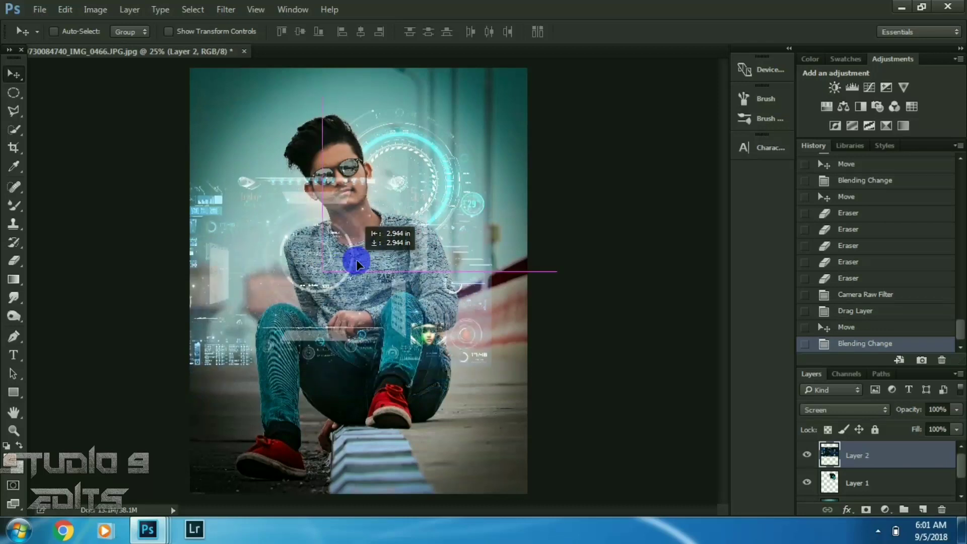
mouse_move(287, 300)
left_mouse_down()
mouse_move(375, 243)
mouse_move(377, 177)
left_mouse_up()
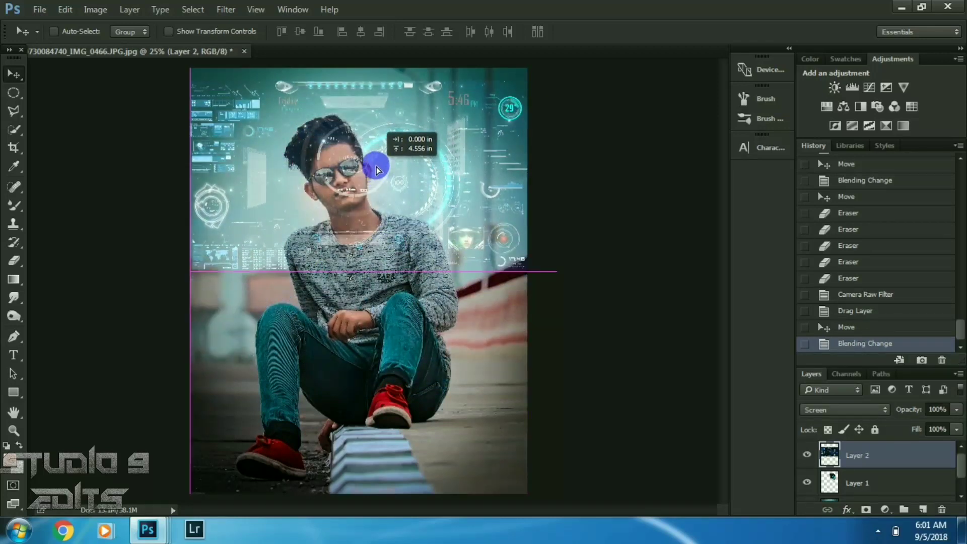
mouse_move(377, 177)
left_mouse_down()
mouse_move(377, 160)
mouse_move(394, 163)
left_mouse_up()
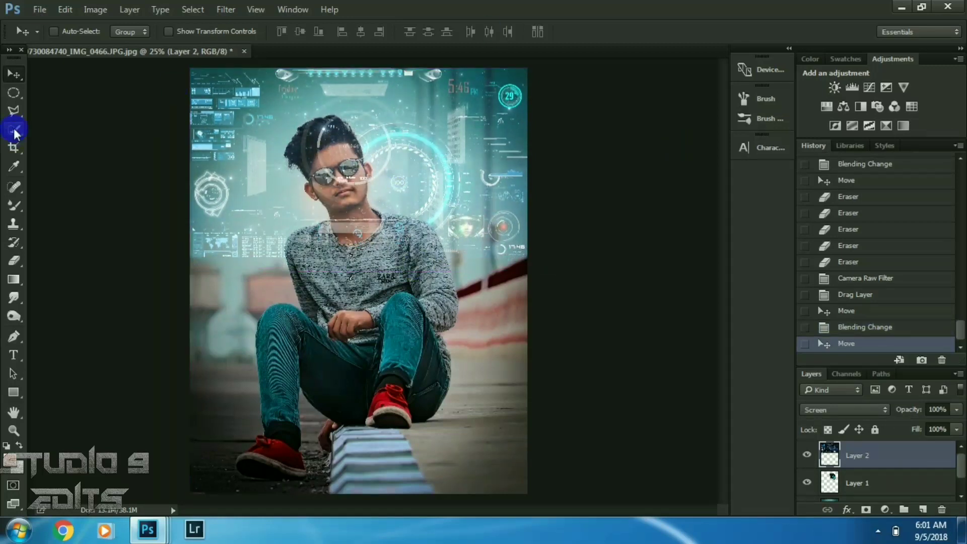
left_click(15, 93)
left_click_drag(191, 70, 300, 264)
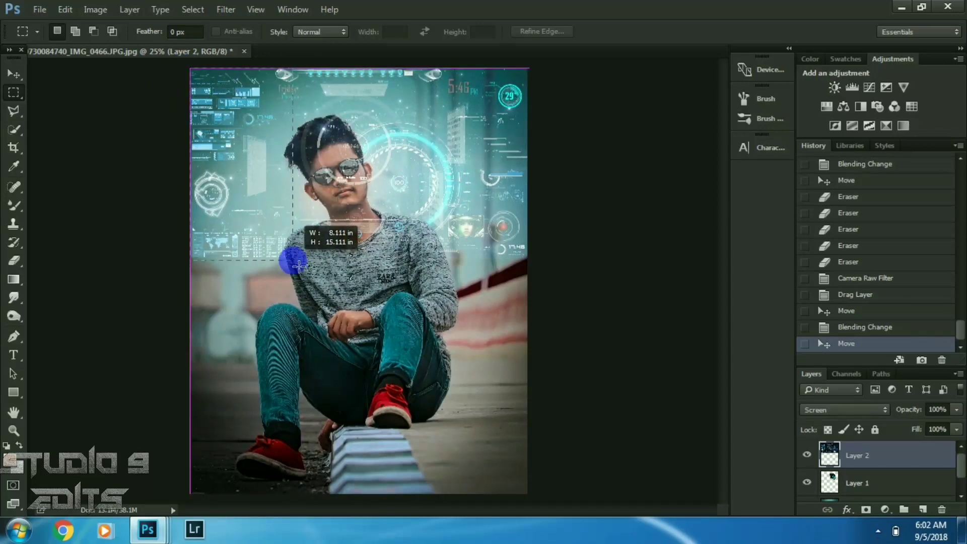
Clear the HUD outside the selection, deselect, and pan to view the hair area
right_click(325, 138)
left_click(374, 175)
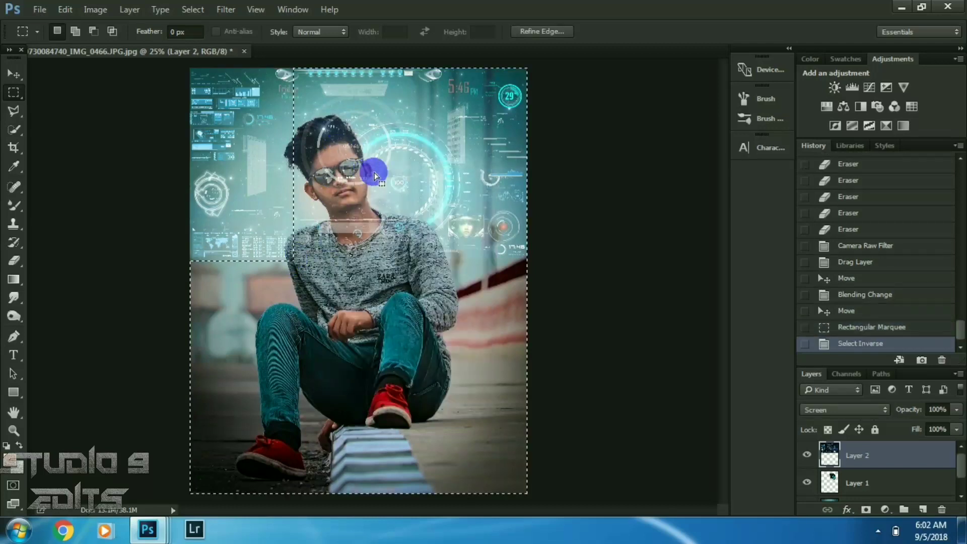
key("Delete")
right_click(374, 135)
left_click(403, 143)
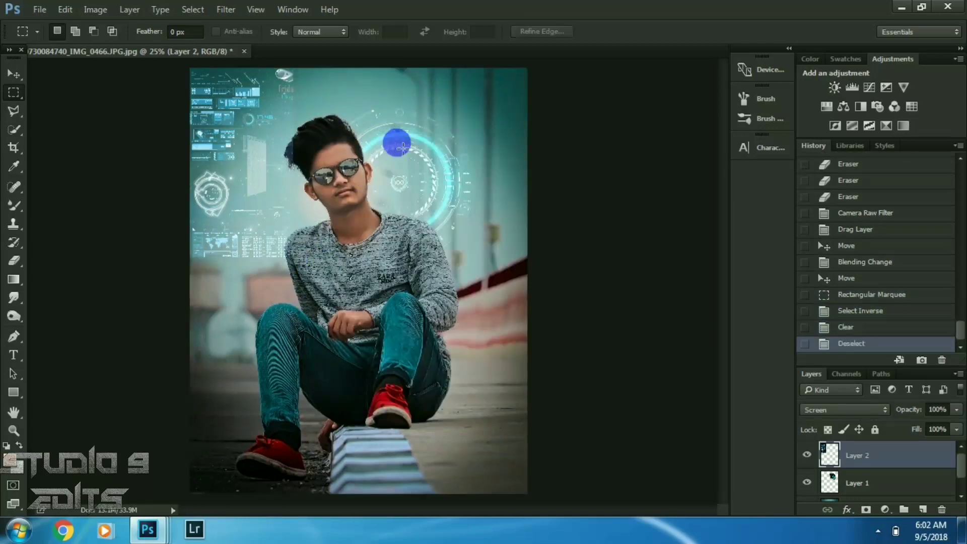
scroll(259, 147, "up", 2)
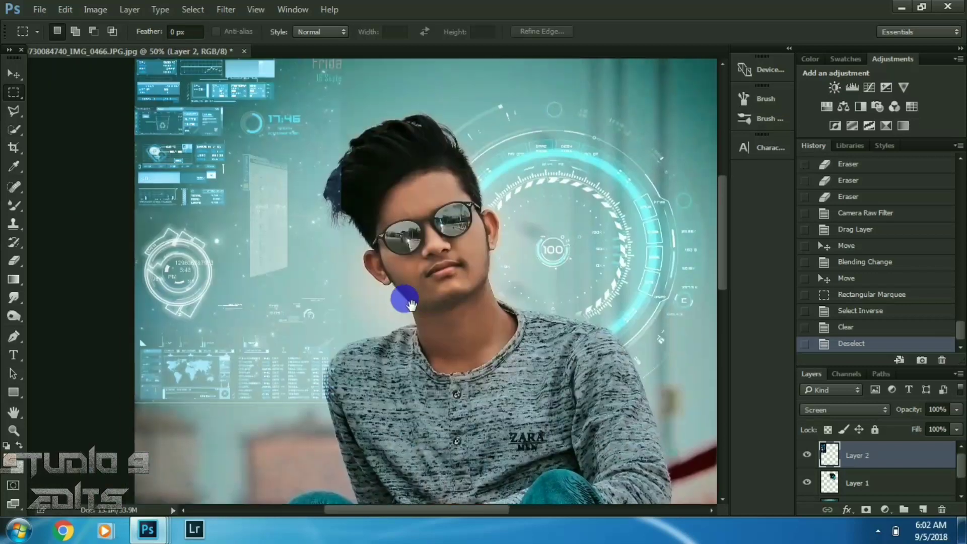
left_click_drag(356, 216, 400, 339)
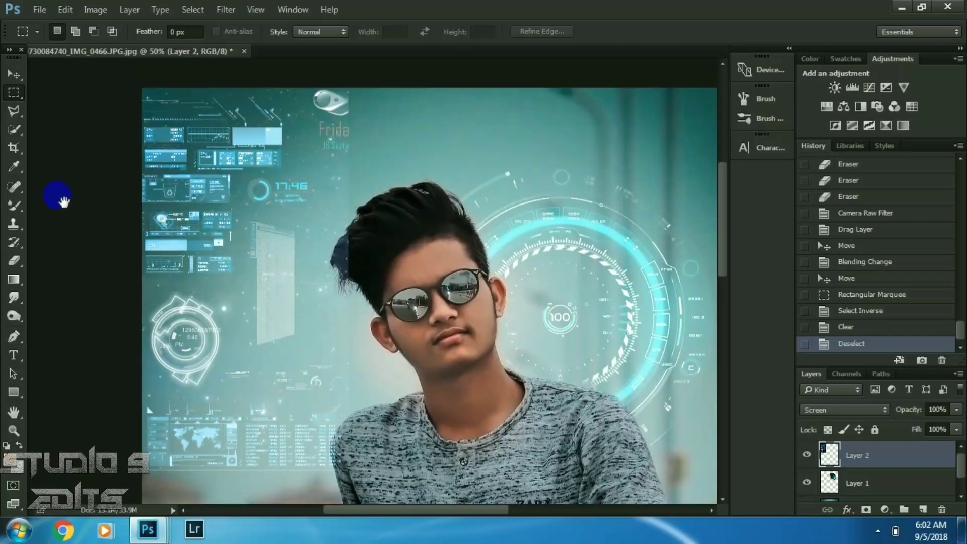
With an enlarged eraser, remove the Frida logo and date, and clear HUD remnants off the hair, face and shirt
left_click(15, 261)
key("]")
key("]")
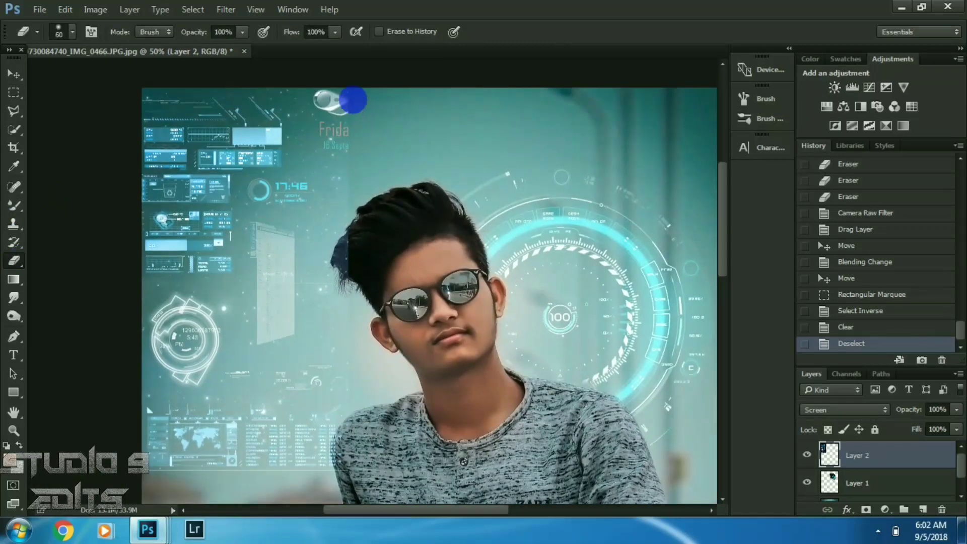
left_click_drag(345, 99, 339, 136)
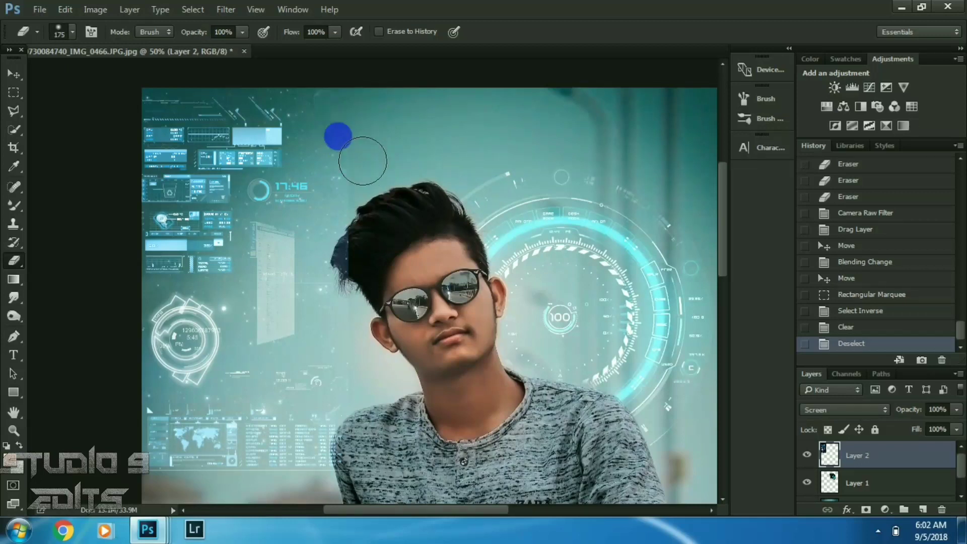
left_click_drag(378, 294, 423, 342)
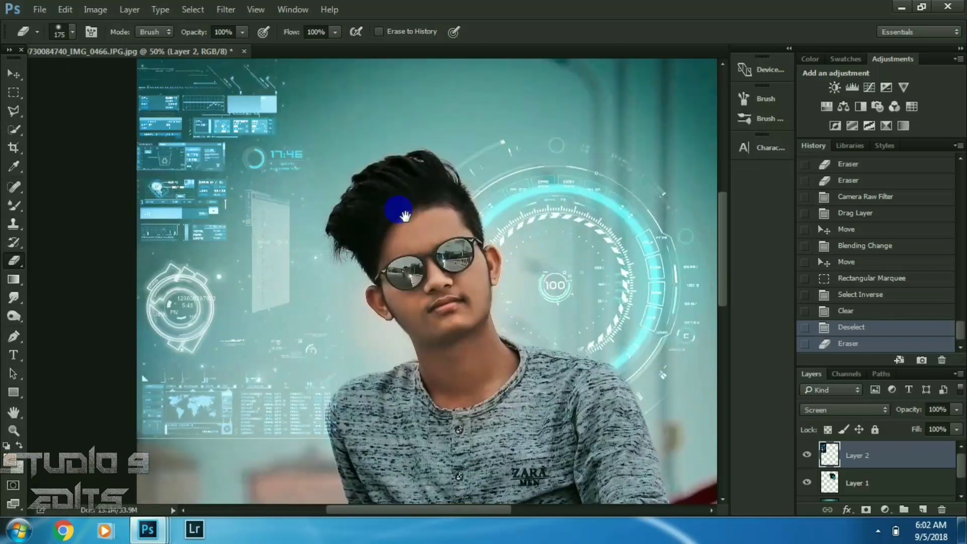
scroll(403, 242, "down", 4)
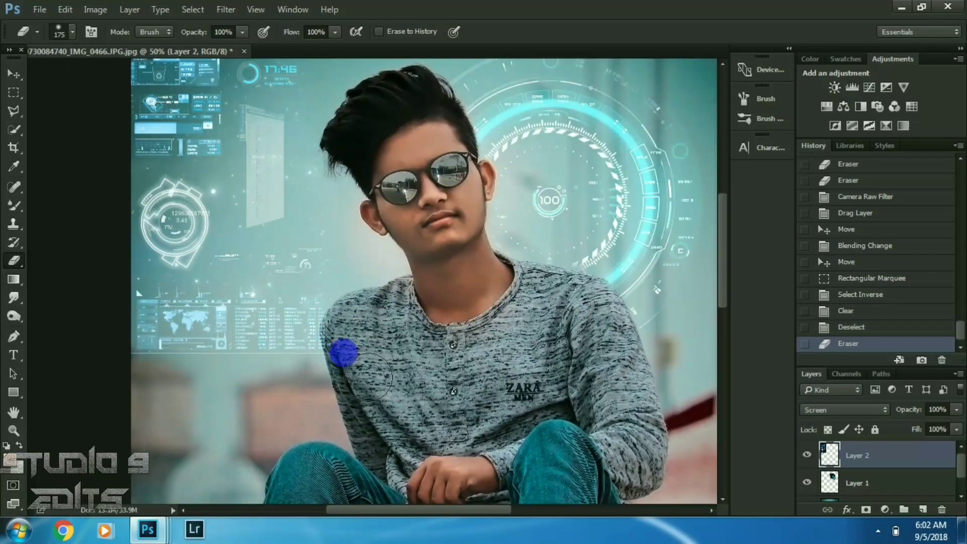
left_click_drag(320, 389, 353, 365)
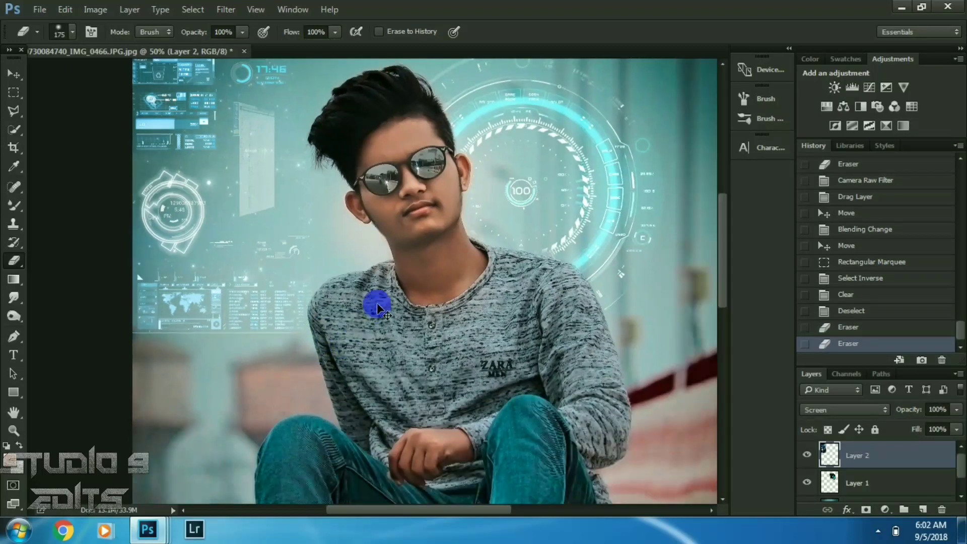
key("ctrl+minus")
key("ctrl+minus")
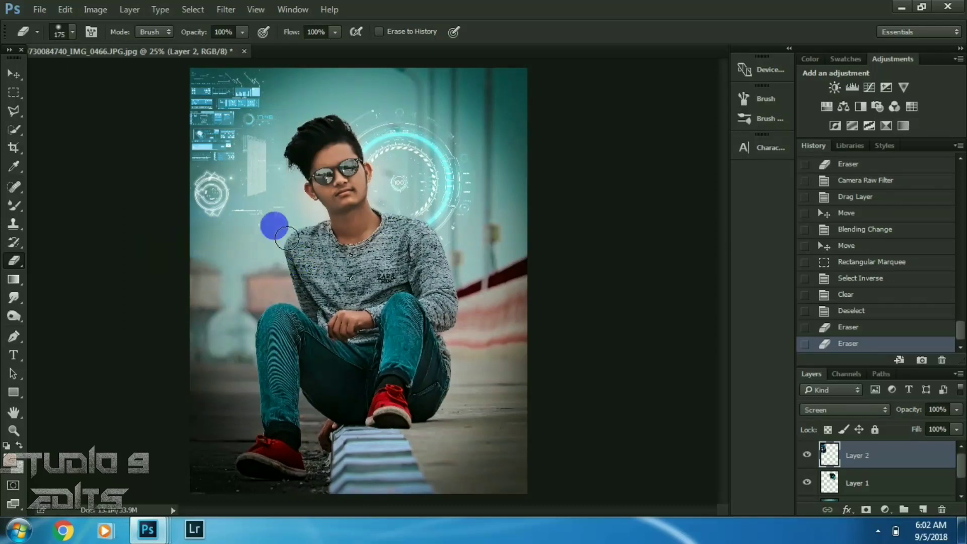
left_click_drag(353, 211, 305, 181)
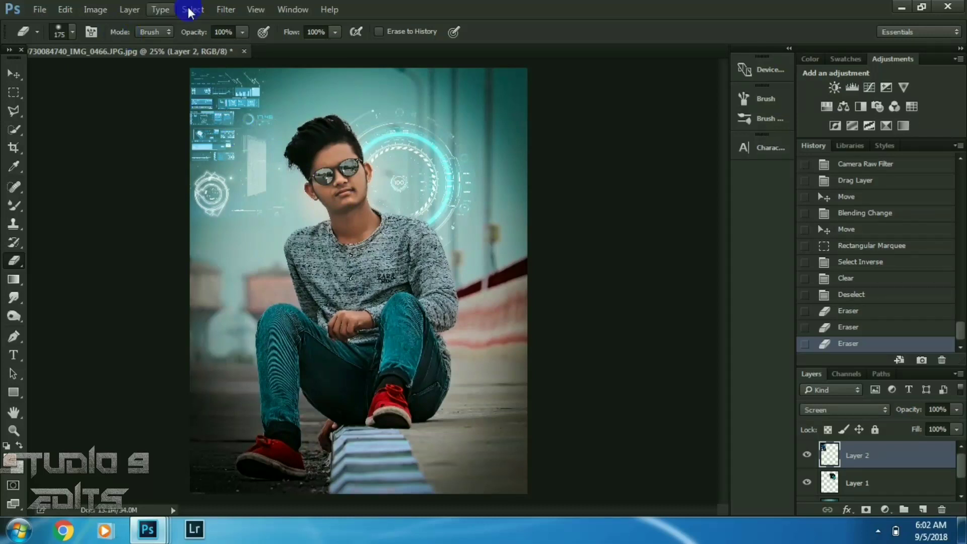
Open images (14).jpeg and drag the HUD graphic onto the portrait as Layer 3
left_click(40, 9)
left_click(262, 63)
left_click_drag(344, 52, 428, 11)
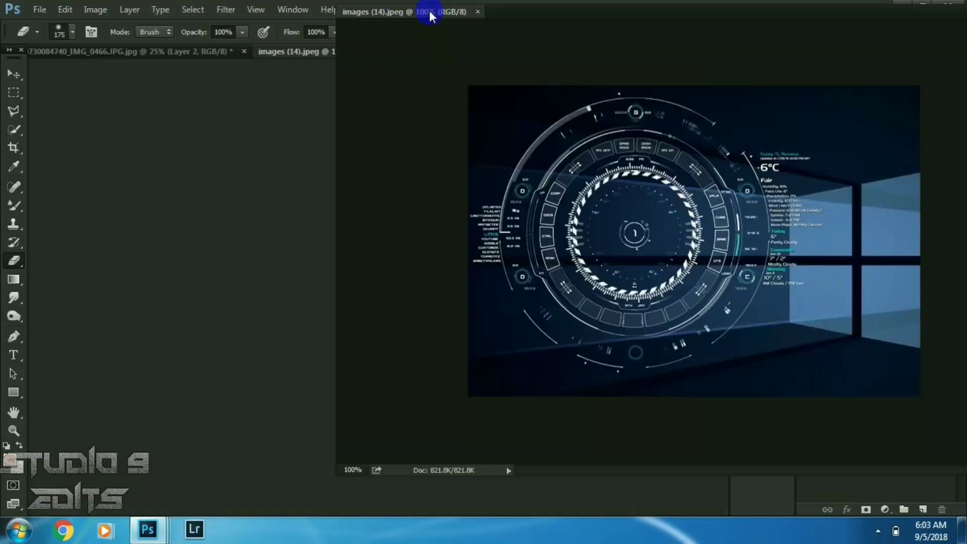
left_click(14, 74)
left_click_drag(501, 151, 286, 308)
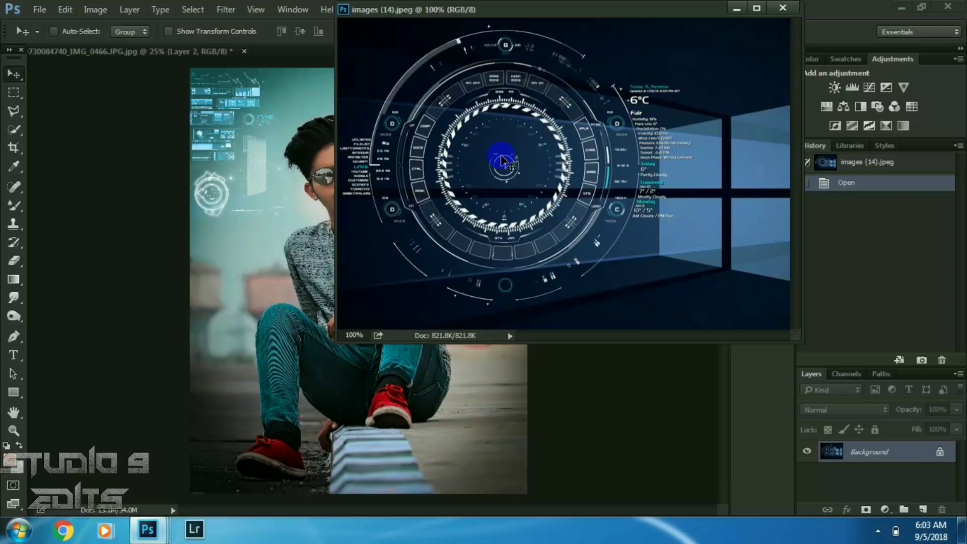
left_click(737, 9)
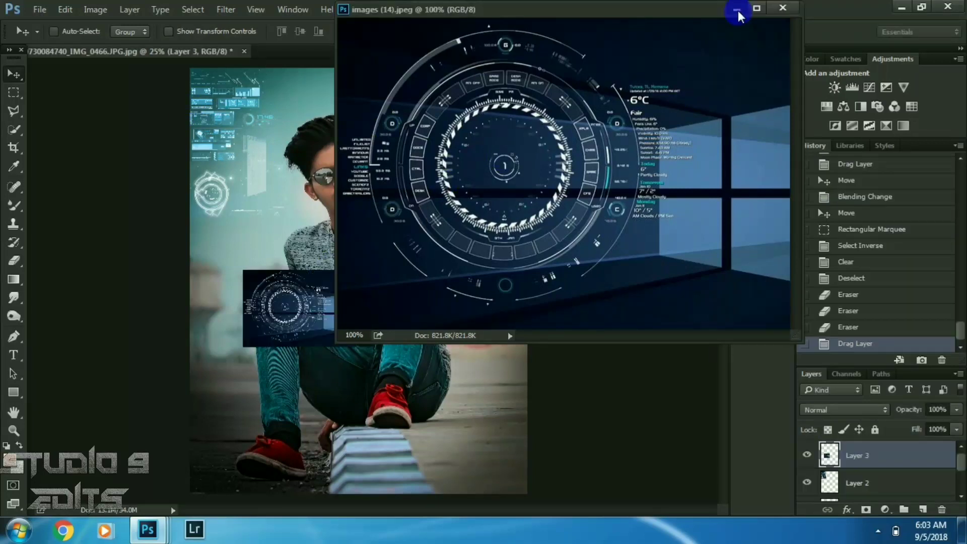
Set Layer 3 to Screen blending, enlarge it, and place the HUD circle over the knee
left_click(844, 409)
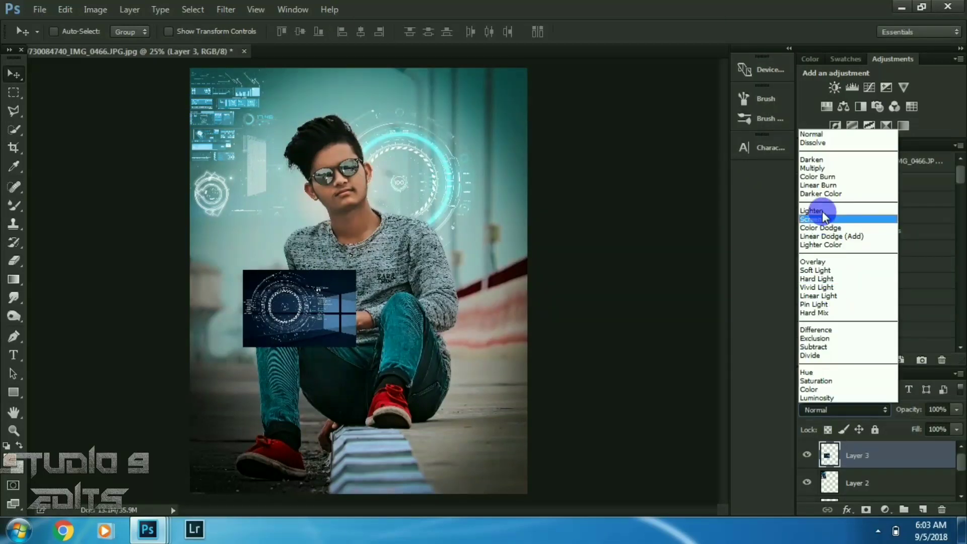
left_click(808, 219)
left_click_drag(315, 324, 303, 310)
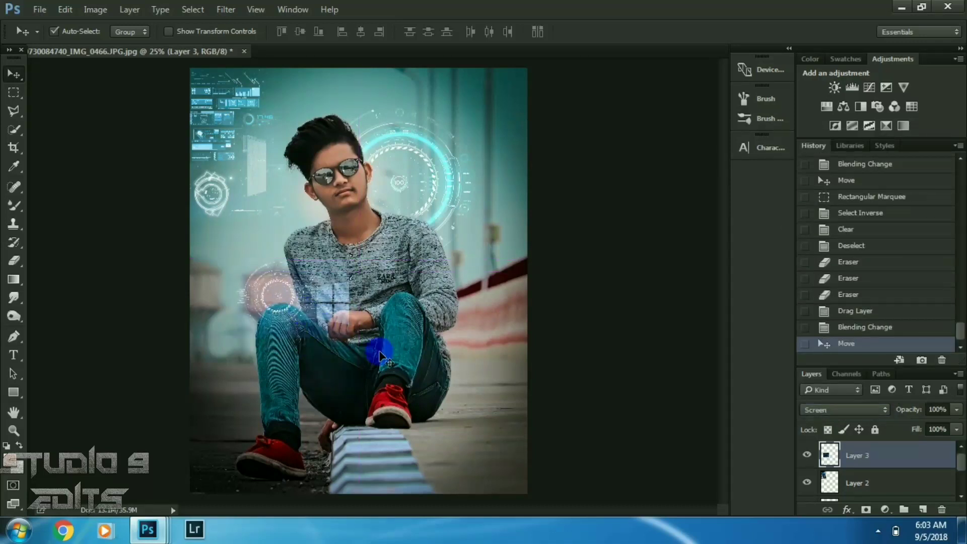
key("ctrl+t")
left_click_drag(349, 336, 375, 359)
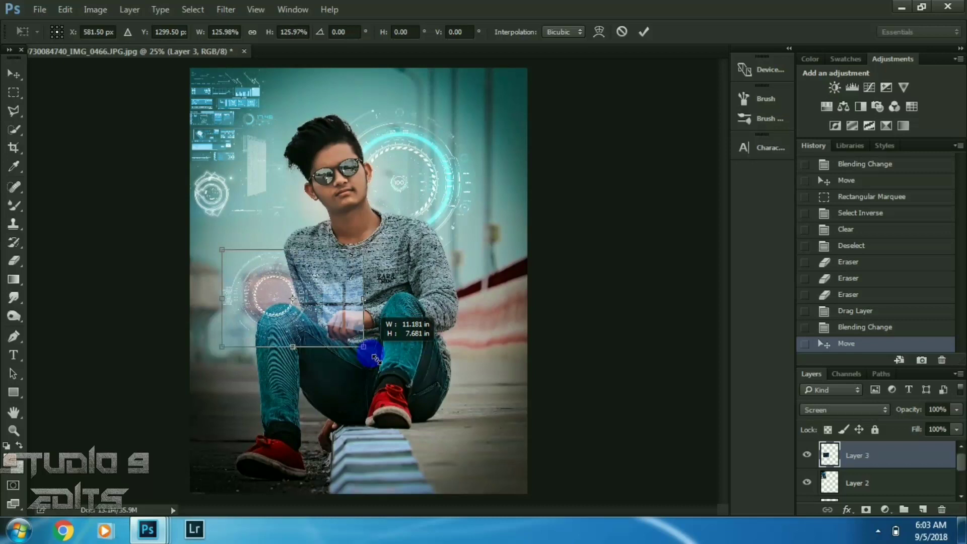
key("Return")
left_click_drag(310, 296, 311, 297)
key("ctrl+plus")
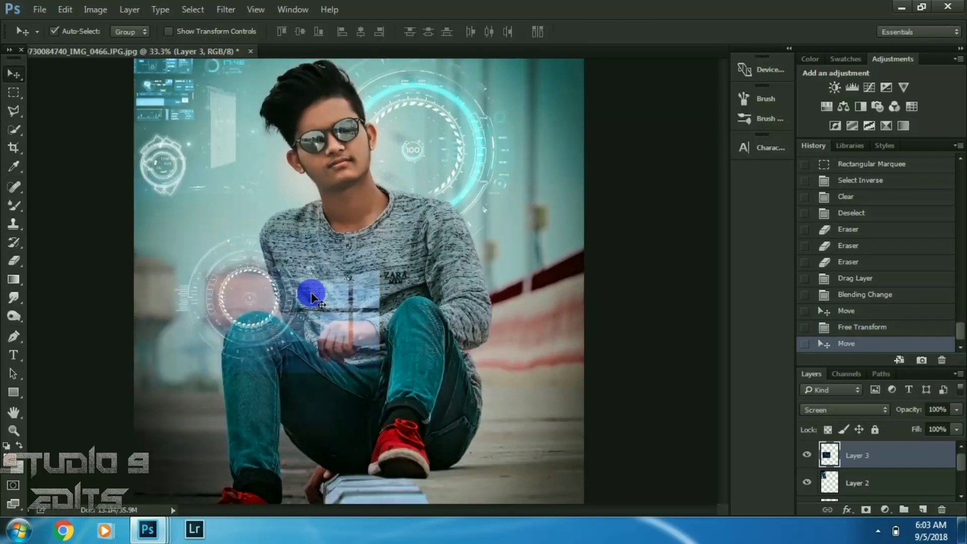
key("ctrl+plus")
key("ctrl+plus")
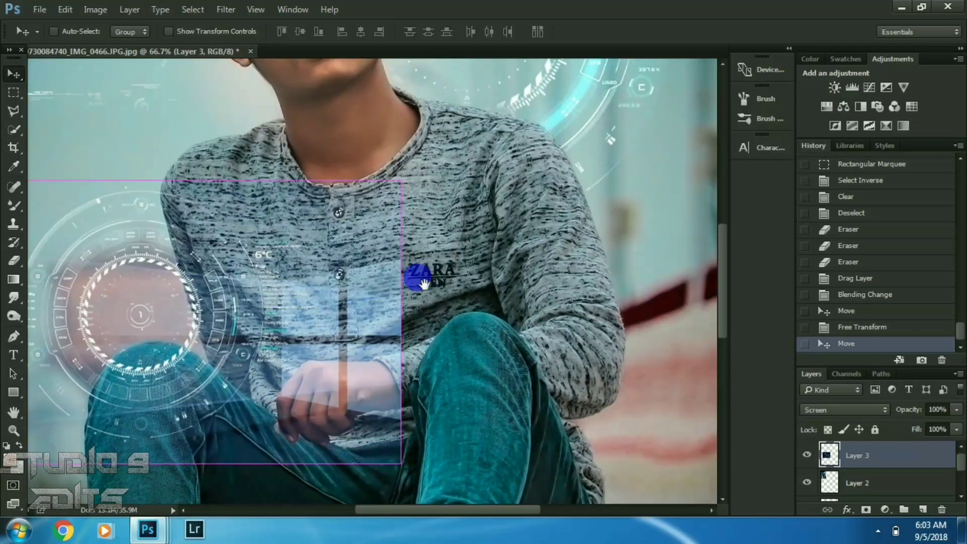
left_click_drag(458, 271, 638, 242)
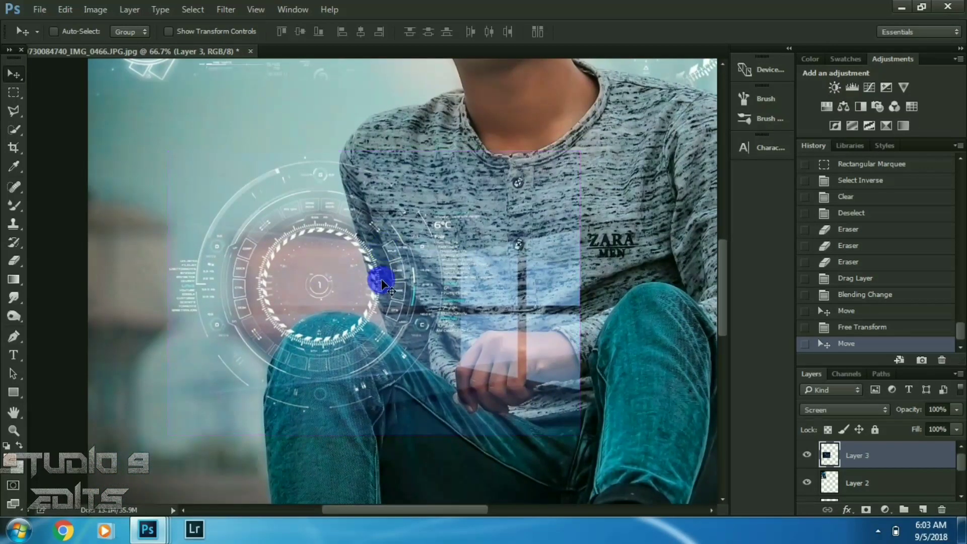
Draw an elliptical selection around the HUD ring, nudge it into place, and enlarge it slightly
left_click_drag(17, 95, 75, 106)
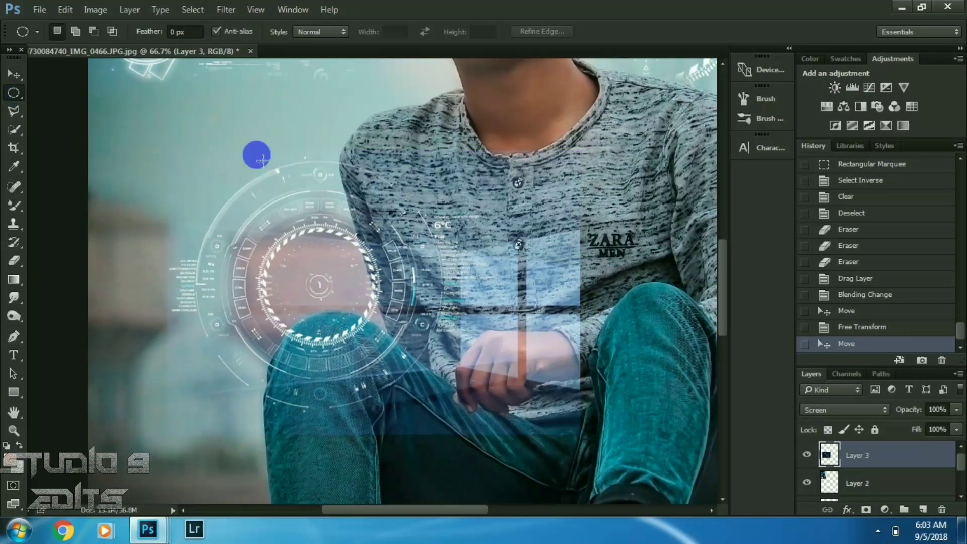
mouse_move(216, 177)
left_mouse_down()
mouse_move(443, 414)
mouse_move(358, 334)
left_mouse_up()
key("shift+Up")
key("shift+Up")
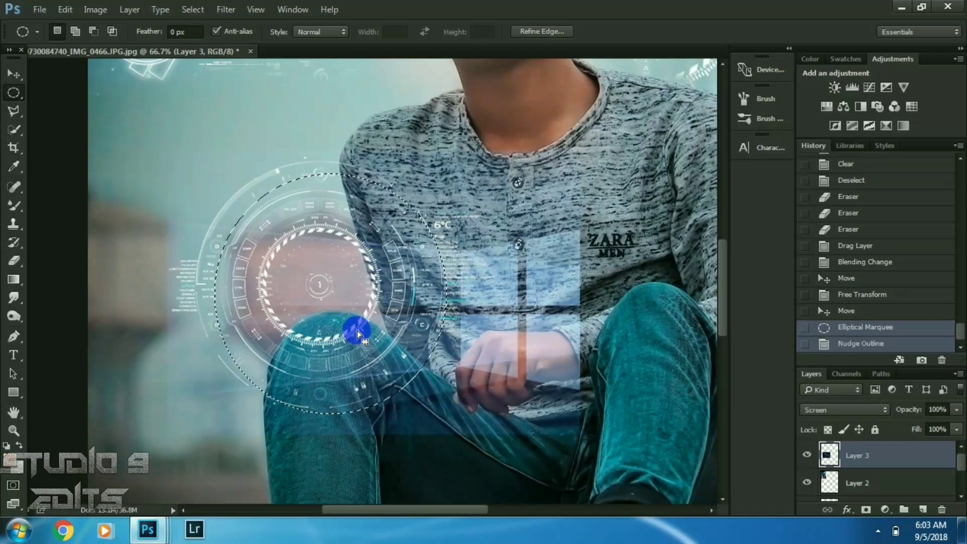
key("Up")
key("Up")
key("Up")
key("Left")
key("Left")
key("Left")
key("shift+Left")
key("shift+Left")
key("Left")
key("Left")
key("Left")
key("Left")
key("Left")
key("Left")
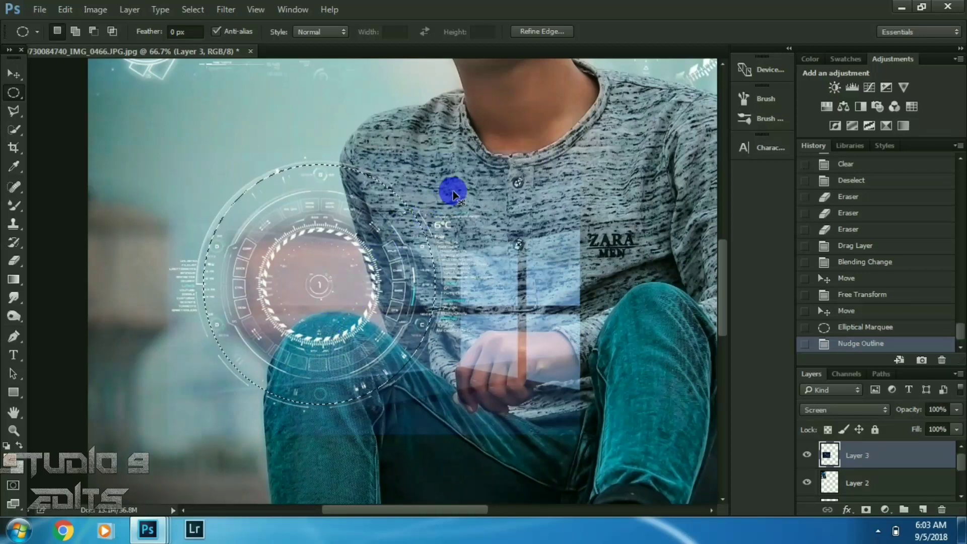
key("ctrl+t")
left_click_drag(439, 167, 444, 165)
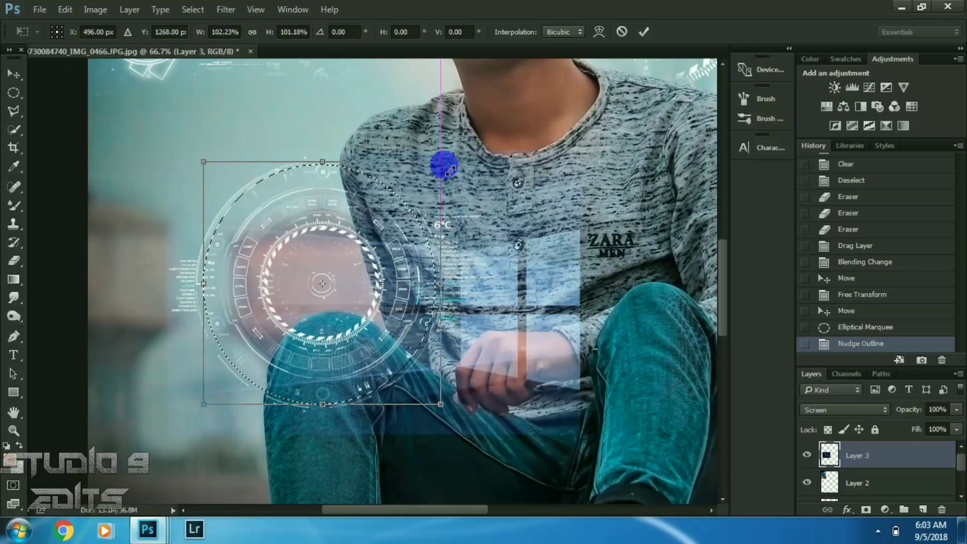
key("Return")
Invert the selection, delete everything outside the HUD circle, then deselect
right_click(449, 204)
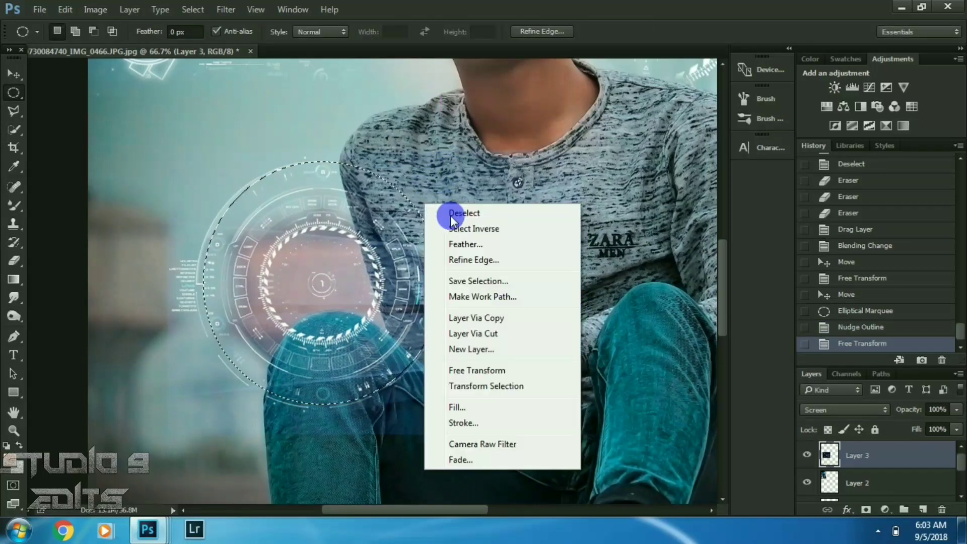
left_click(452, 223)
scroll(428, 233, "down", 5)
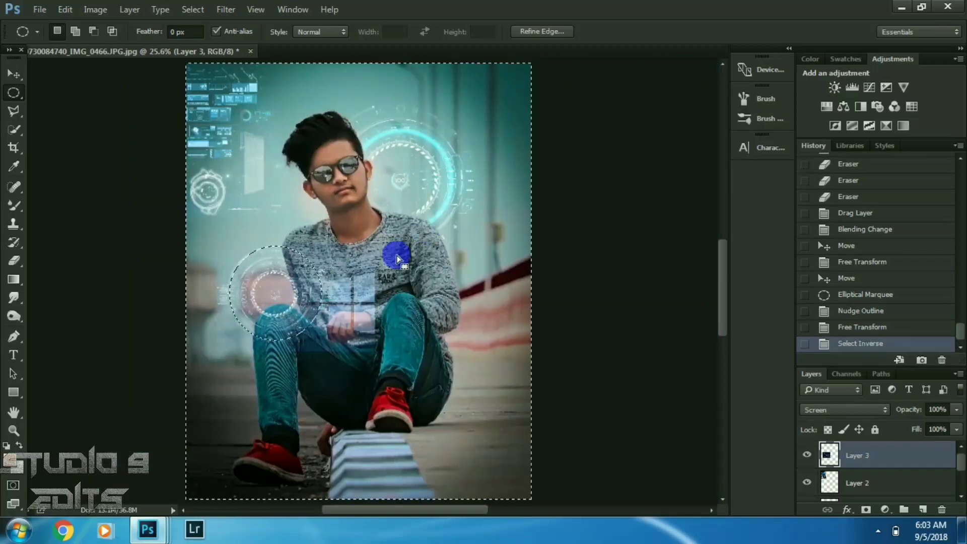
key("Delete")
right_click(382, 224)
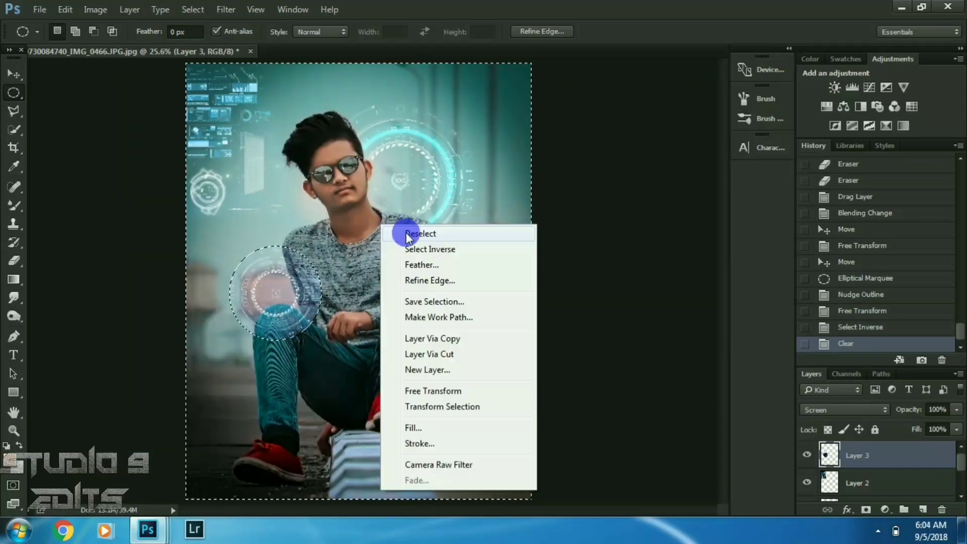
left_click(407, 235)
Erase the HUD ring where it covers the young man's knee and leg
scroll(303, 271, "up", 1)
scroll(305, 288, "up", 1)
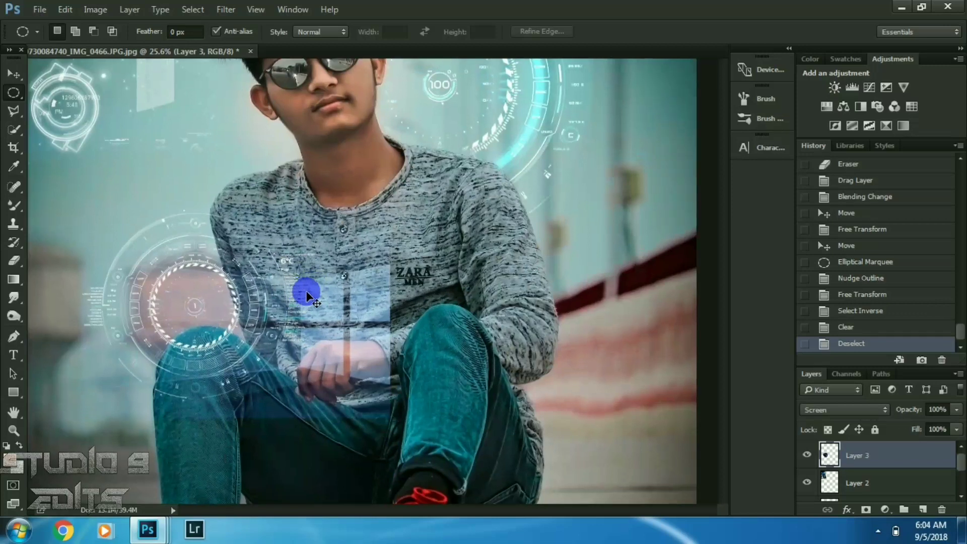
scroll(307, 292, "up", 1)
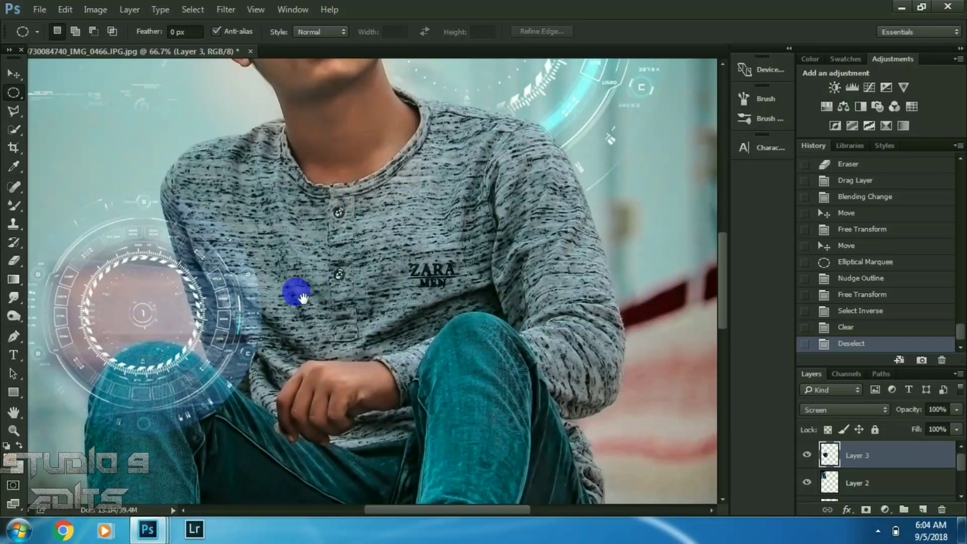
left_click_drag(302, 297, 401, 259)
scroll(396, 263, "up", 1)
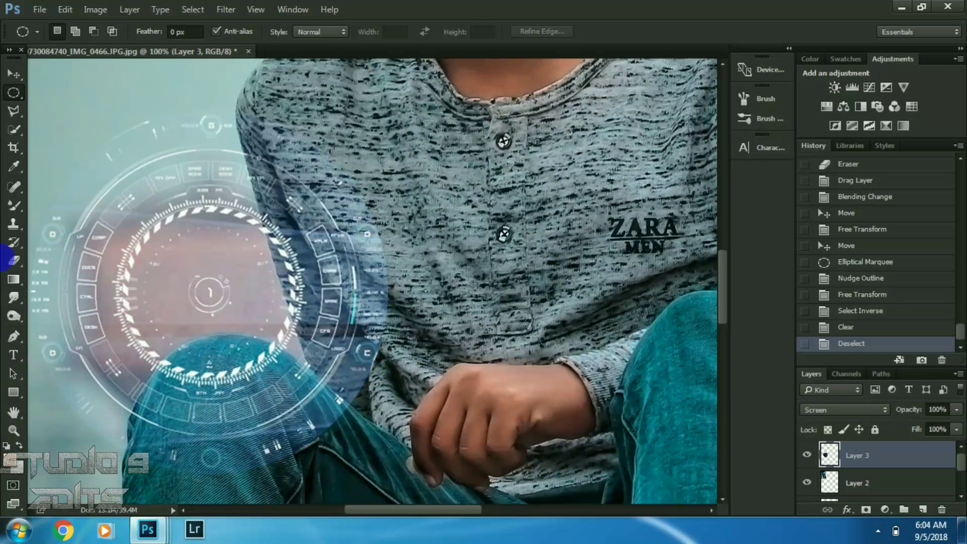
left_click(14, 261)
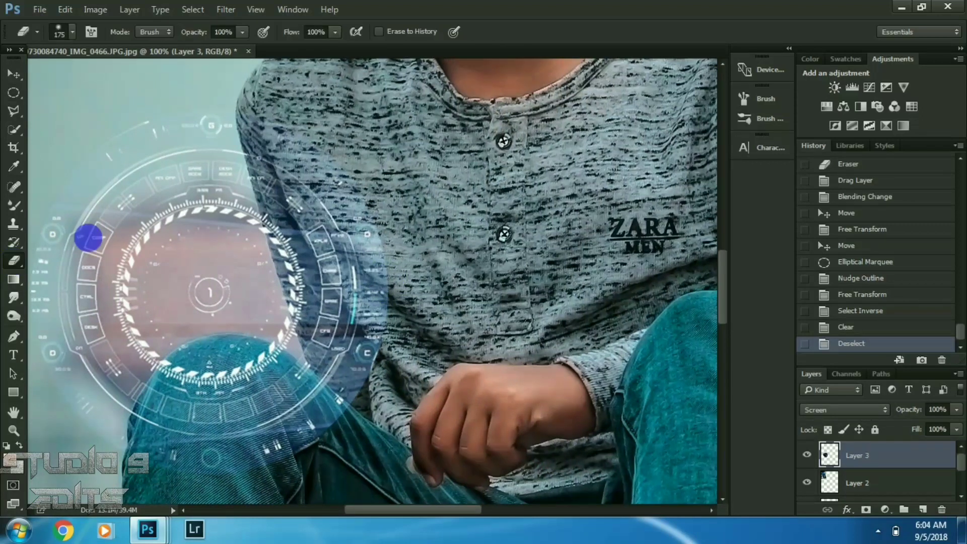
key("bracketleft")
key("bracketleft")
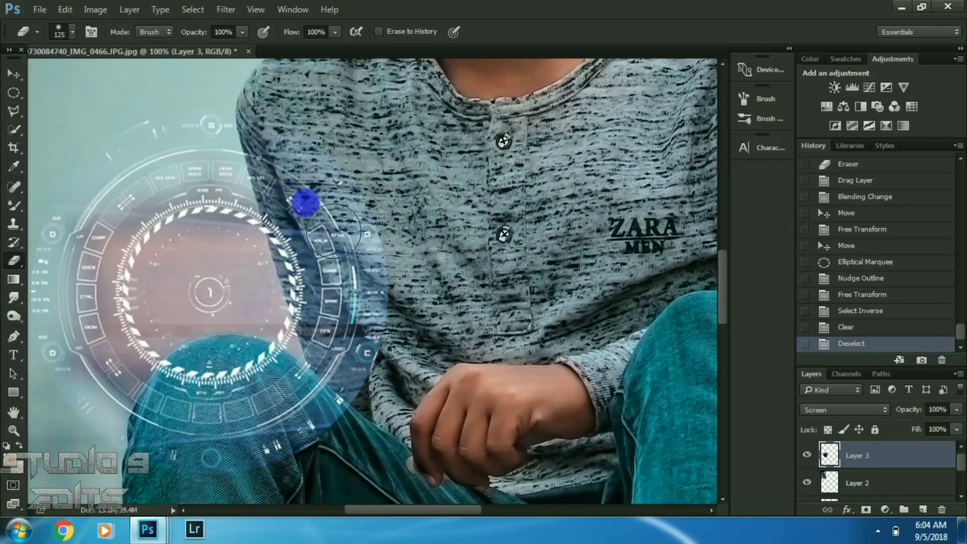
left_click_drag(333, 231, 405, 386)
key("bracketleft")
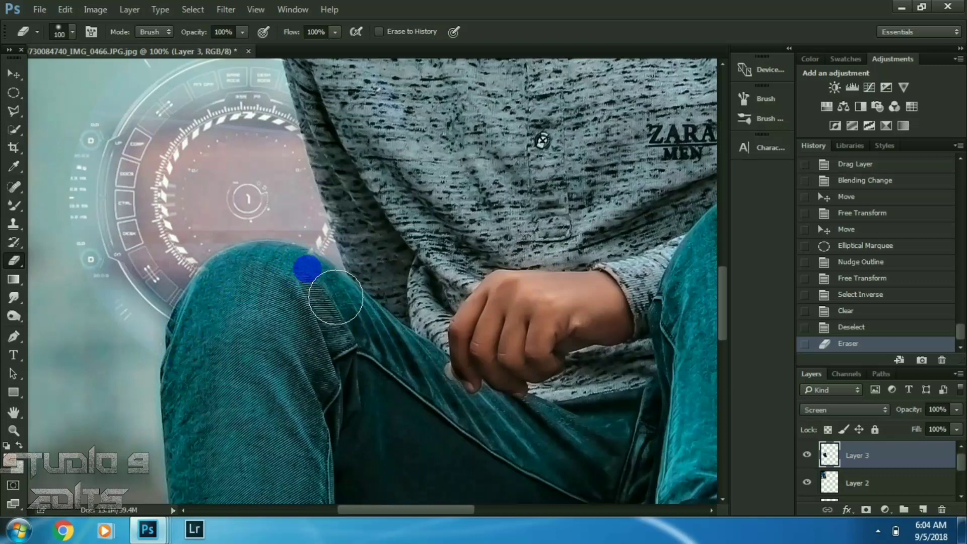
key("ctrl+minus")
mouse_move(402, 266)
left_mouse_down()
mouse_move(169, 410)
mouse_move(320, 123)
left_mouse_up()
key("ctrl+minus")
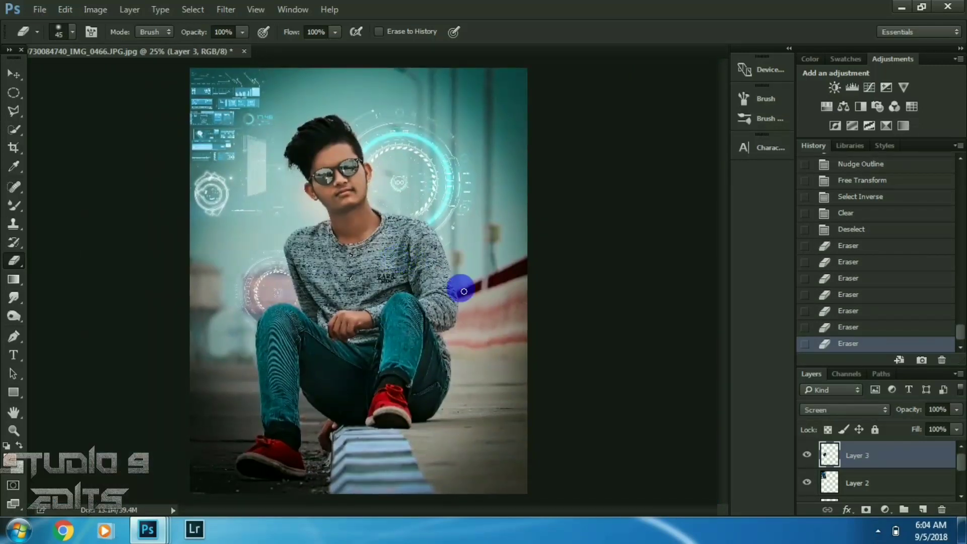
right_click(862, 456)
Merge the visible layers, then darken the edges with lens vignetting in the Camera Raw Filter
left_click(826, 417)
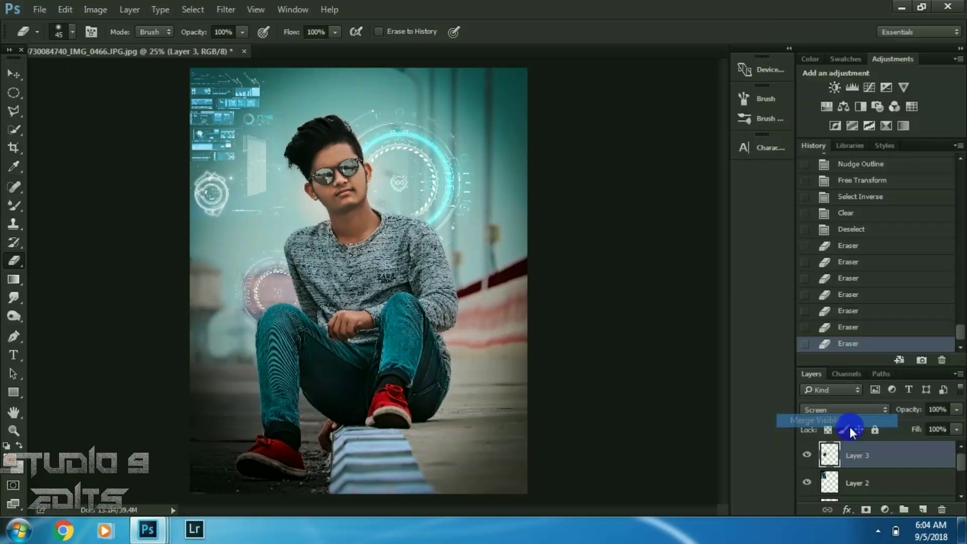
left_click(233, 12)
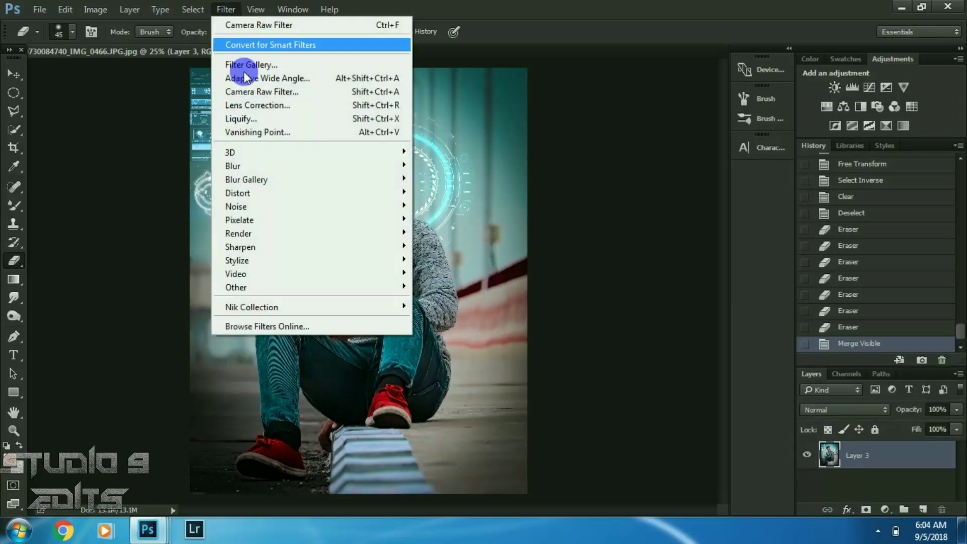
left_click(274, 93)
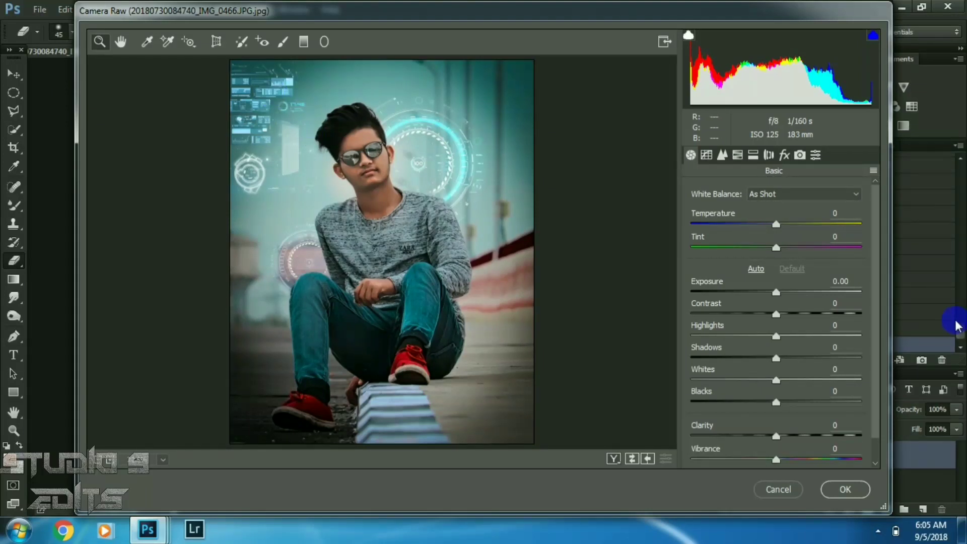
left_click(768, 155)
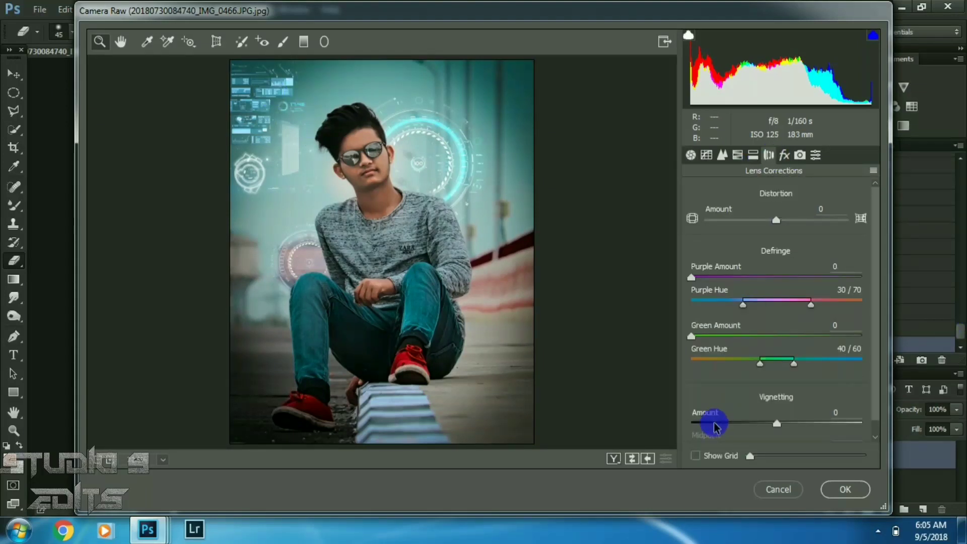
left_click_drag(712, 421, 702, 426)
Set post-crop vignetting to amount -15, roundness +85, feather 75, and apply Camera Raw
left_click(785, 155)
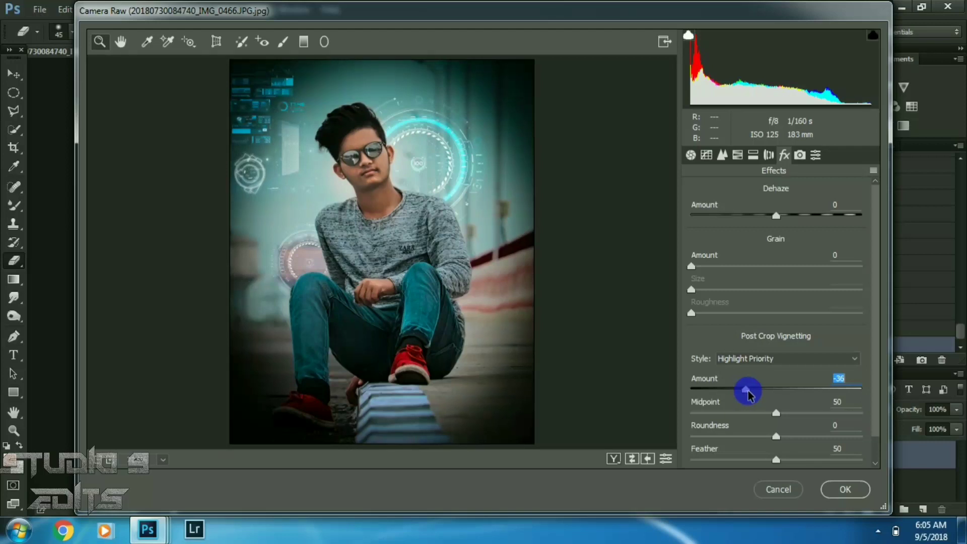
left_click(691, 155)
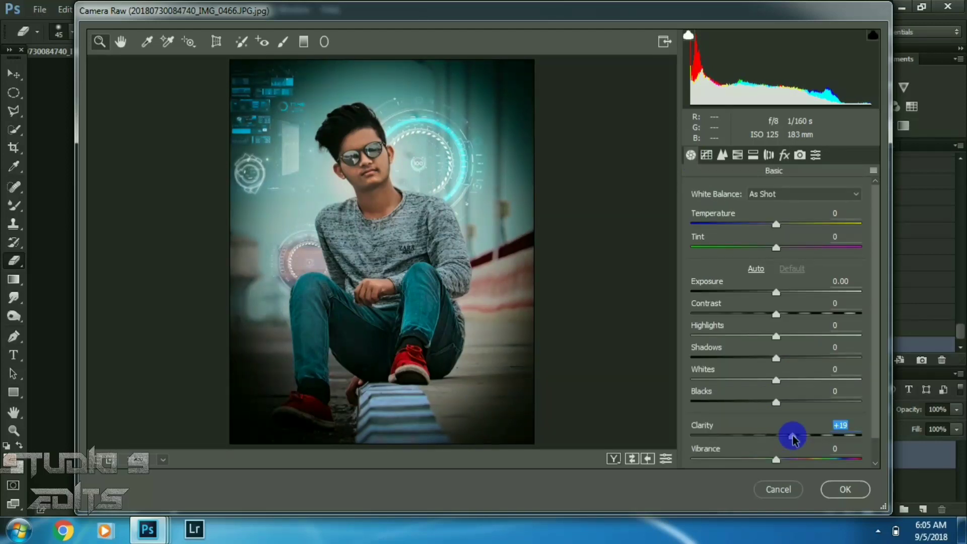
left_click(784, 154)
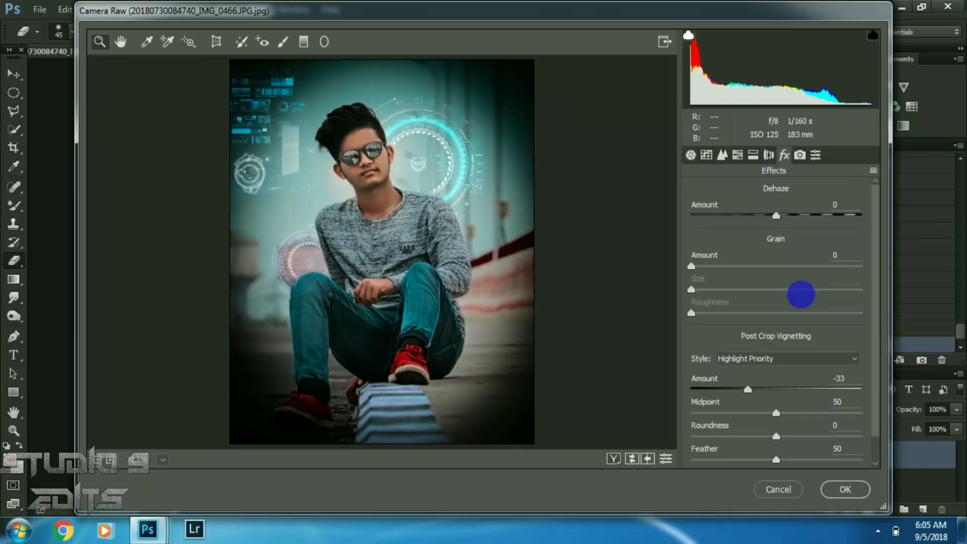
left_click(760, 389)
left_click_drag(777, 460, 820, 459)
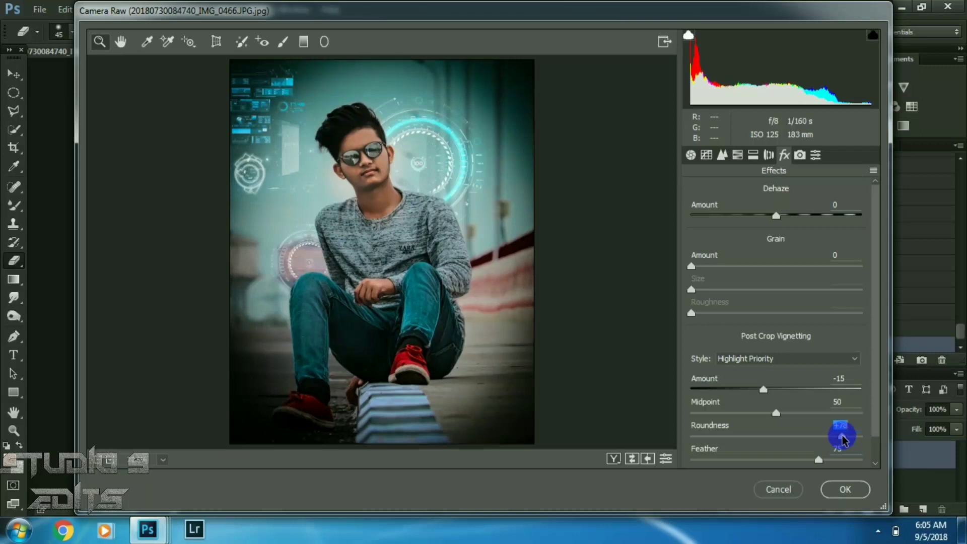
left_click(854, 488)
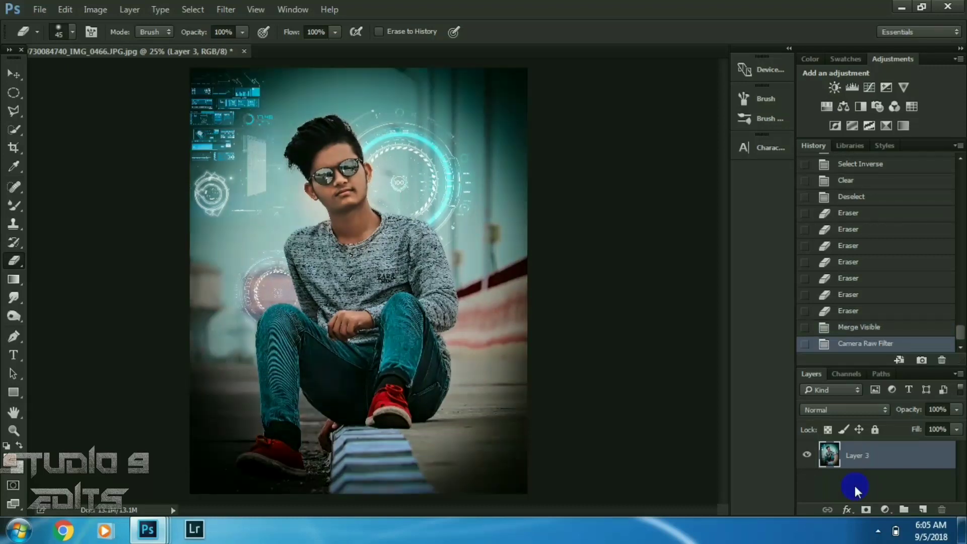
Open the glow image images (6).jpeg and drag it onto the portrait as Layer 4
scroll(495, 324, "down", 2)
scroll(449, 231, "up", 2)
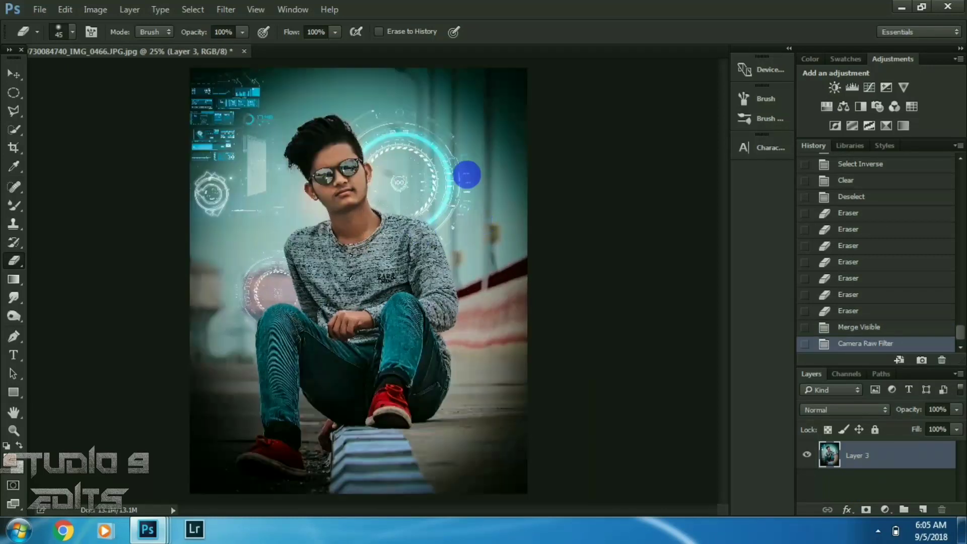
left_click(46, 8)
left_click(55, 33)
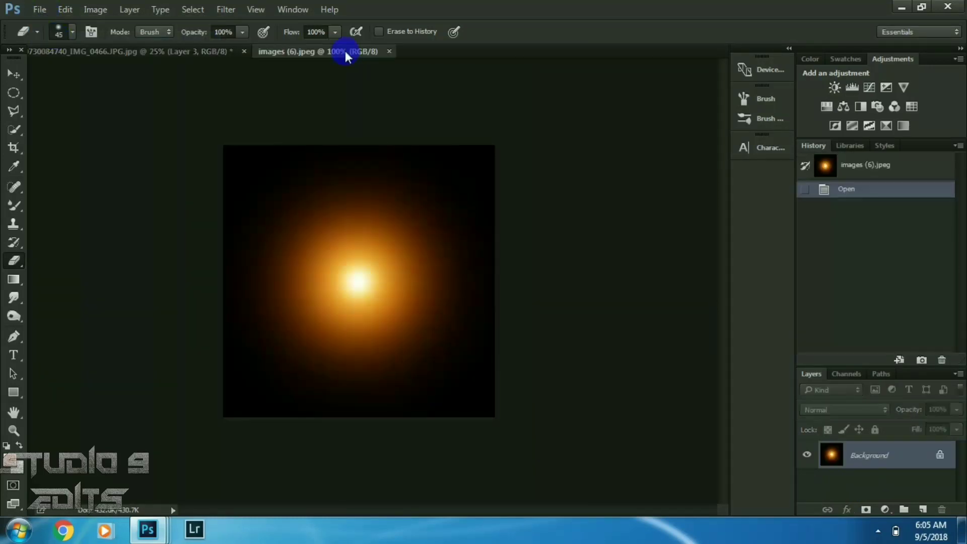
left_click_drag(345, 51, 458, 9)
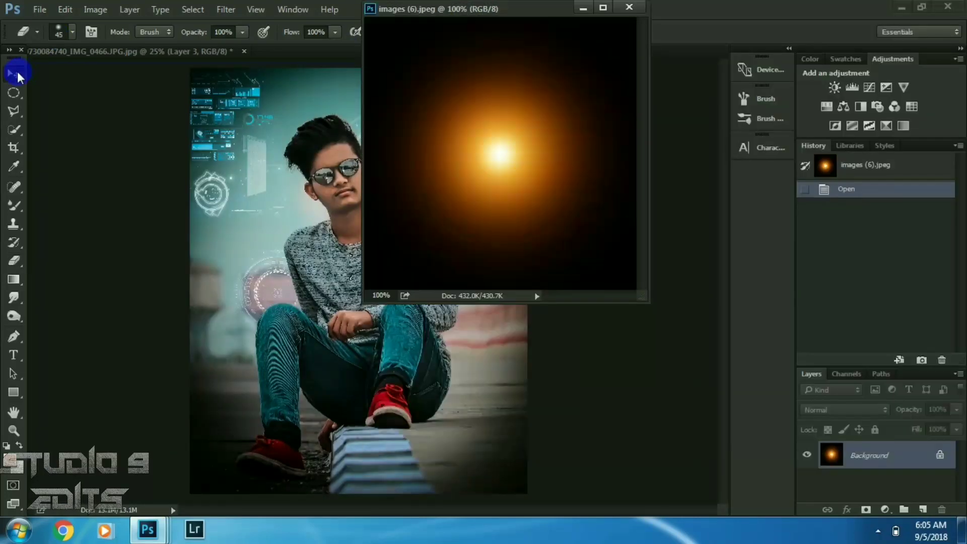
left_click(15, 73)
left_click_drag(537, 158, 320, 191)
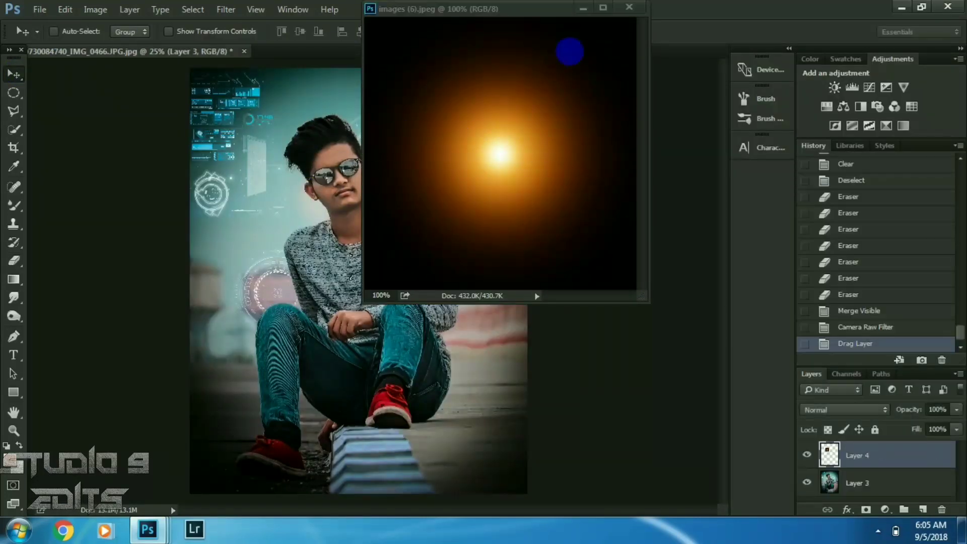
left_click(583, 8)
Set the glow layer to Screen blending and move it toward the right of the road
left_click(844, 410)
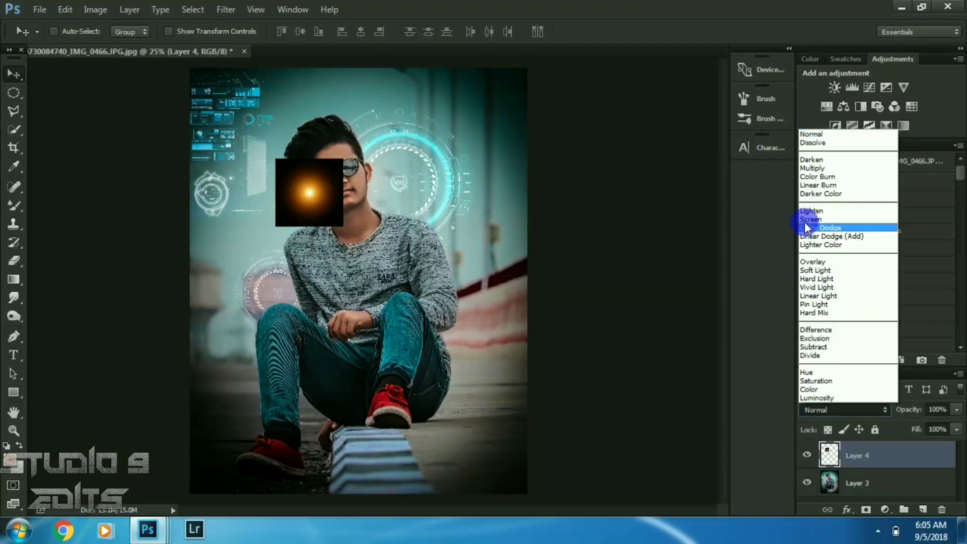
left_click(826, 221)
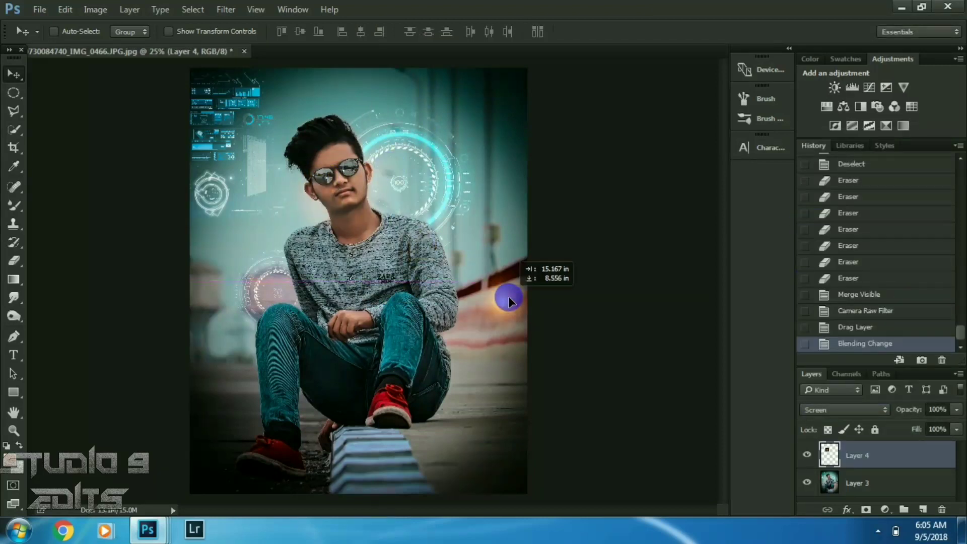
left_click_drag(376, 219, 524, 302)
key("ctrl+minus")
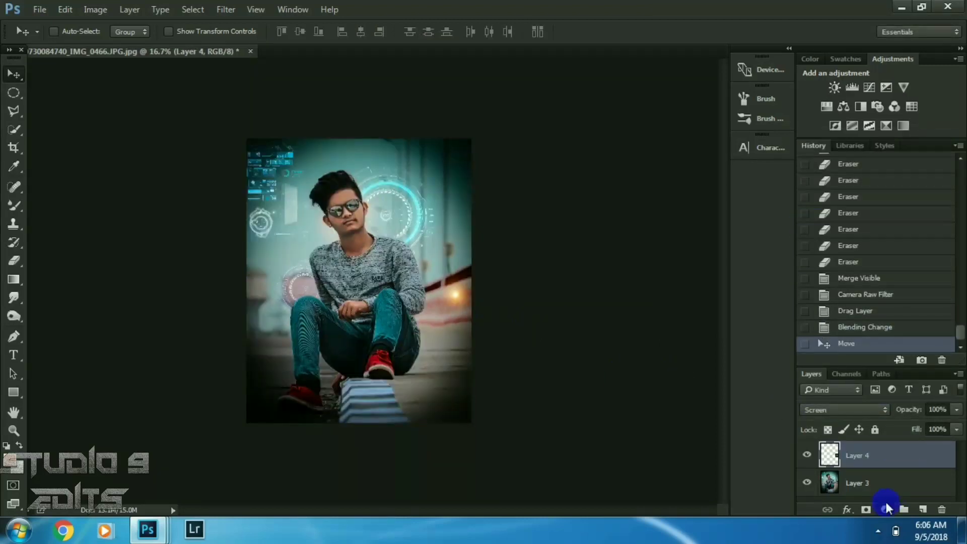
Desaturate the glow with a Hue/Saturation -100 adjustment merged down into Layer 4
left_click(886, 504)
left_click(872, 337)
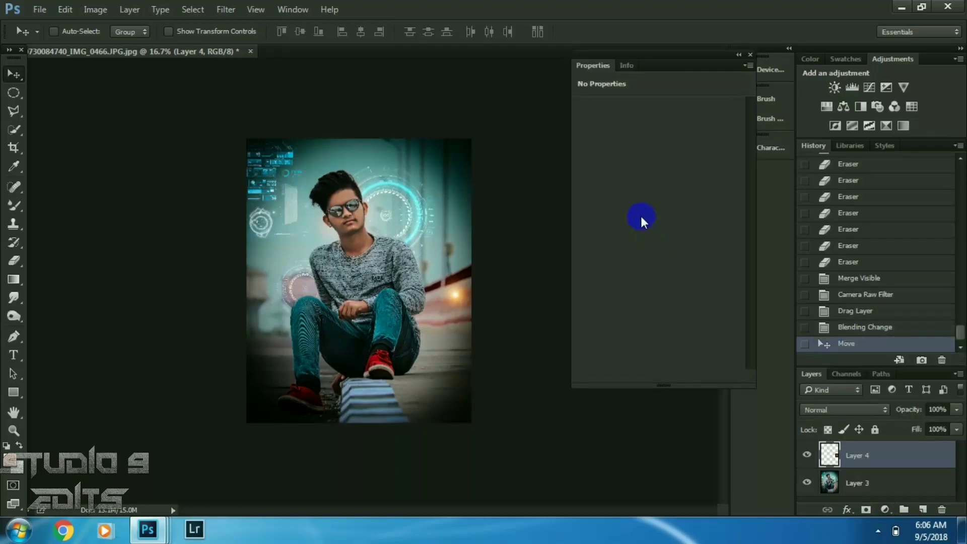
left_click_drag(588, 189, 581, 190)
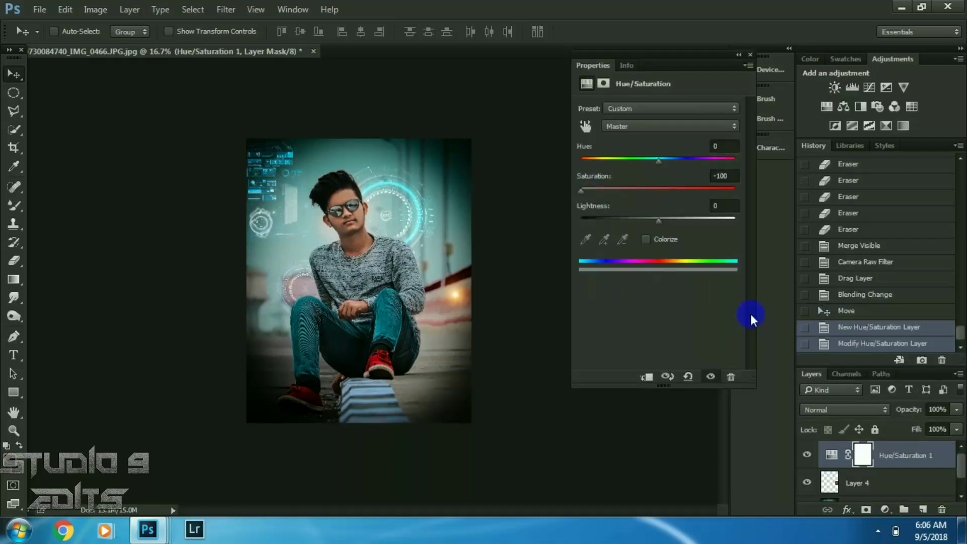
right_click(892, 455)
left_click(852, 395)
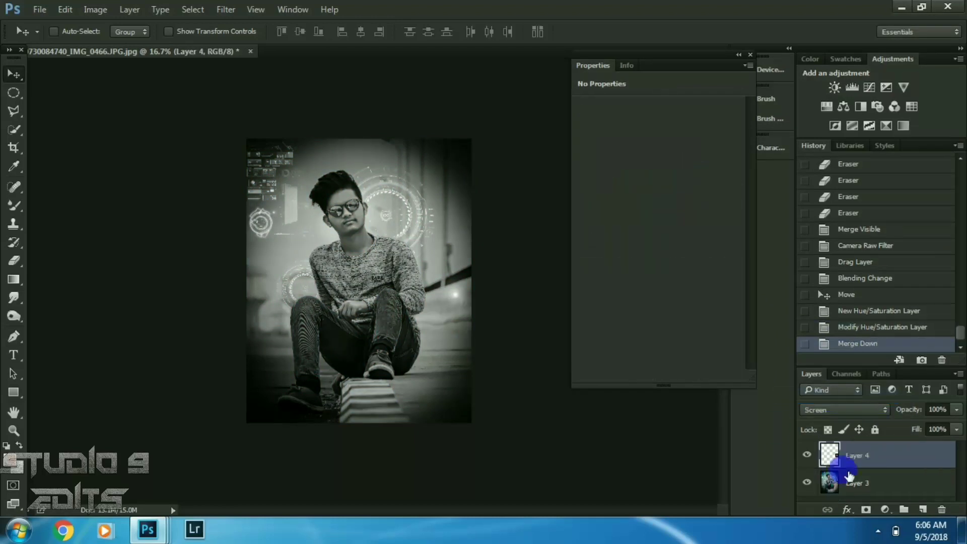
left_click(750, 56)
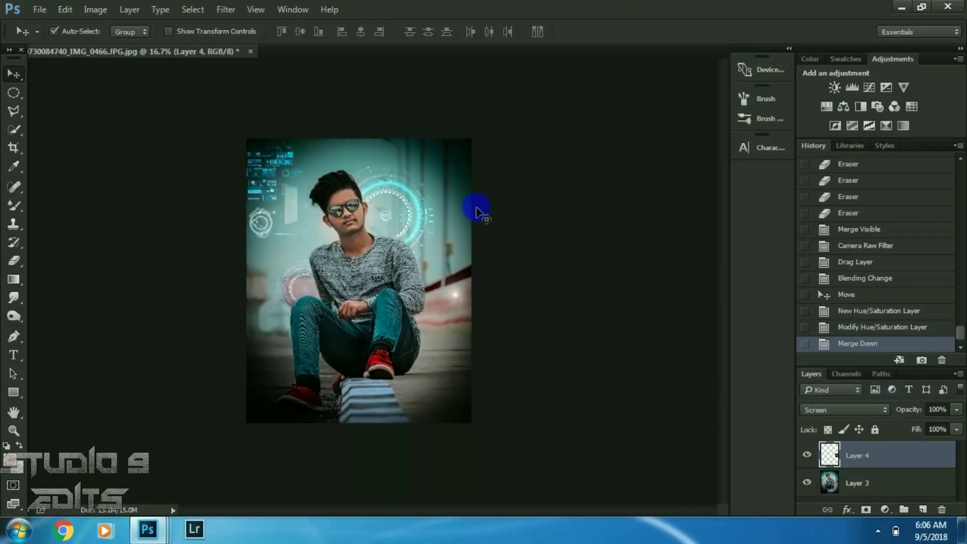
Move the glow to the left and scale it up greatly across the portrait
key("ctrl+plus")
key("ctrl+minus")
mouse_move(504, 305)
left_mouse_down()
mouse_move(226, 260)
mouse_move(486, 463)
mouse_move(517, 391)
mouse_move(325, 311)
left_mouse_up()
key("ctrl+t")
key("ctrl+minus")
double_click(325, 308)
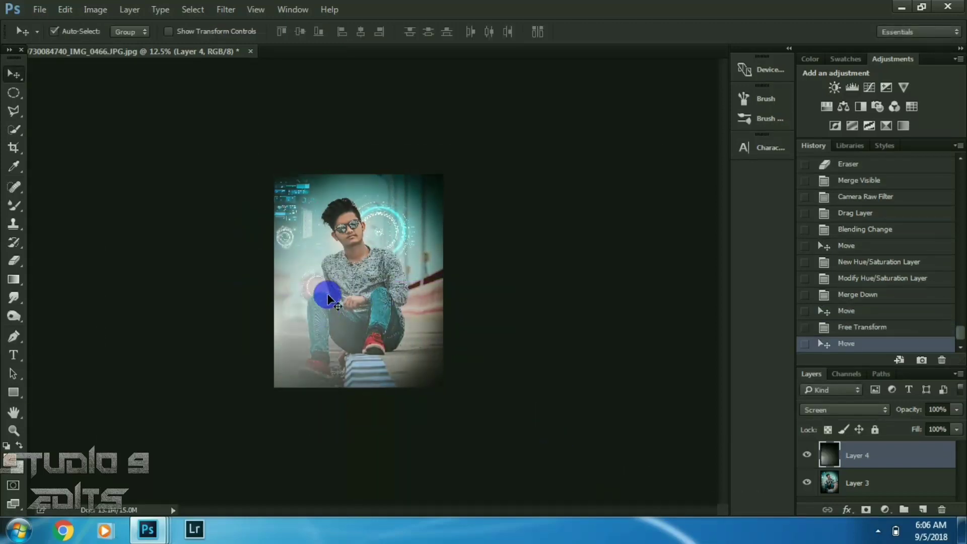
key("ctrl+plus")
key("ctrl+plus")
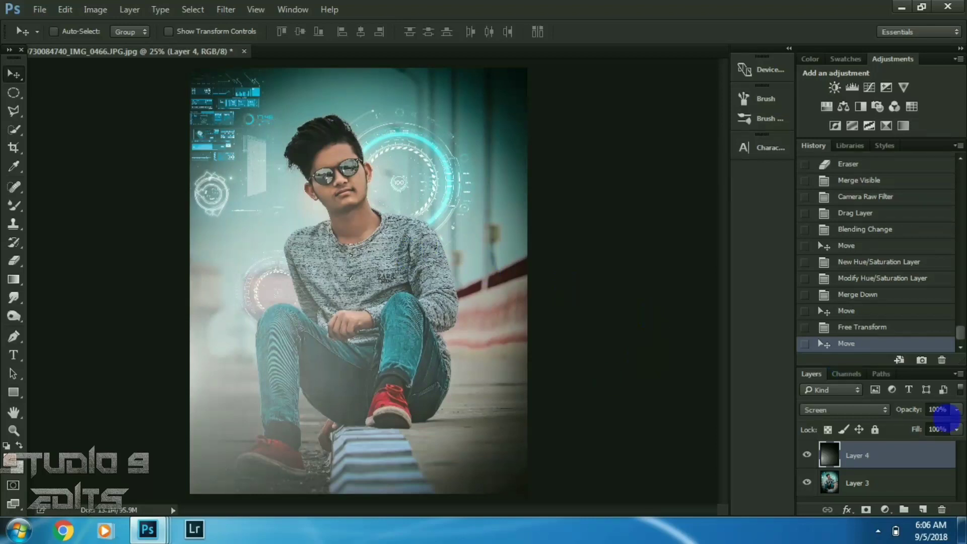
Lower Layer 4 to 69% opacity and 52% fill
left_click(956, 430)
left_click_drag(954, 444, 932, 444)
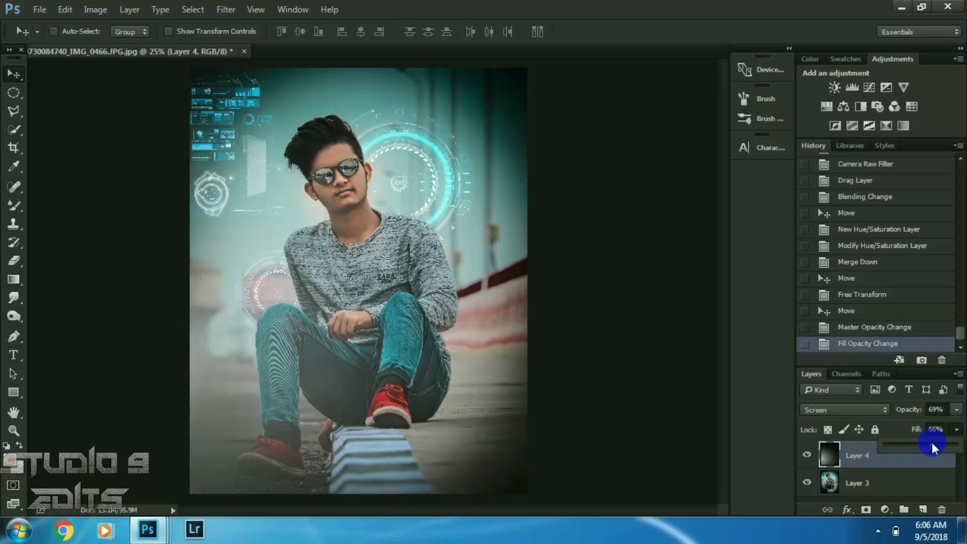
left_click_drag(925, 446, 914, 446)
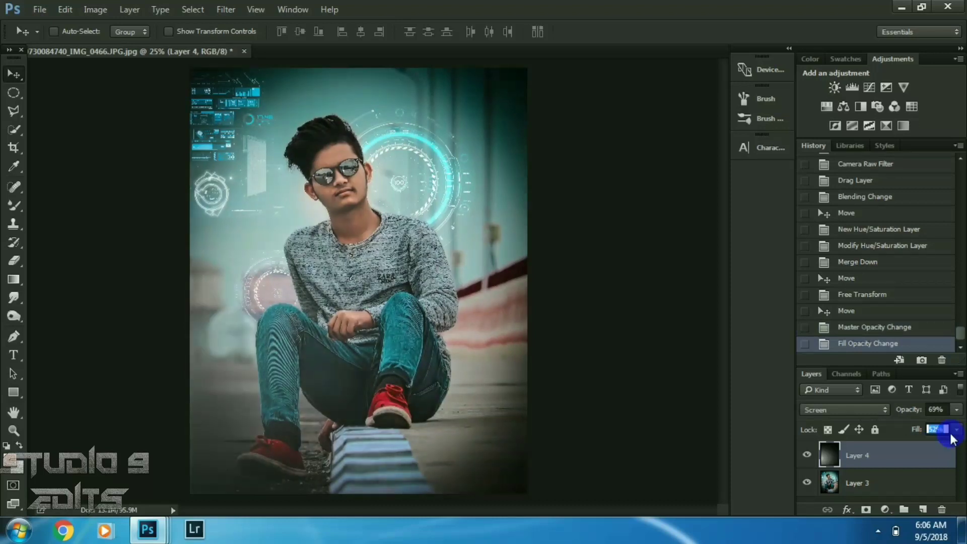